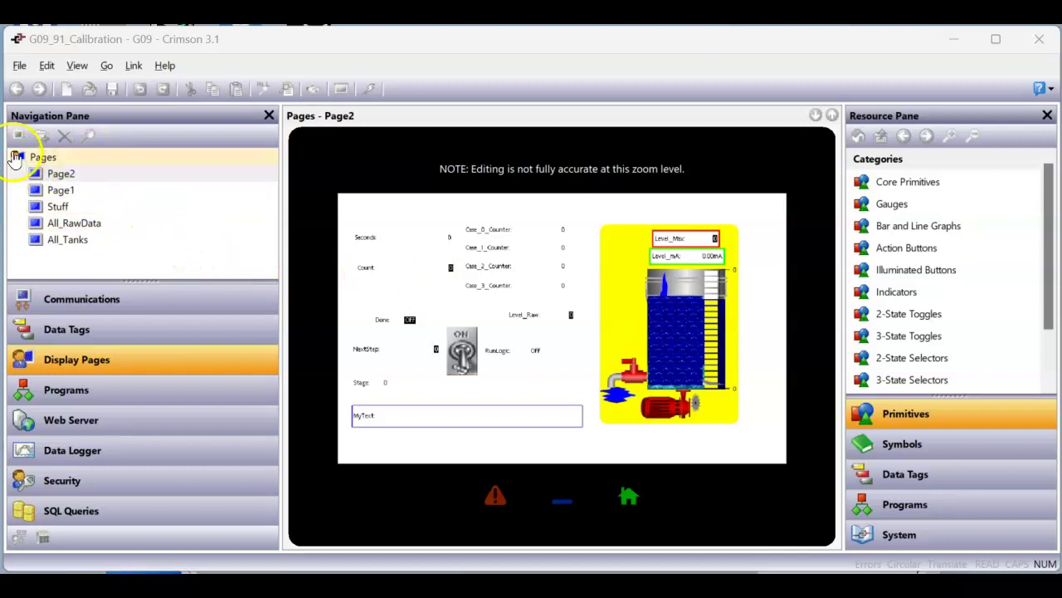
Step: Add a new display page under Pages and name it Calibration
left_click(13, 151)
left_click(19, 135)
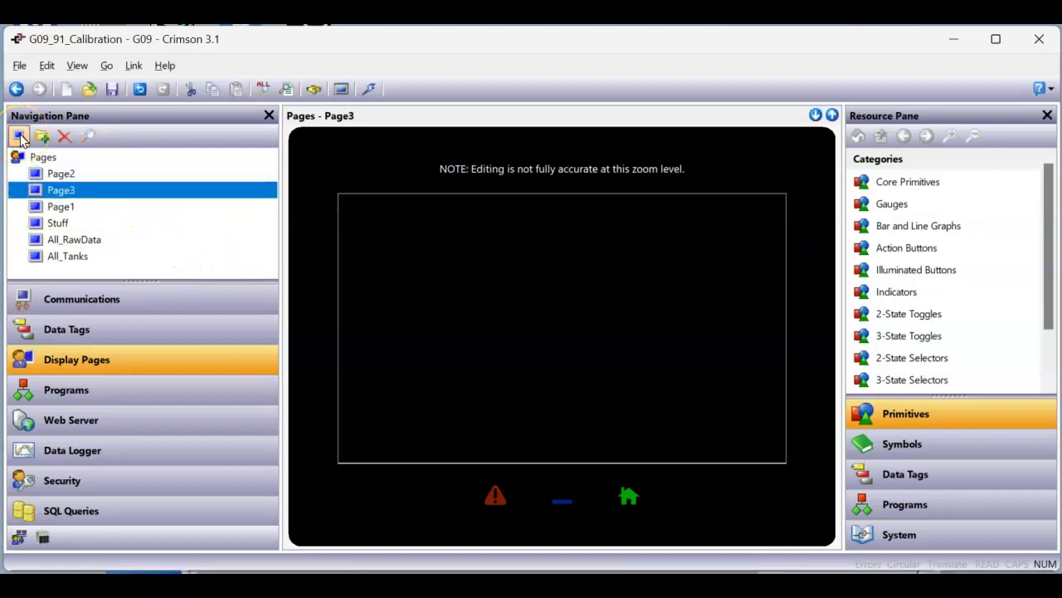
left_click(37, 193)
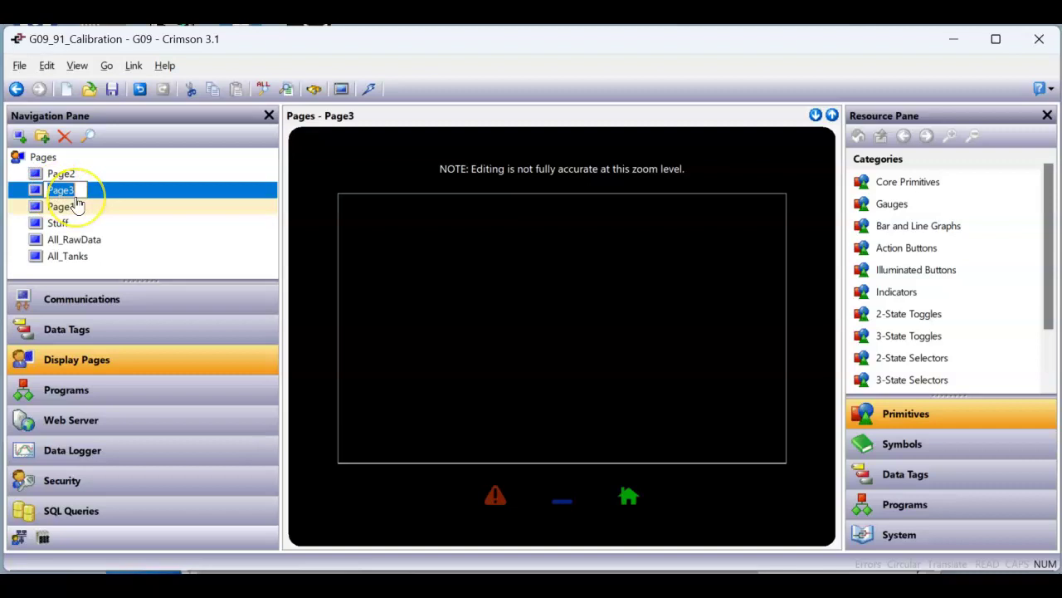
type("Calibration")
key("Return")
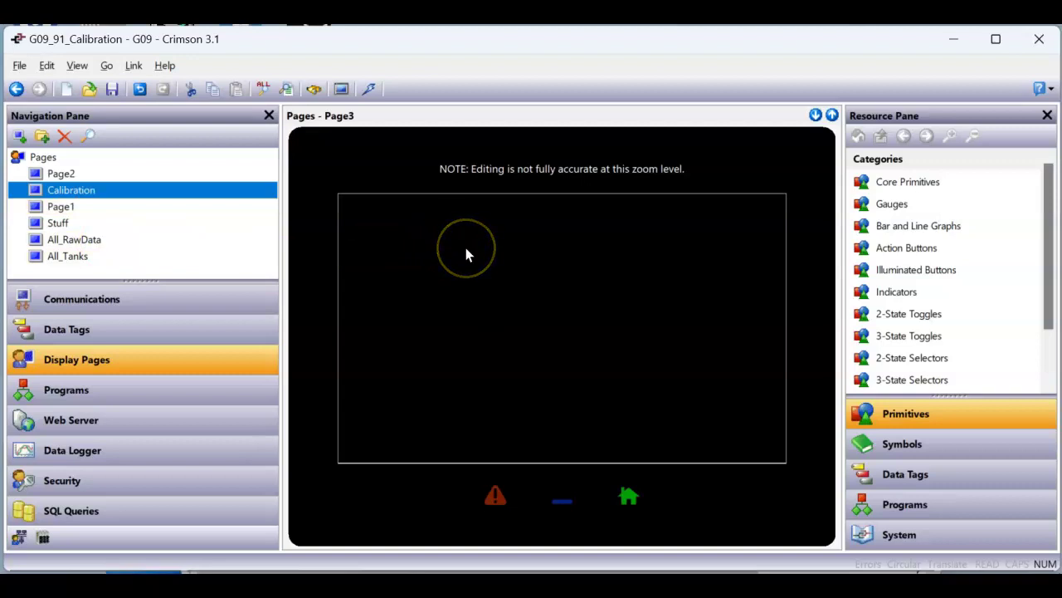
Step: Place the Touch Calibration primitive from the System Primitives category on the empty Calibration page
left_click(903, 422)
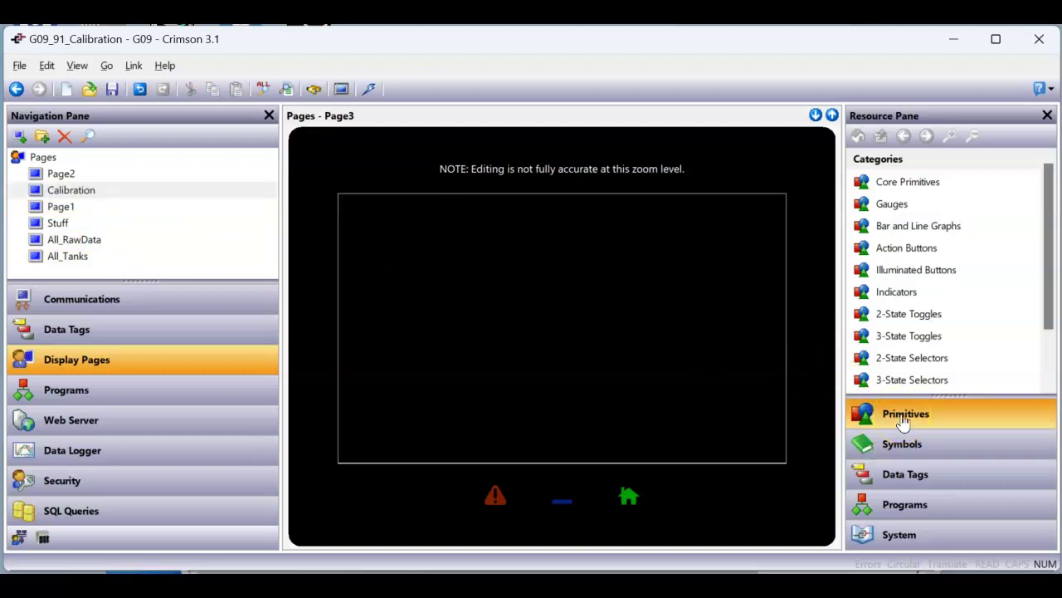
left_click_drag(1043, 296, 1042, 359)
left_click(955, 347)
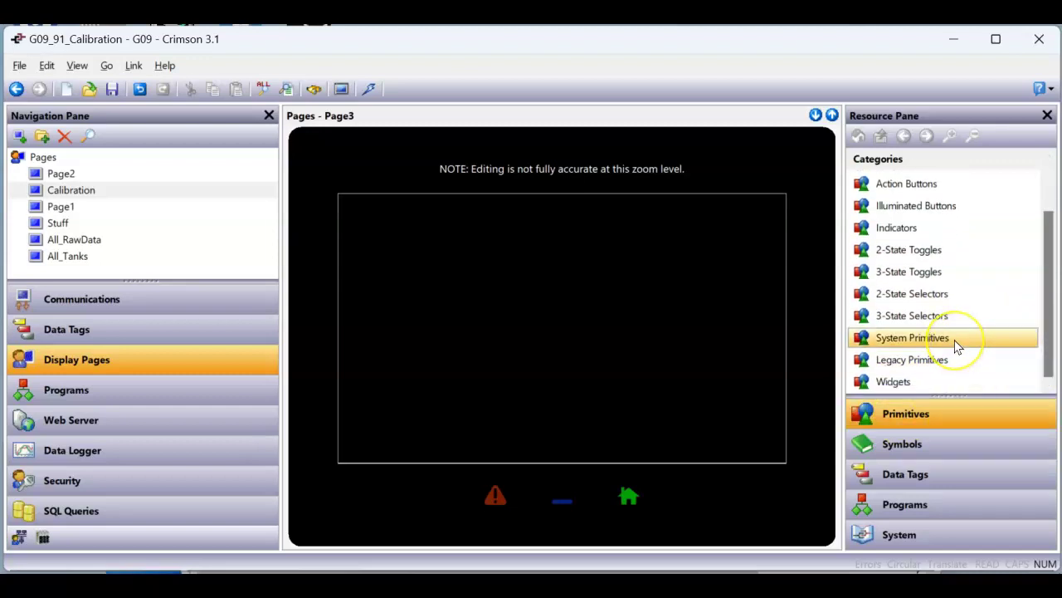
double_click(955, 347)
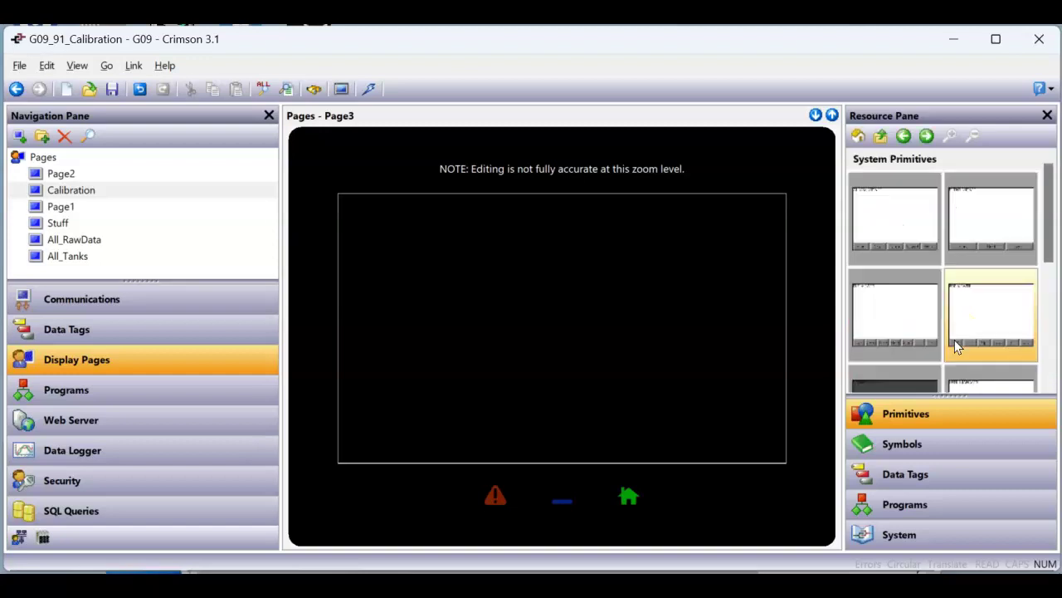
left_click(927, 229)
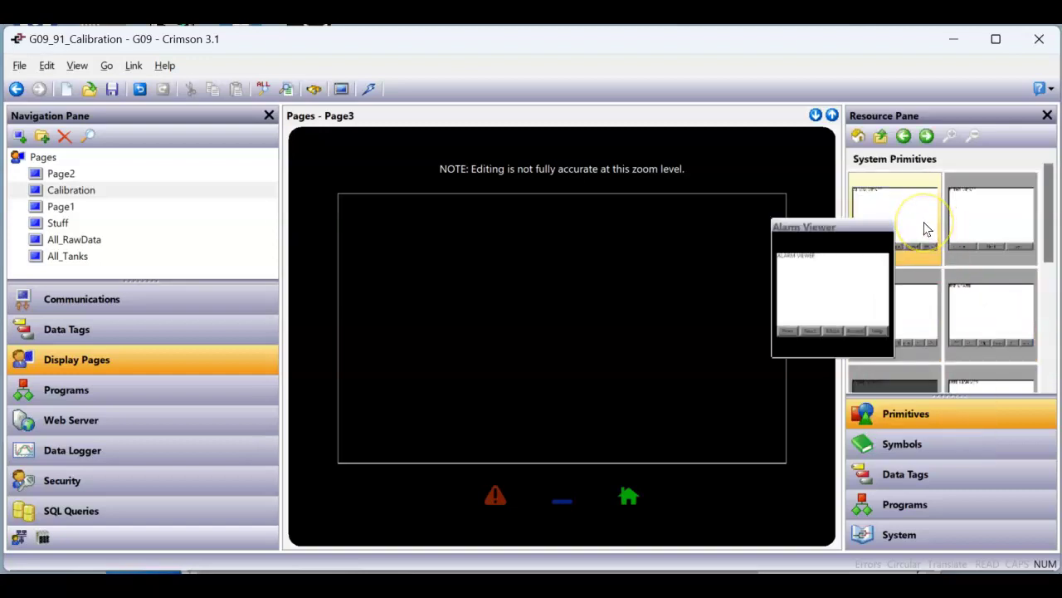
mouse_move(976, 299)
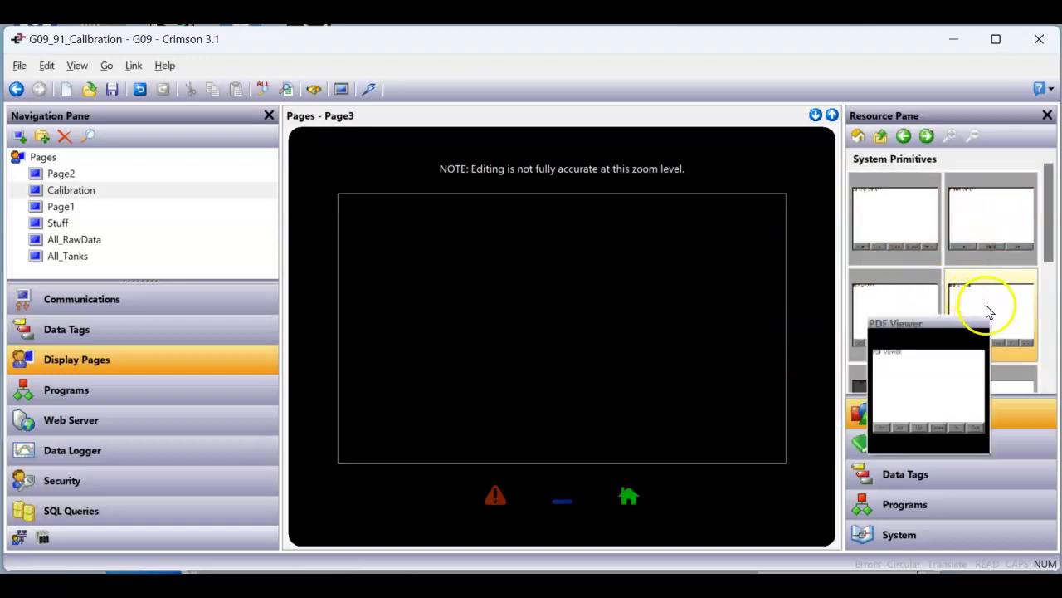
scroll(979, 301, "down", 3)
scroll(984, 298, "down", 1)
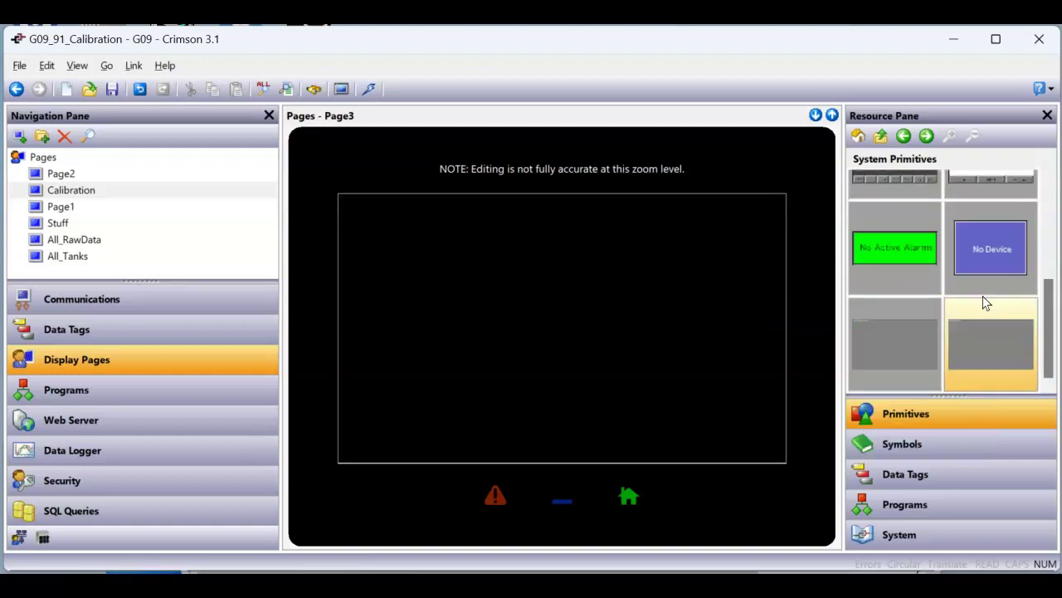
left_click(933, 347)
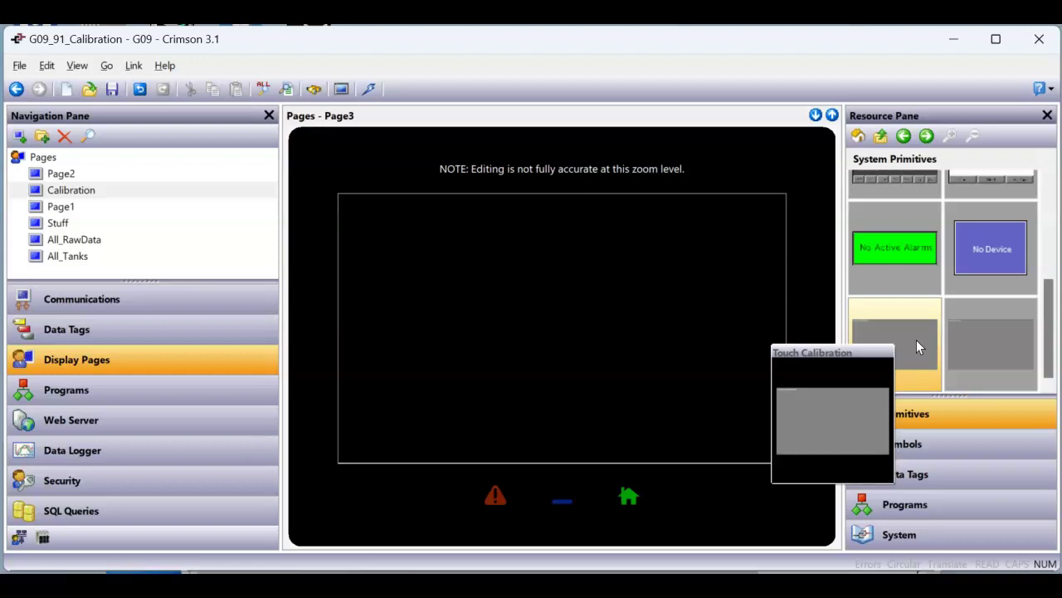
left_click(971, 339)
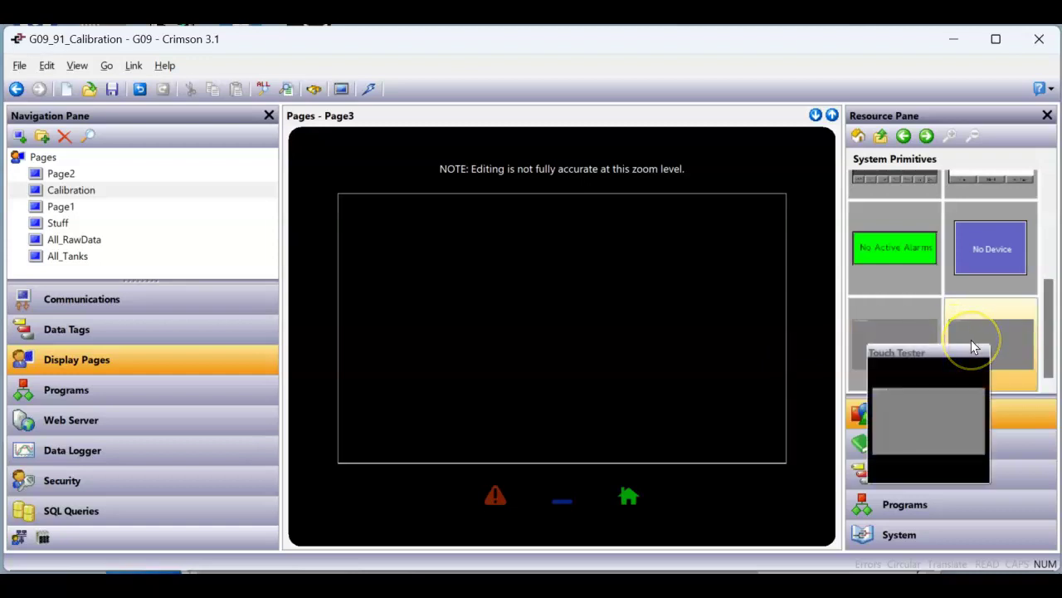
left_click(902, 343)
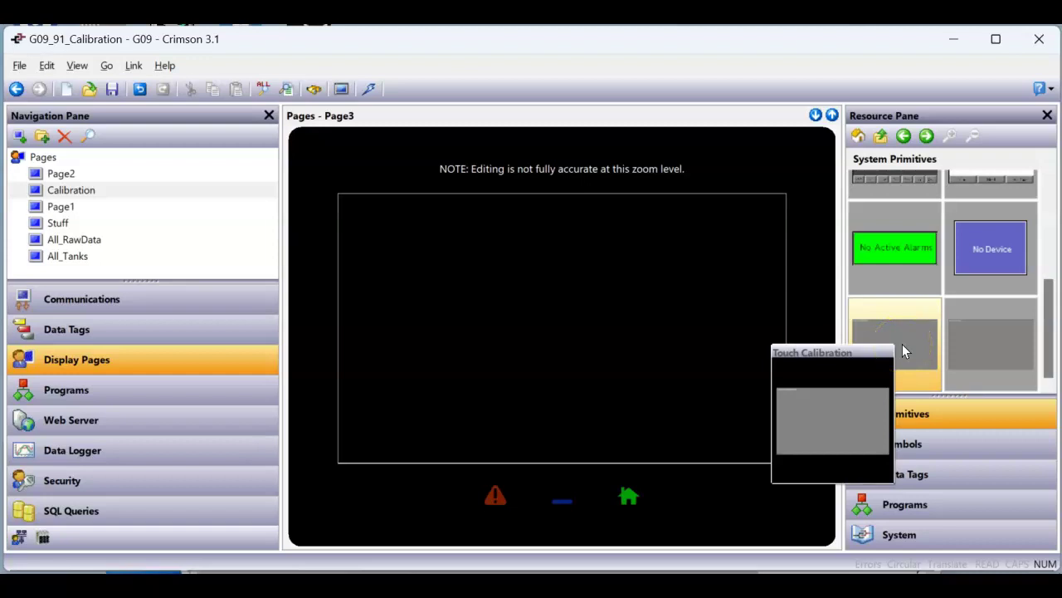
left_click_drag(902, 344, 695, 311)
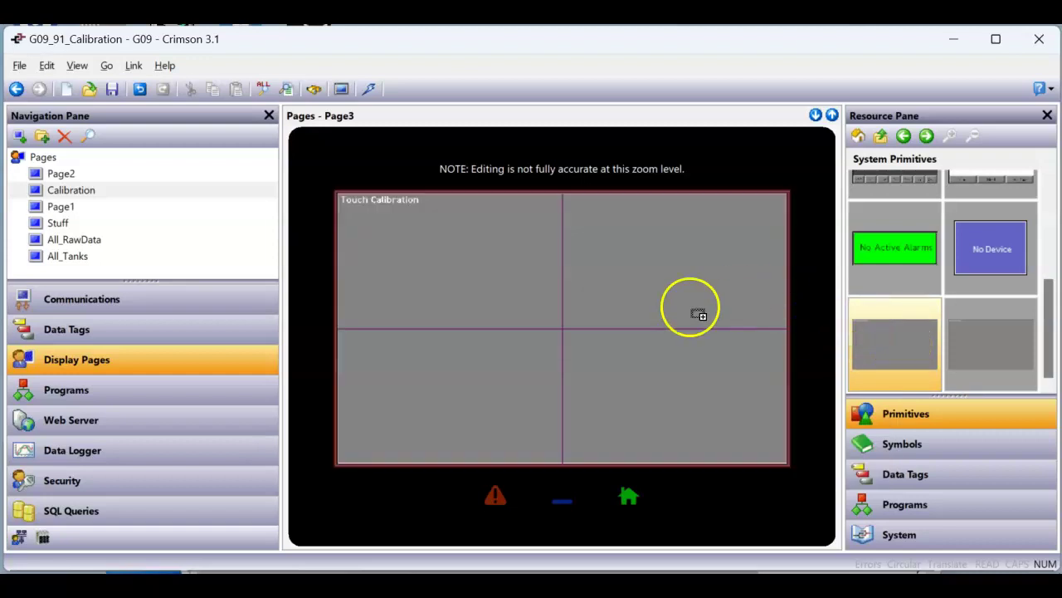
Step: Examine the Touch Calibration object's properties: the success and failure actions and the visibility setting
right_click(612, 307)
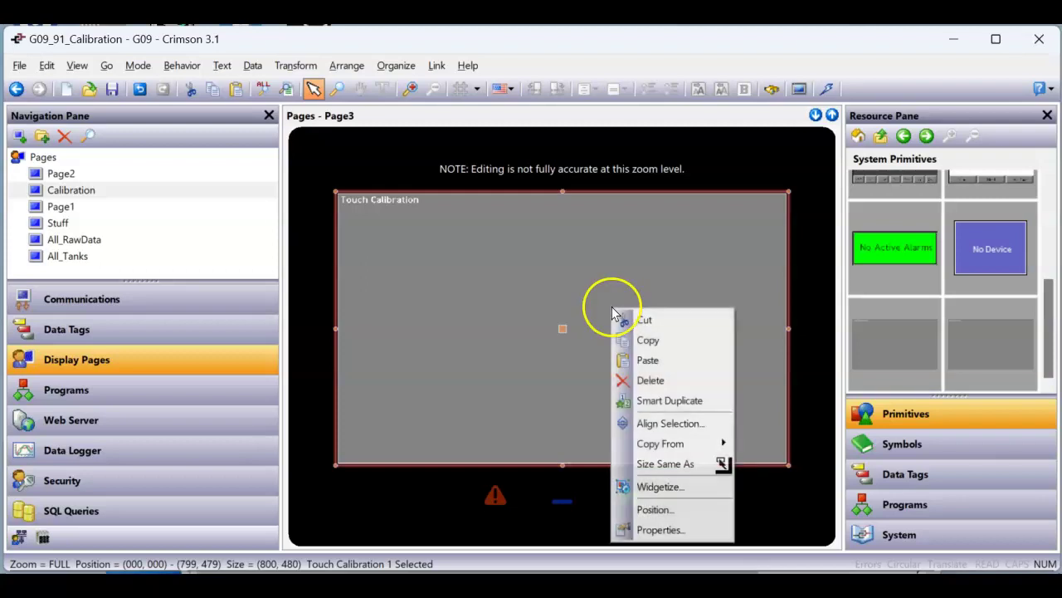
left_click(689, 531)
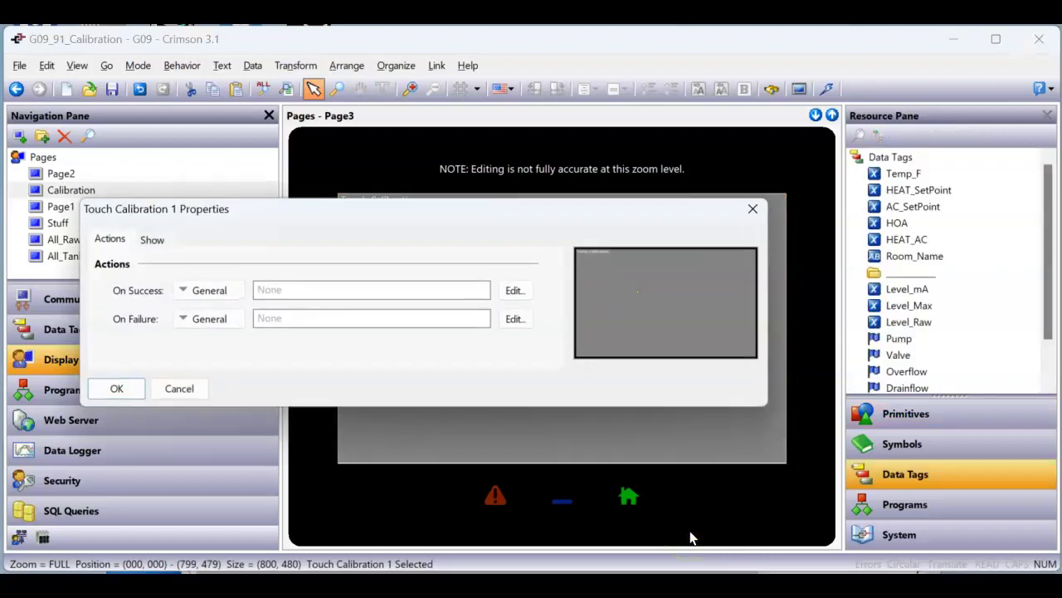
left_click(663, 514)
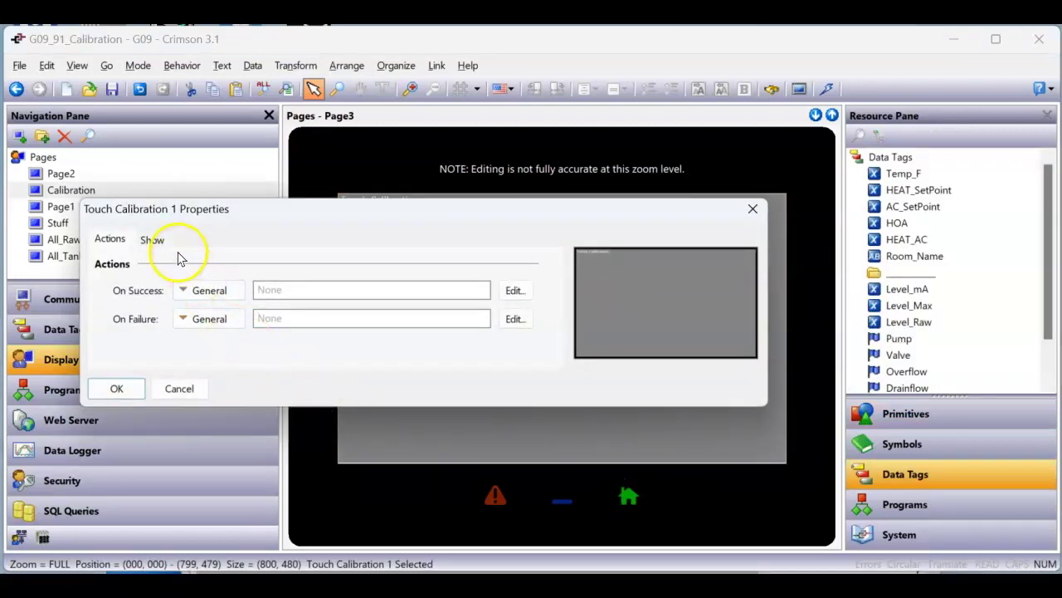
left_click(156, 239)
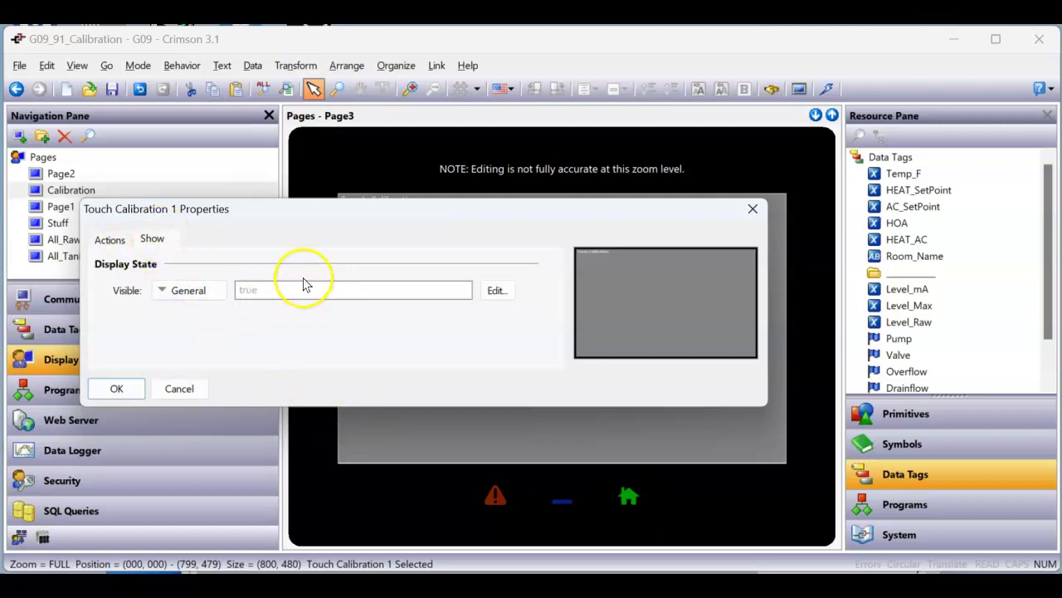
left_click(275, 290)
left_click(112, 240)
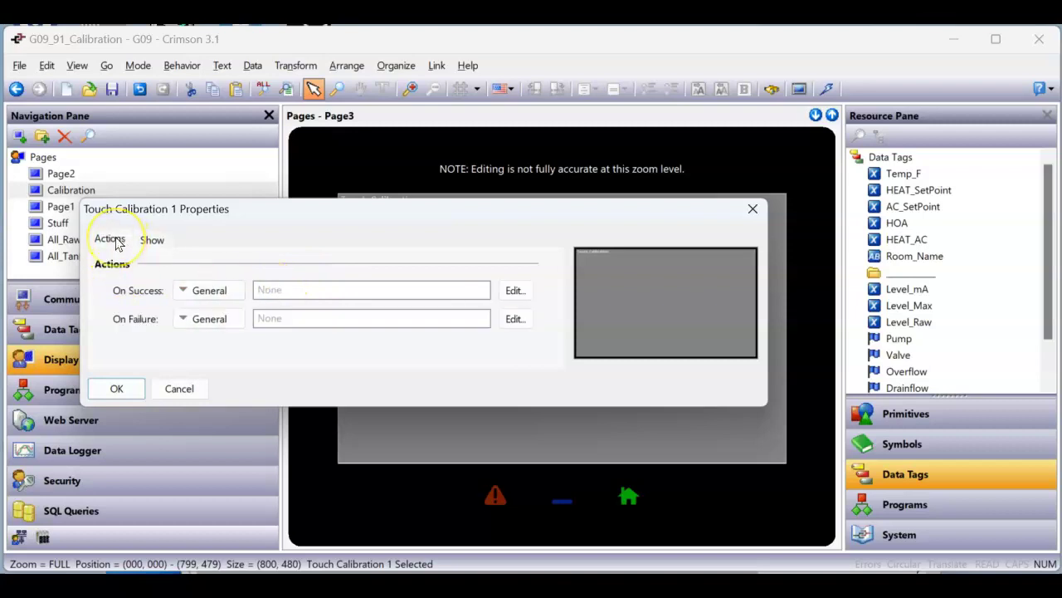
left_click(163, 304)
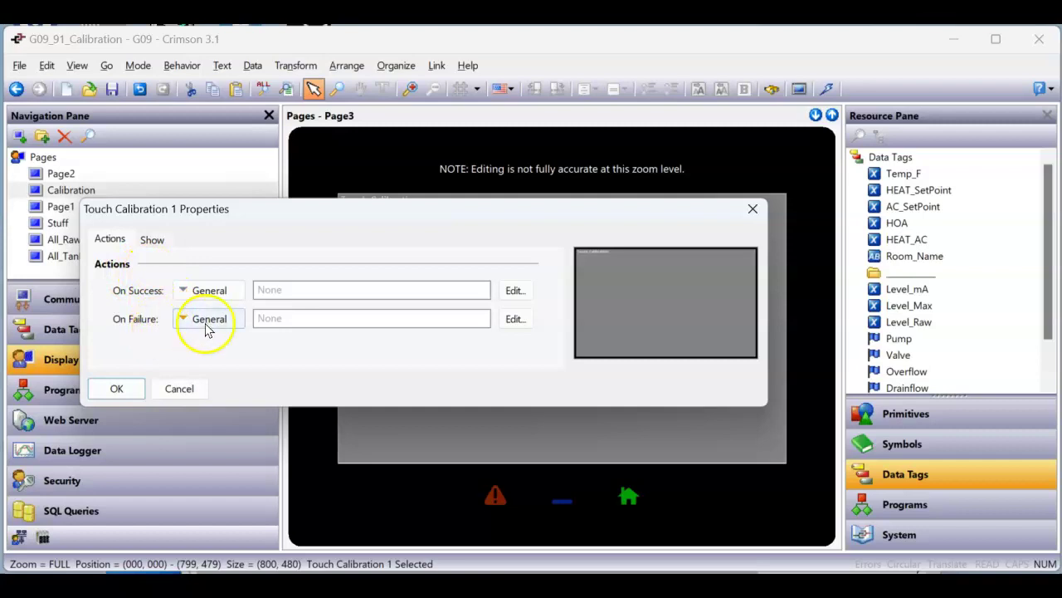
left_click(287, 286)
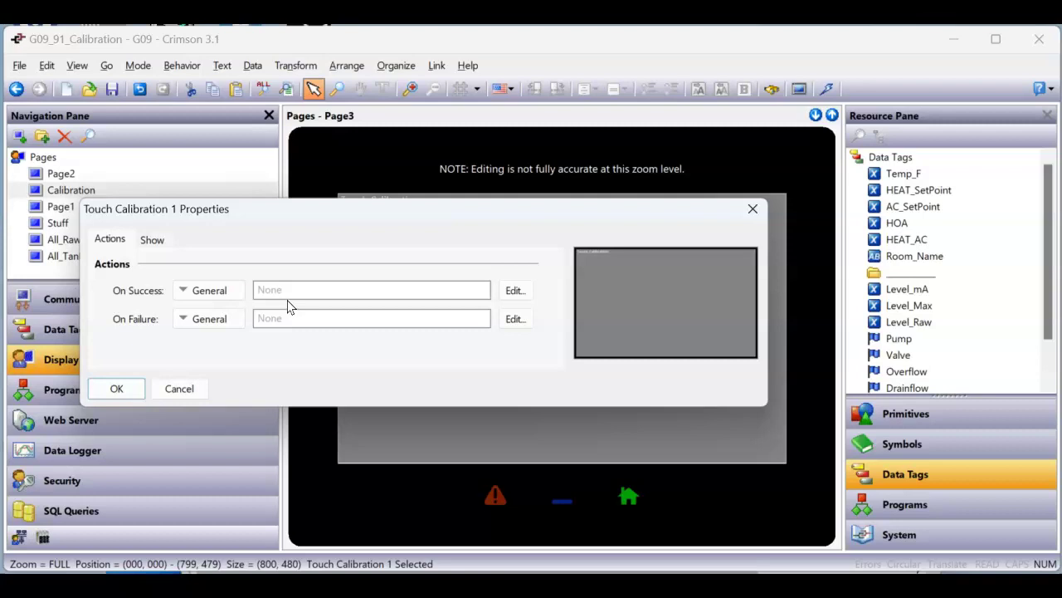
left_click(116, 389)
left_click(462, 277)
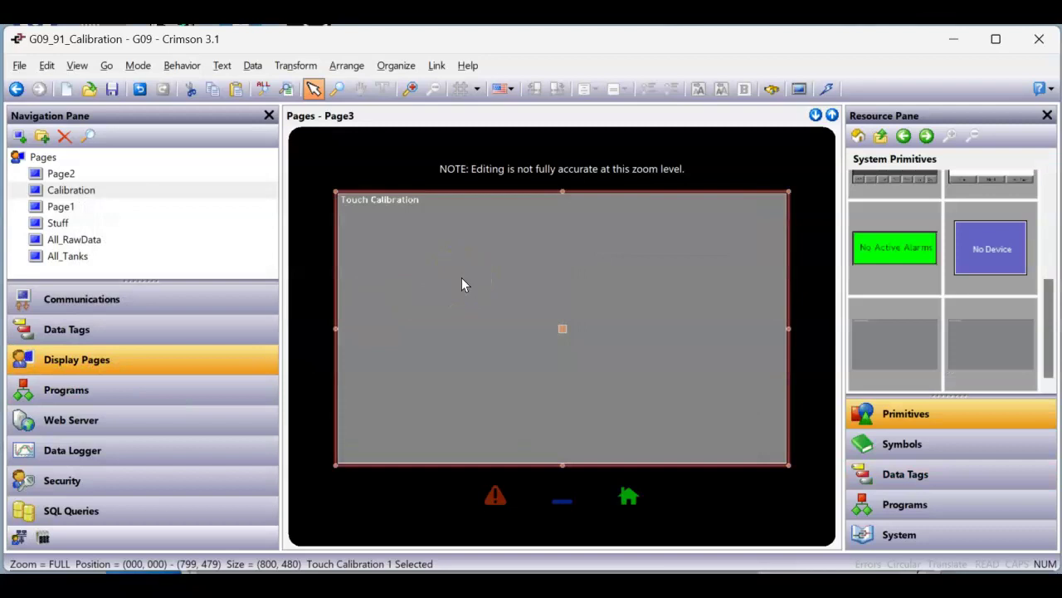
Step: Place a bright green Bevel Button from the Core Primitives on Page2, just below the yellow tank graphic
left_click(81, 173)
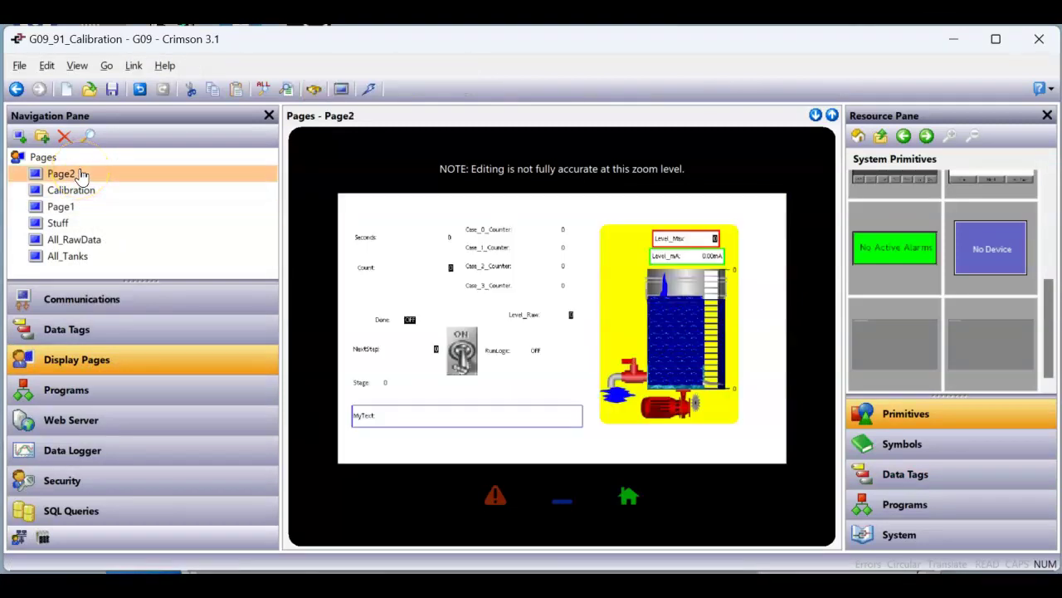
left_click(539, 352)
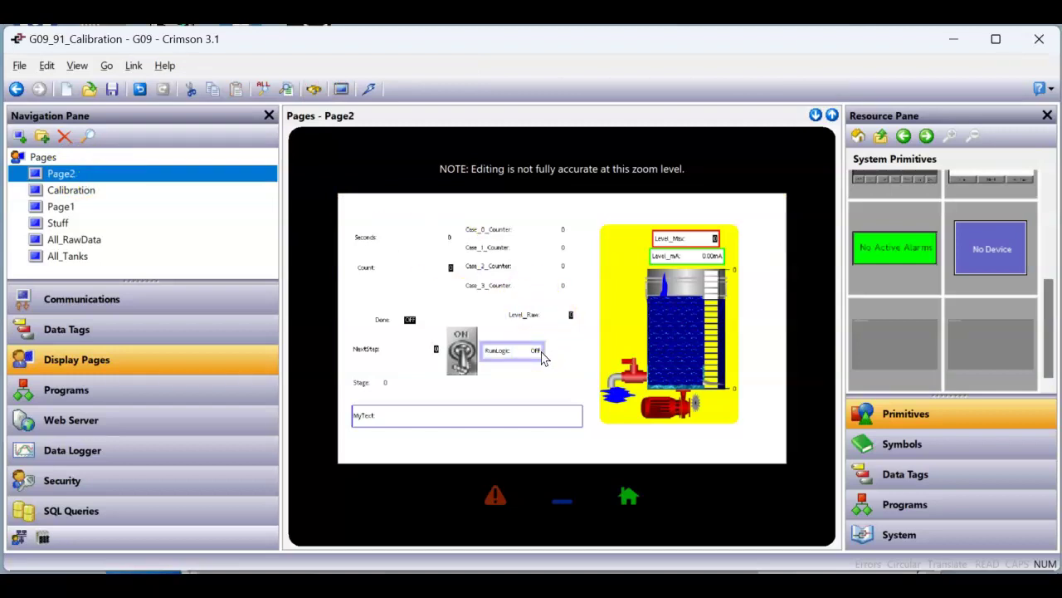
left_click(897, 419)
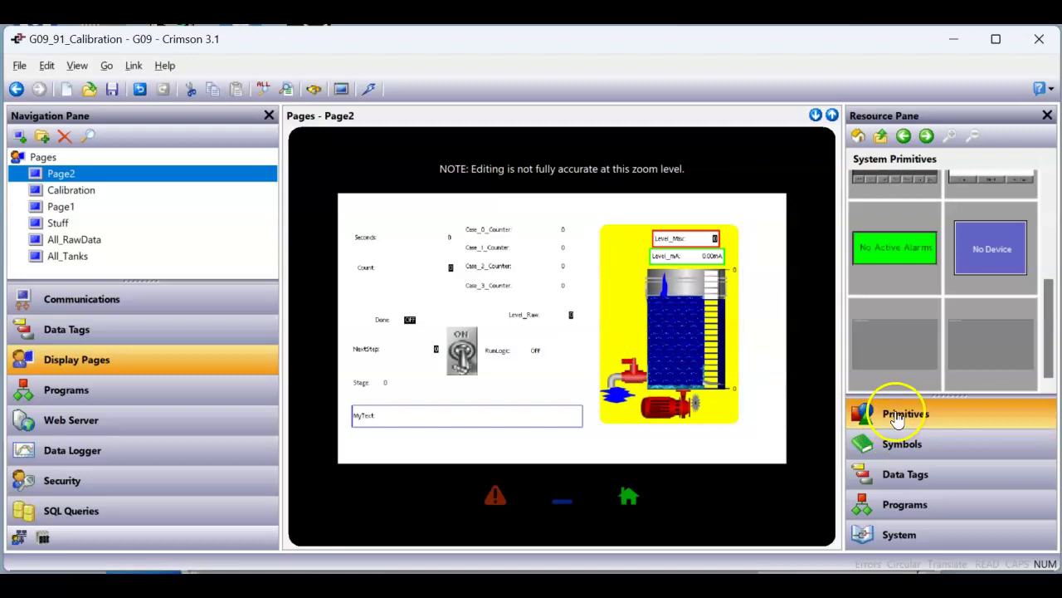
left_click(858, 136)
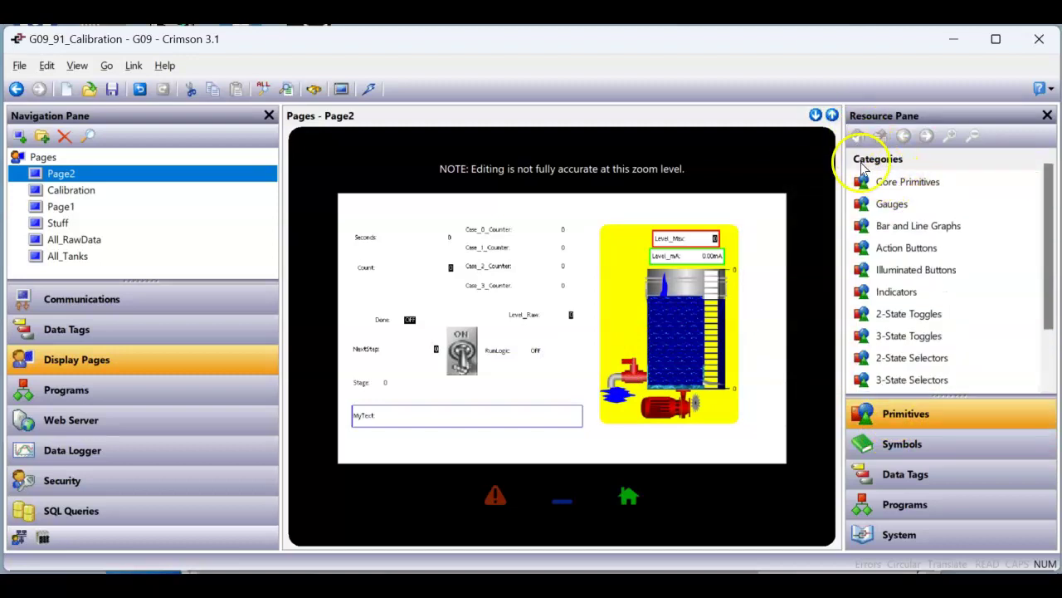
left_click(894, 185)
left_click(894, 184)
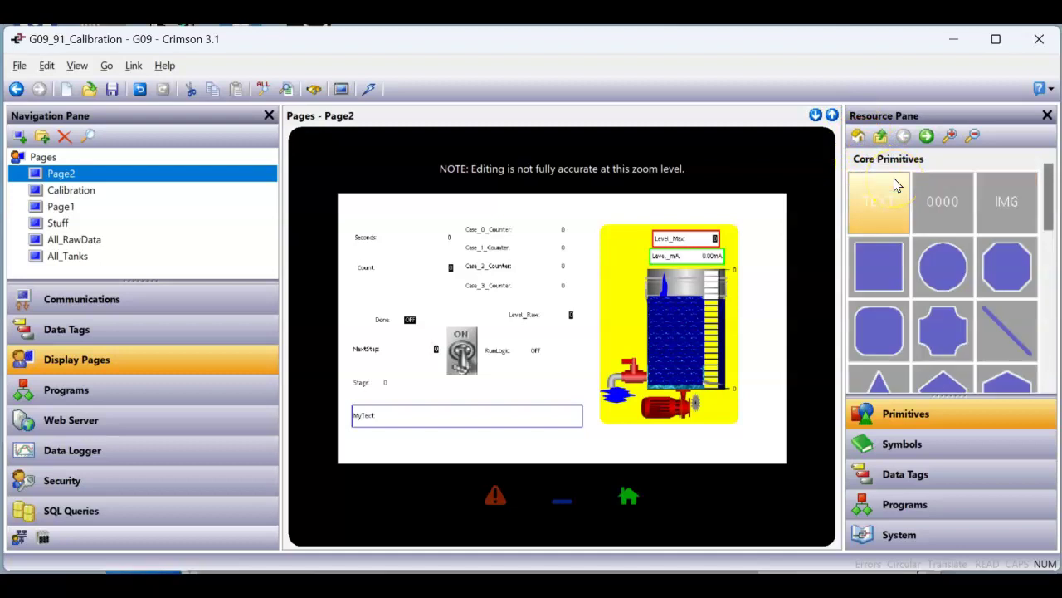
left_click_drag(1045, 208, 1034, 374)
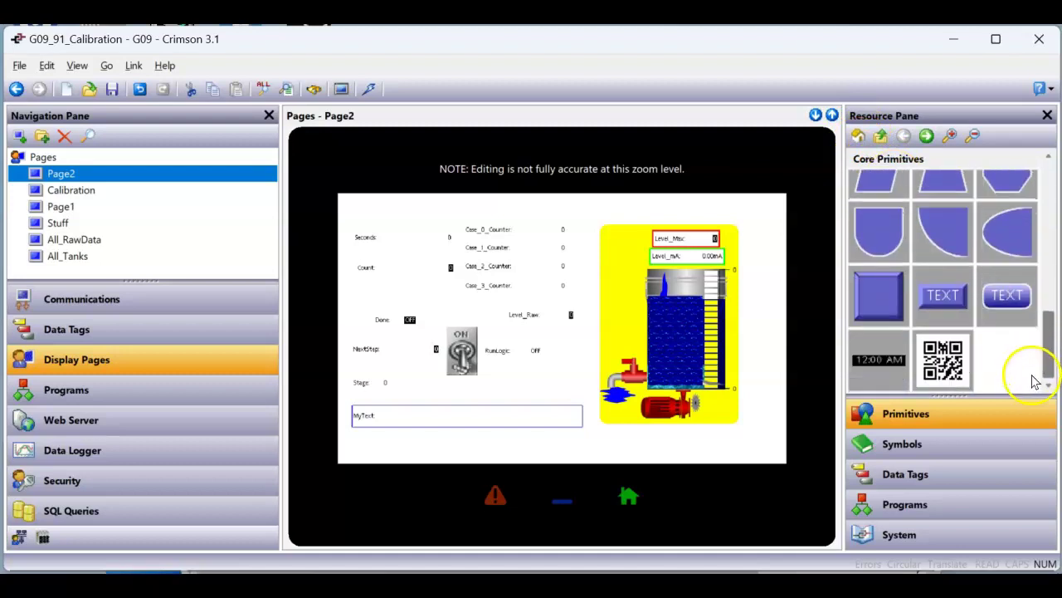
mouse_move(942, 300)
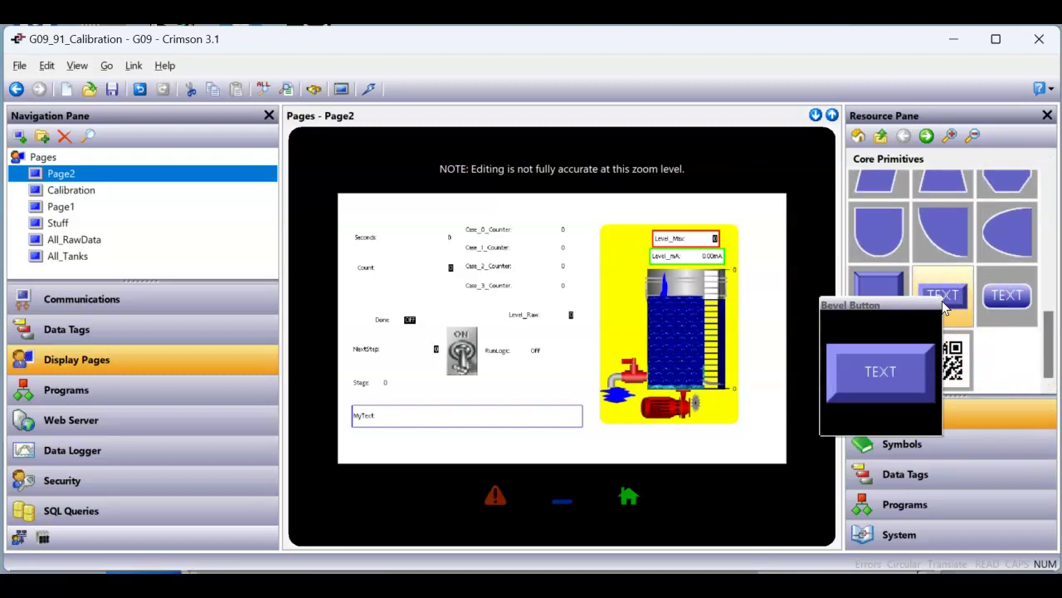
double_click(943, 300)
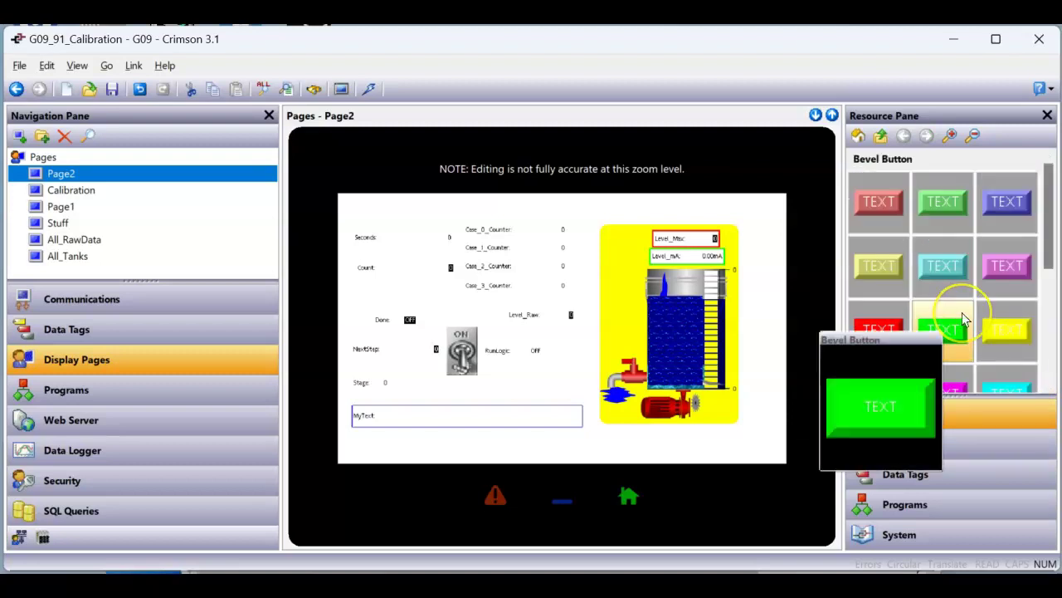
mouse_move(964, 317)
left_mouse_down()
mouse_move(706, 474)
mouse_move(671, 475)
left_mouse_up()
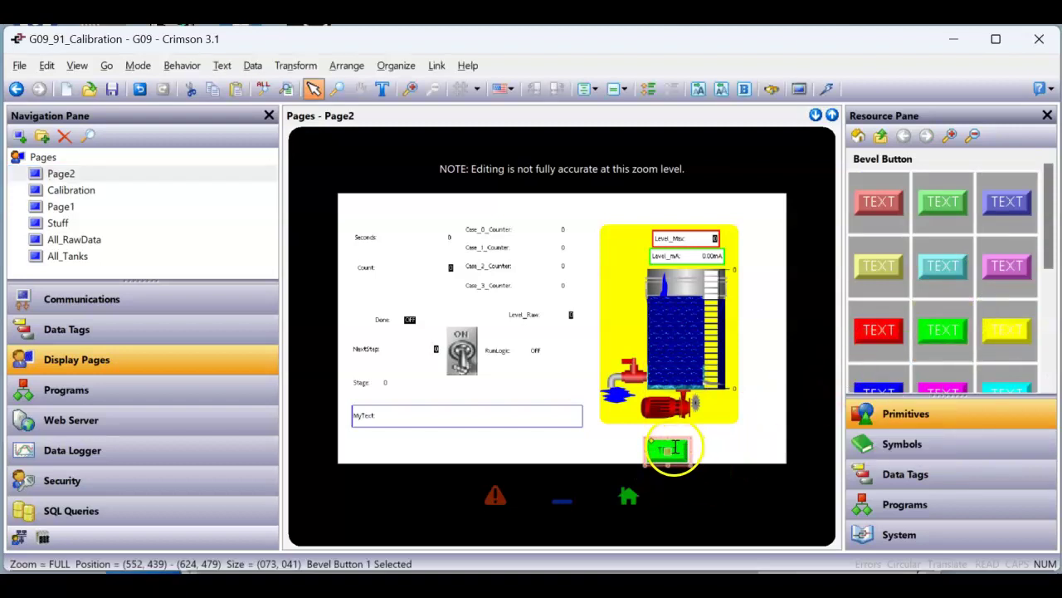
Step: Set the green bevel button's text to Calibration in its properties
right_click(672, 449)
left_click(719, 434)
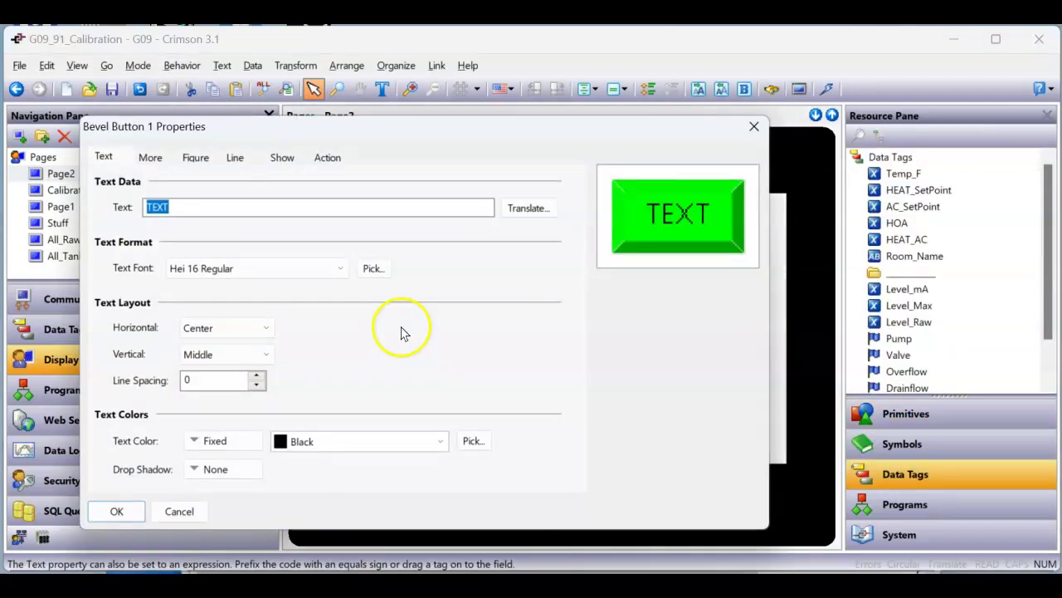
type("Ca")
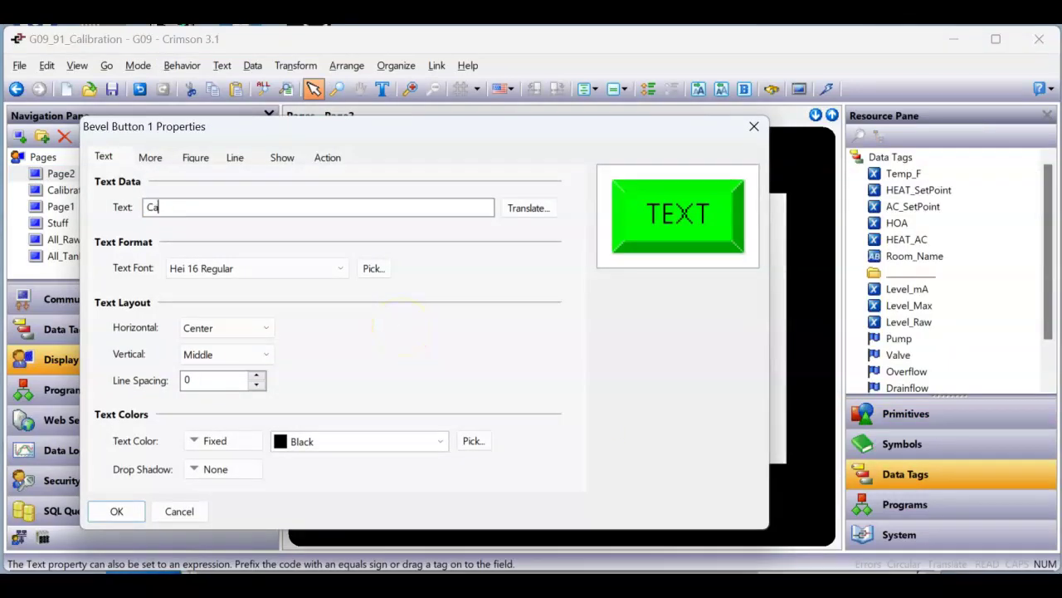
type("libration")
key("Return")
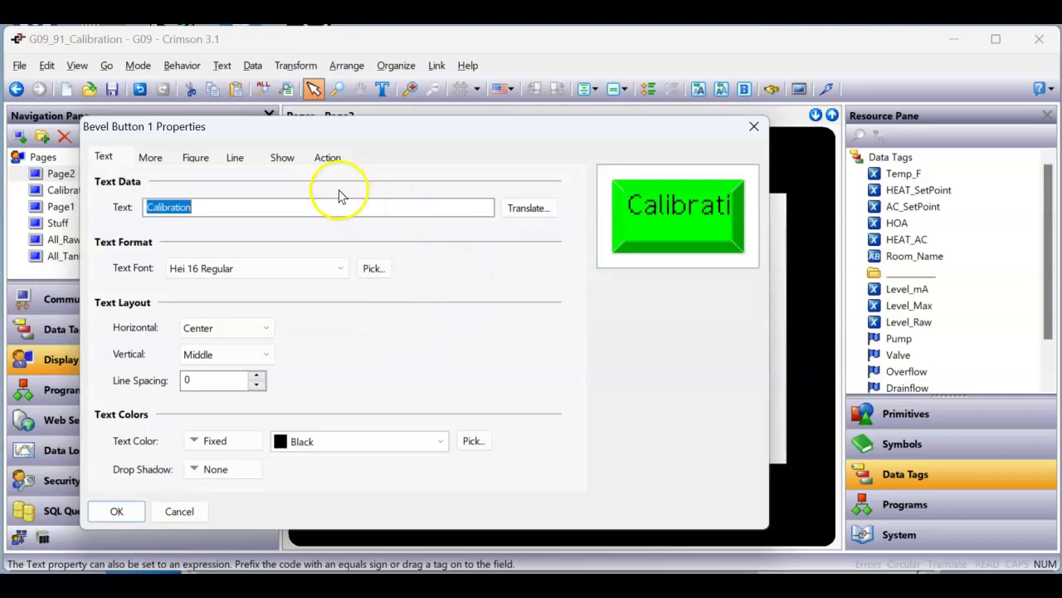
Step: Set the green Calibration button's action to Goto Page with Calibration as the target page
left_click(328, 158)
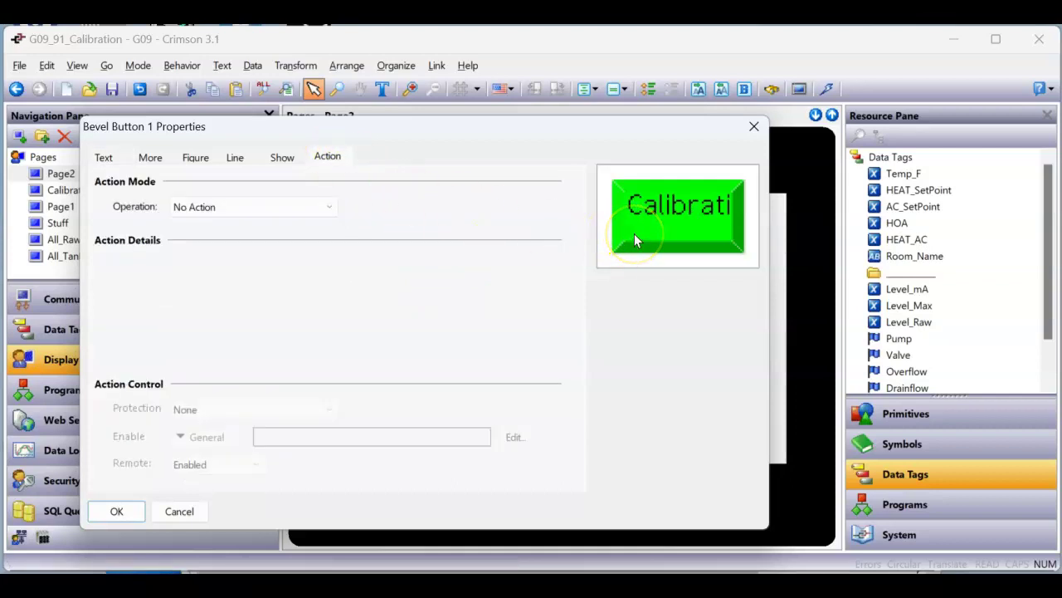
left_click(325, 208)
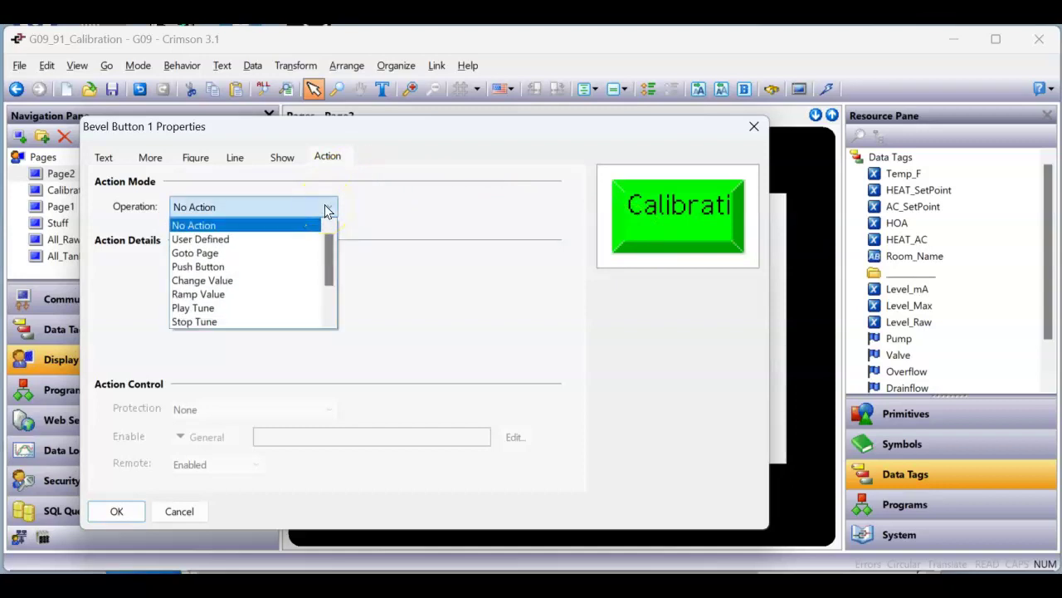
left_click(279, 253)
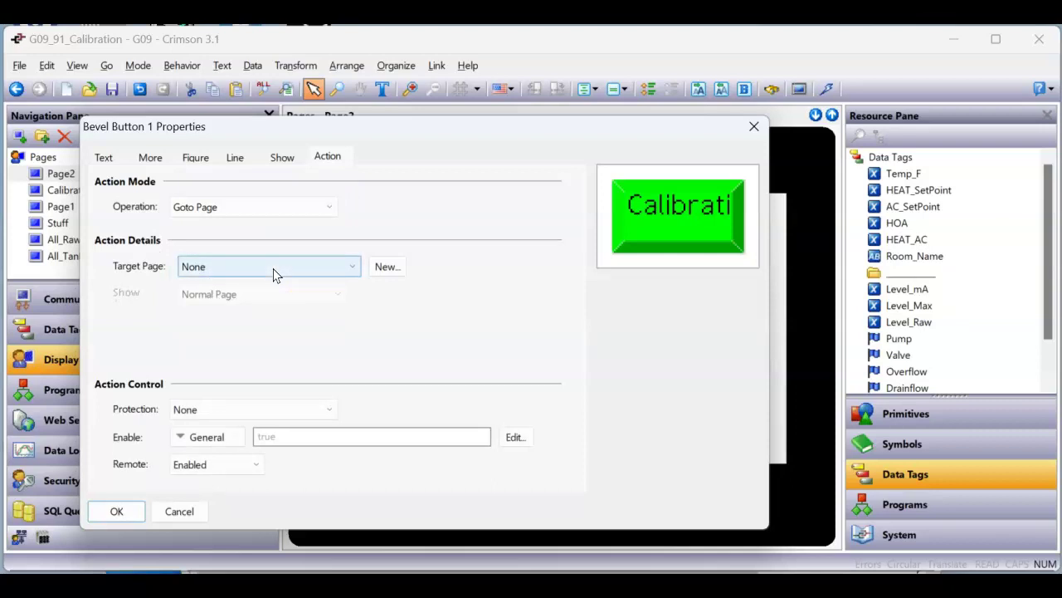
left_click(275, 267)
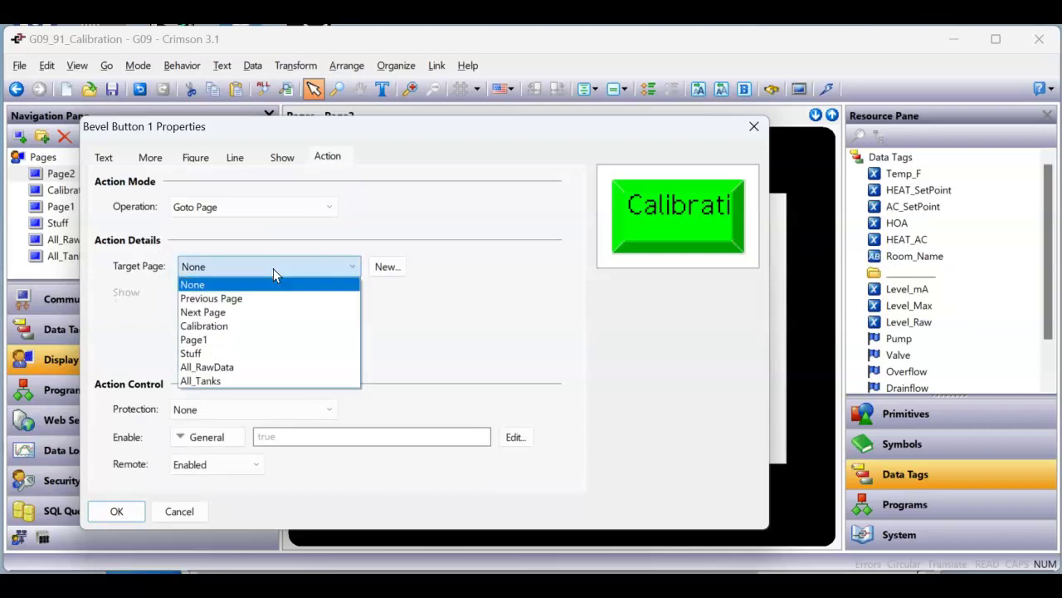
left_click(246, 329)
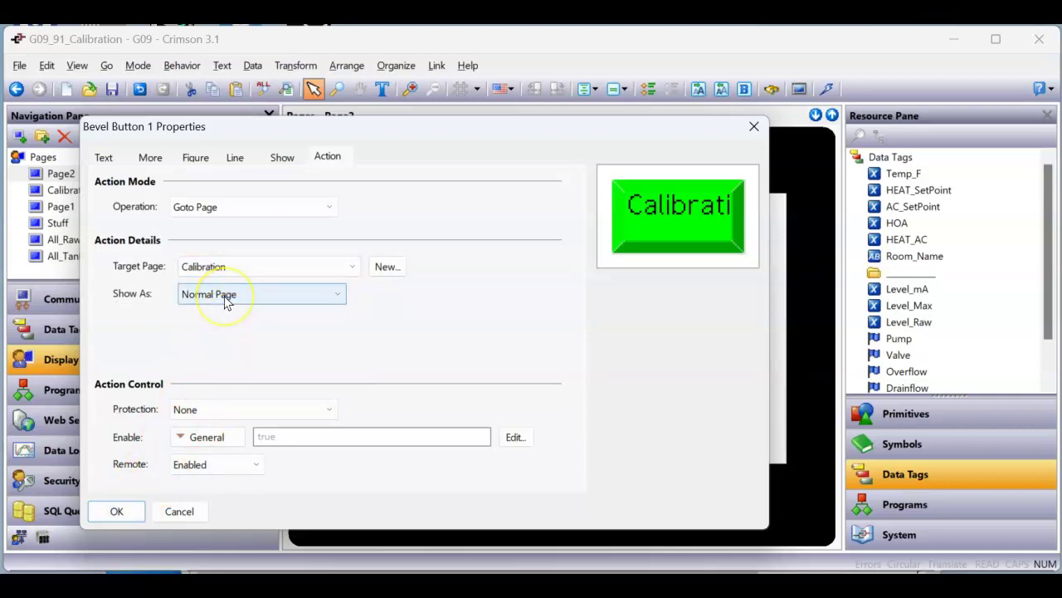
left_click(133, 514)
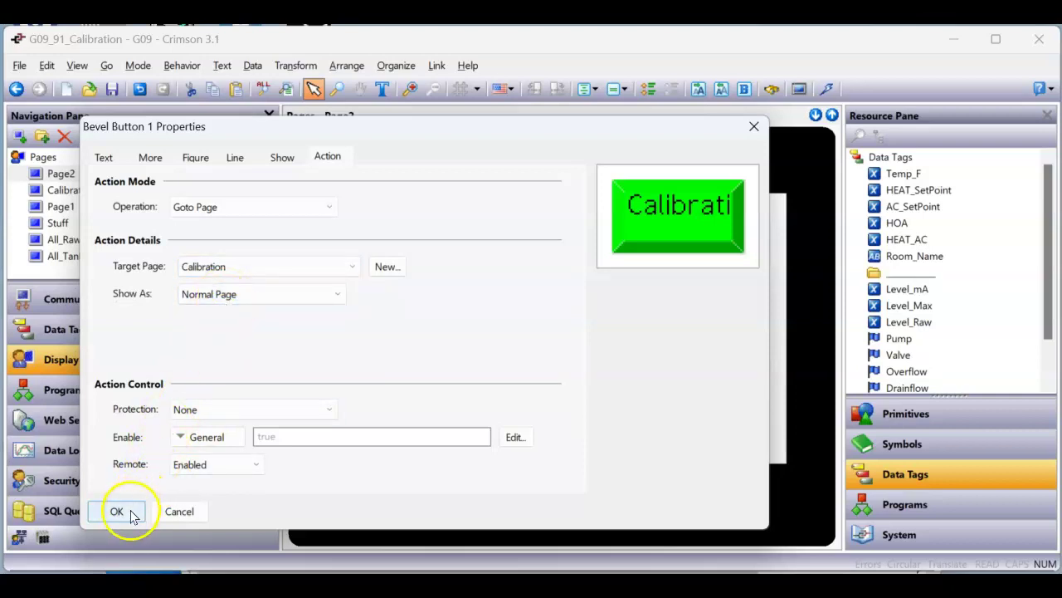
Step: Enlarge the green Calibration button on Page2 to about 105 by 48 pixels so its label fits
left_click(652, 440)
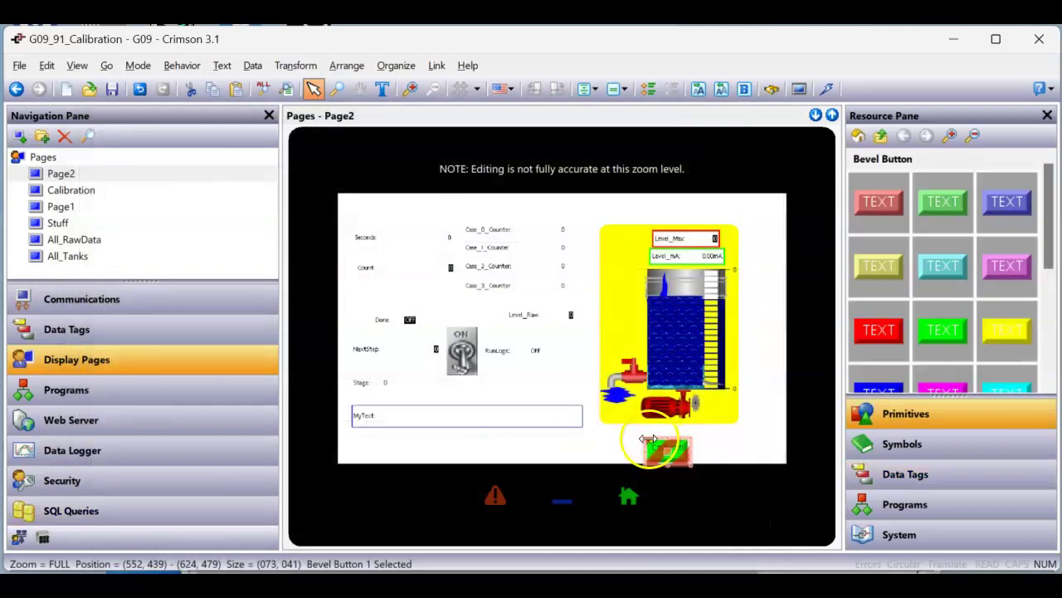
scroll(652, 452, "up", 1)
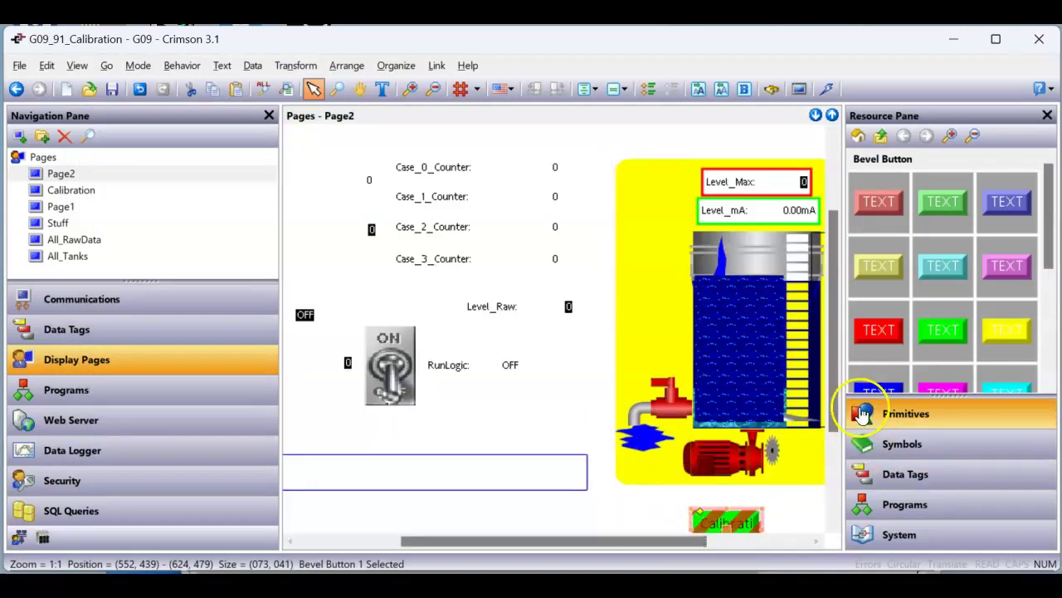
scroll(814, 406, "down", 2)
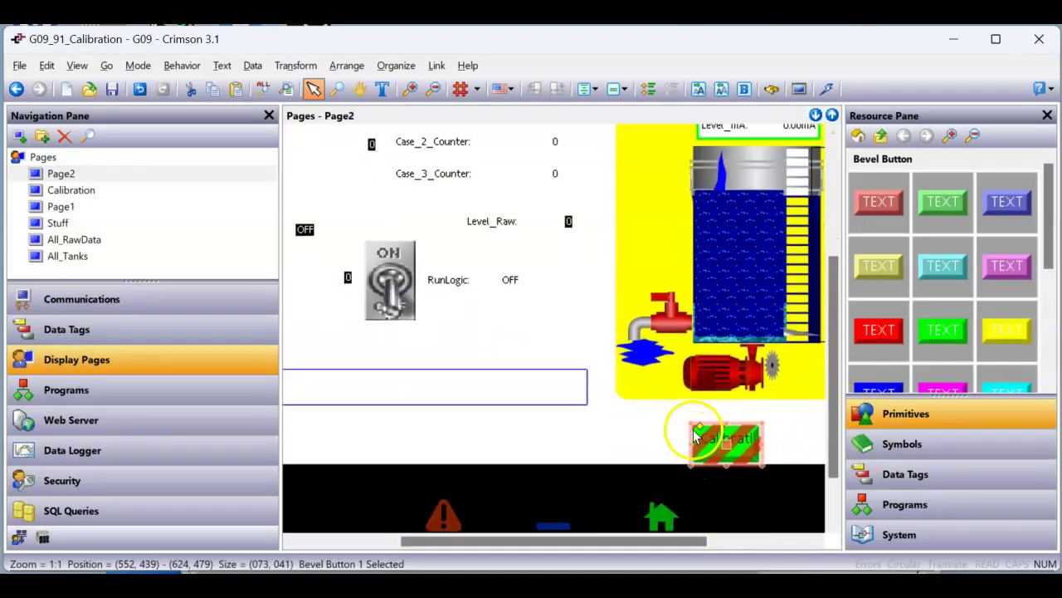
left_click_drag(693, 424, 662, 418)
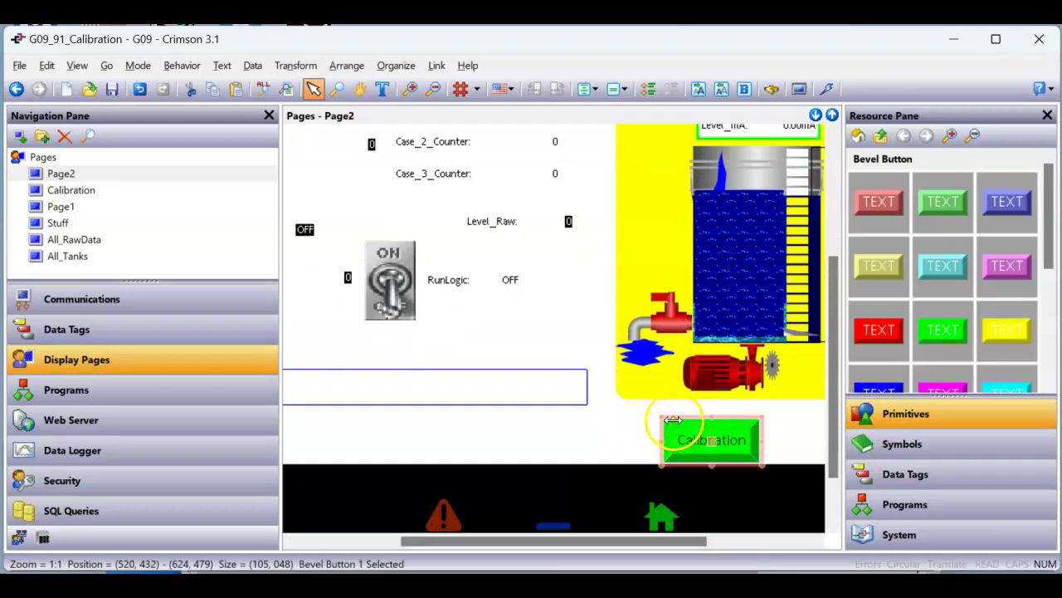
left_click(669, 419)
left_click(629, 426)
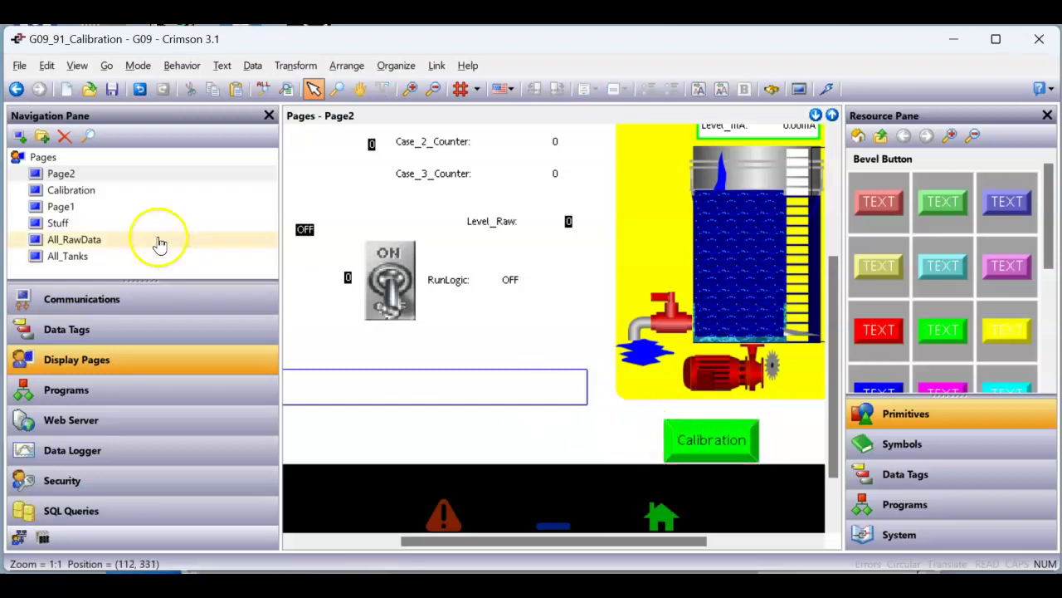
Step: Save the project and download it to the G09 device
left_click(120, 96)
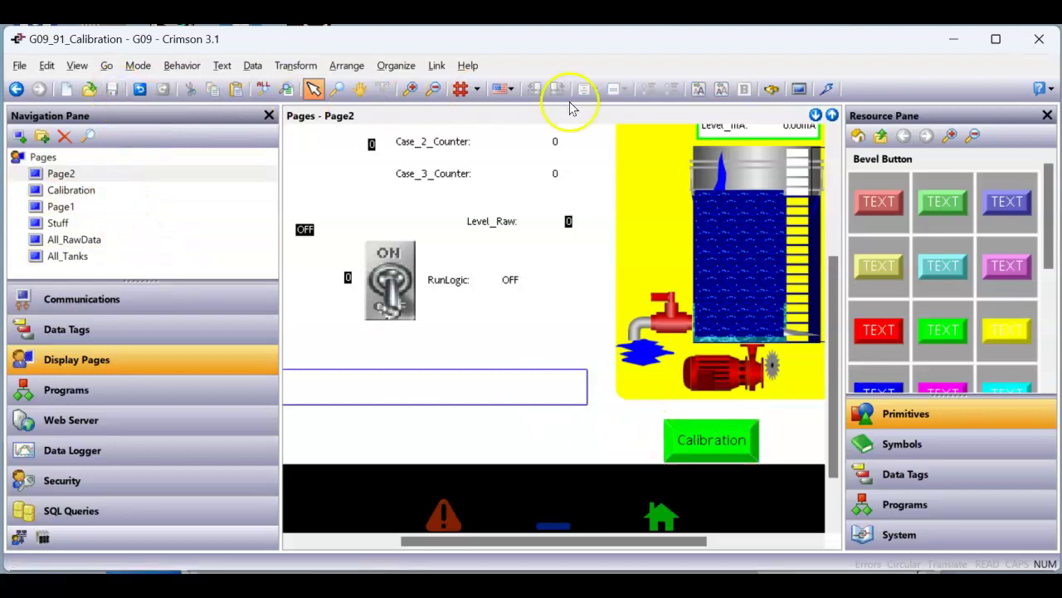
left_click(825, 89)
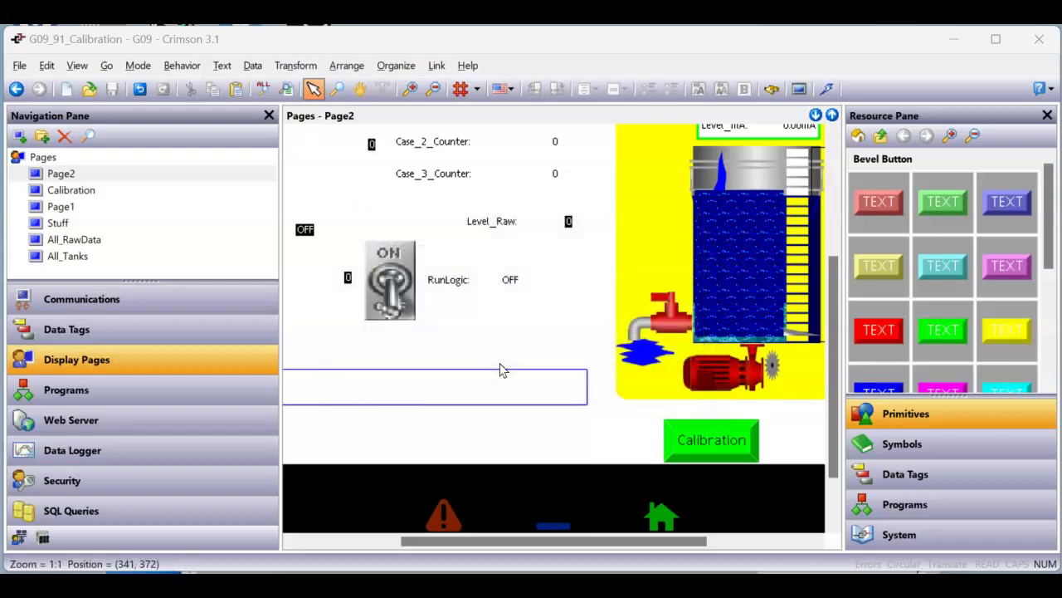
Step: Switch to the web browser and examine the updated Page2 in the #91 Remote View
left_click(549, 542)
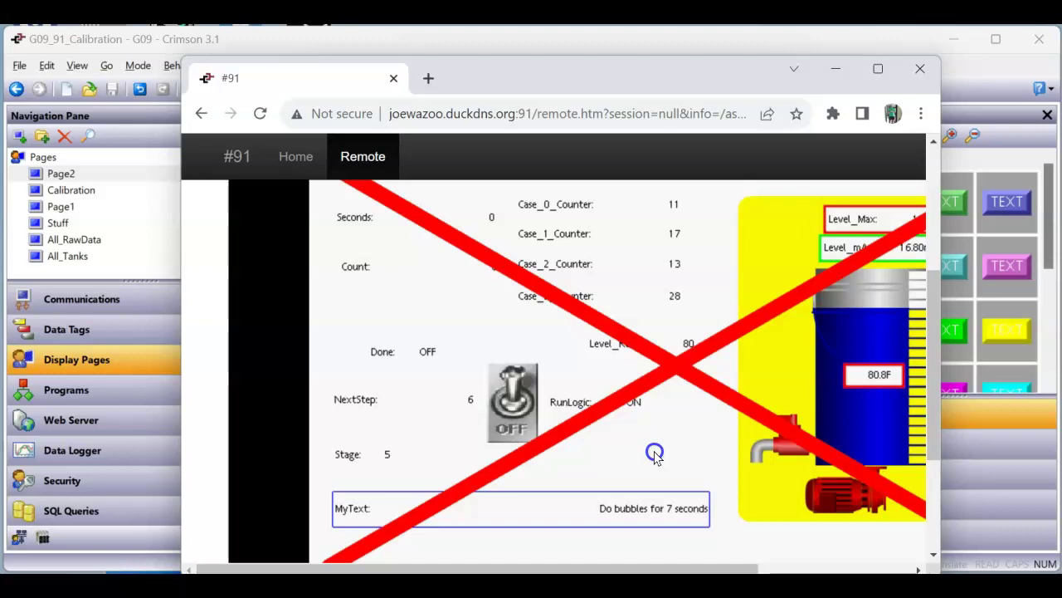
scroll(571, 327, "down", 2)
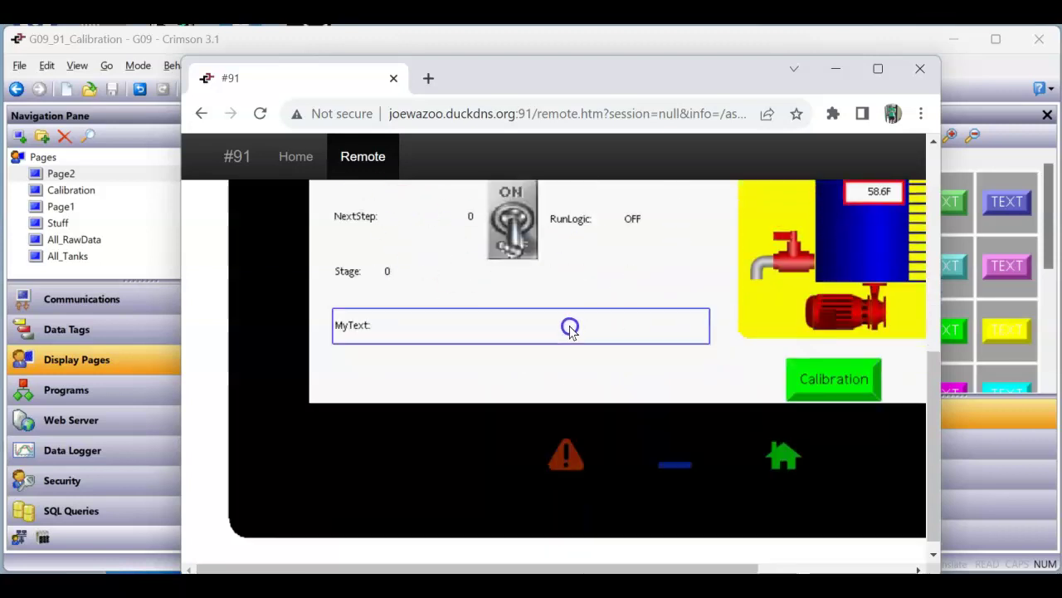
scroll(571, 332, "up", 4)
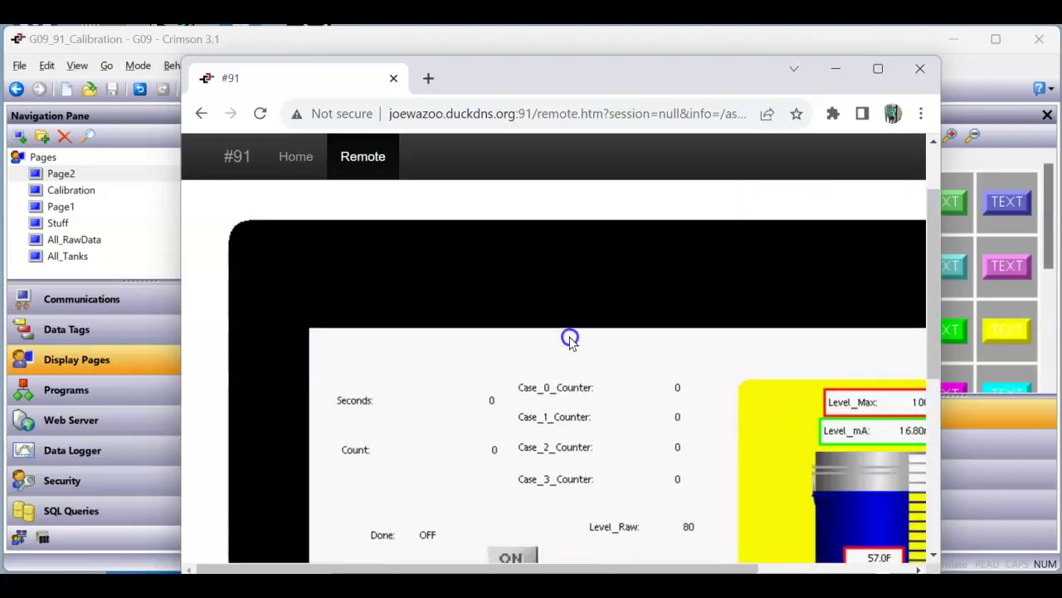
scroll(571, 339, "down", 2)
scroll(618, 390, "up", 3)
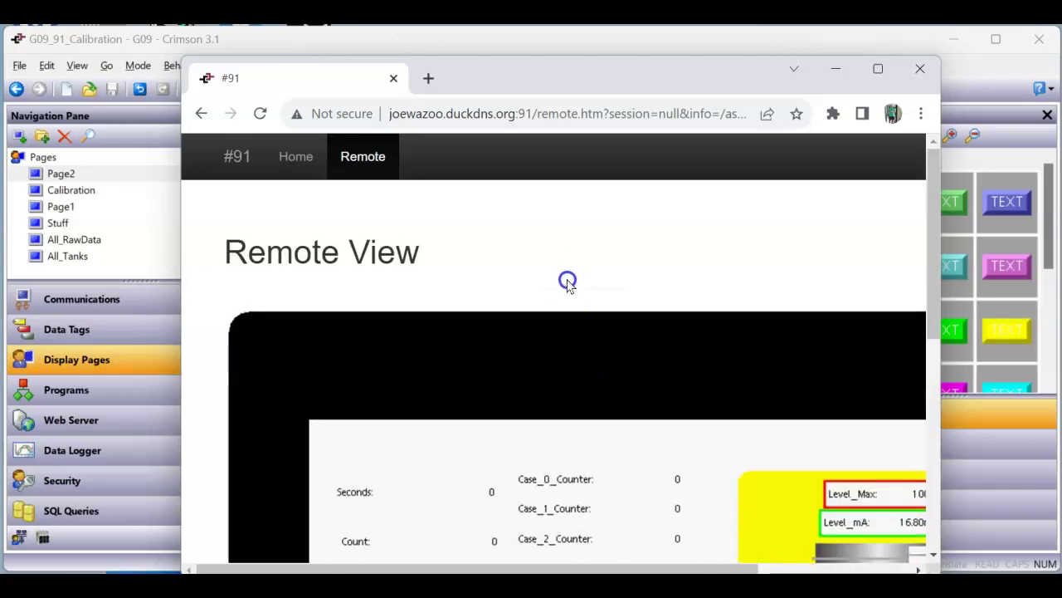
Step: Return to the #91 web server's home page, reload it and reopen the Remote View
left_click(205, 116)
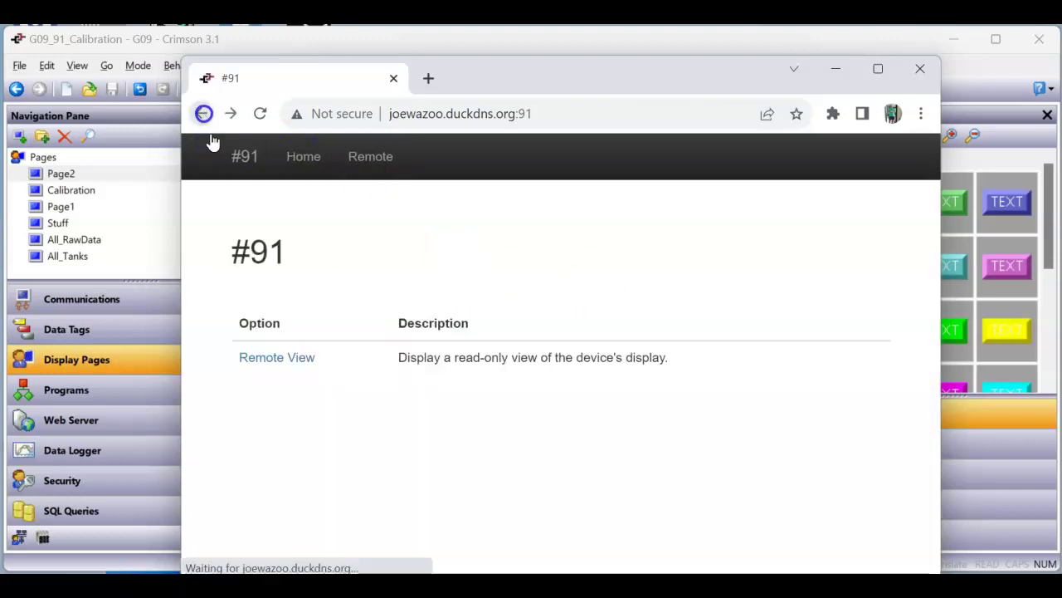
left_click(259, 113)
left_click(267, 359)
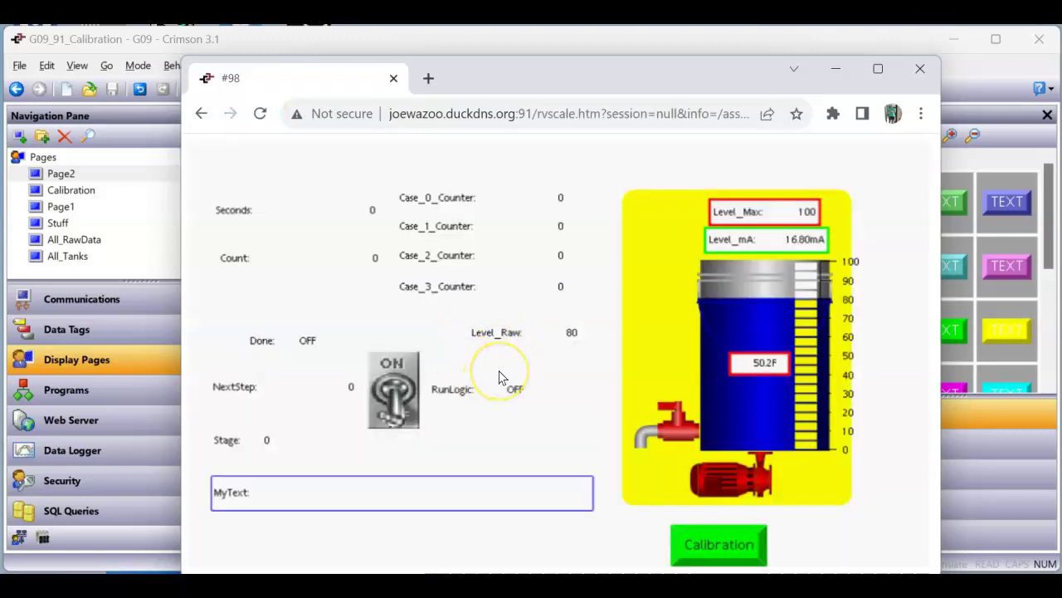
left_click(540, 395)
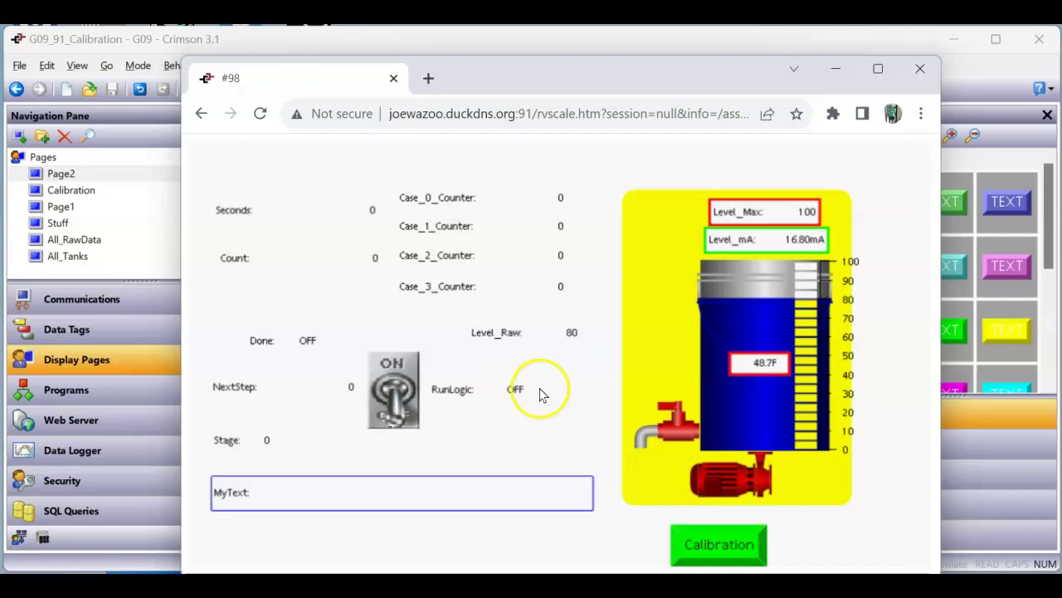
Step: Start the touch calibration from Page2 in the remote view and touch each of the nine red squares in turn
left_click(719, 545)
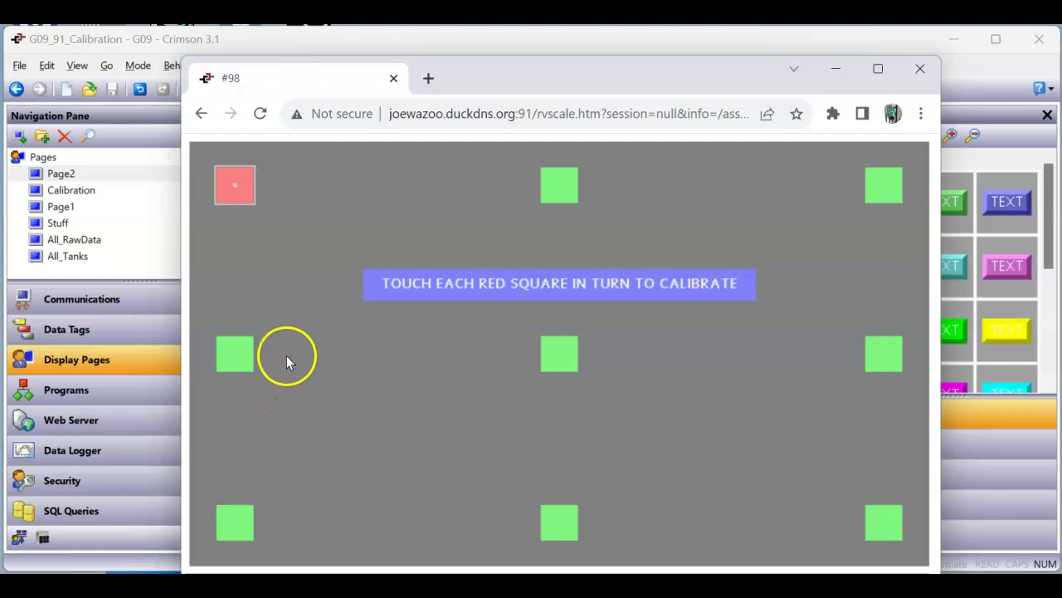
left_click(239, 183)
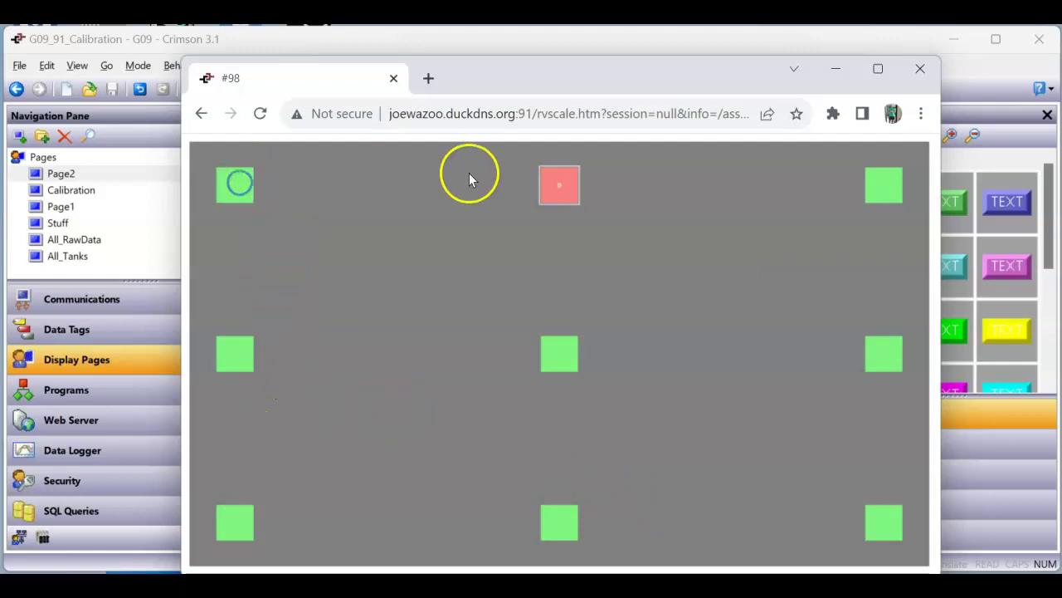
left_click(559, 185)
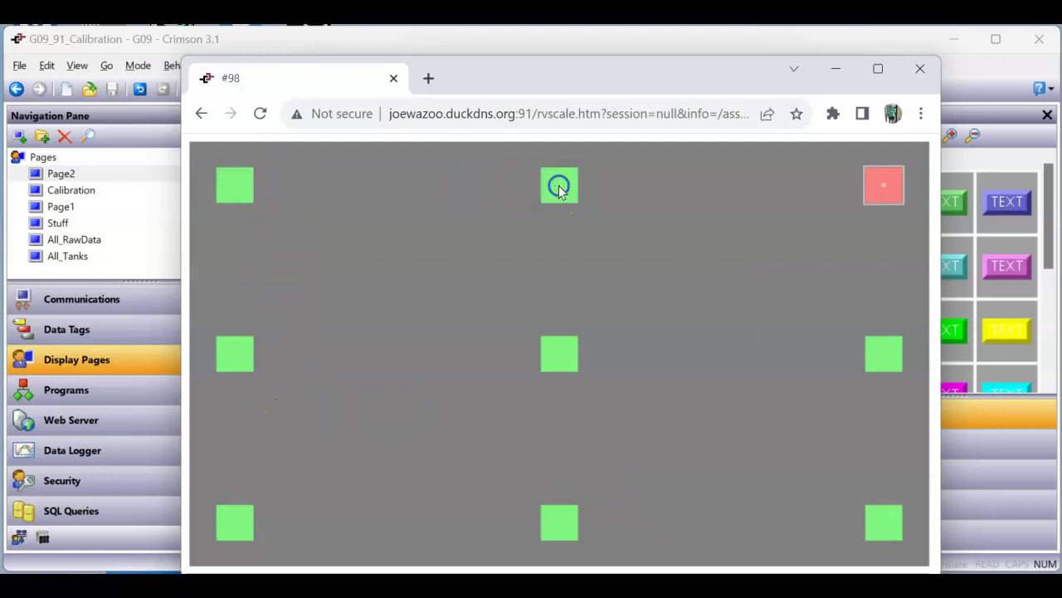
left_click(886, 186)
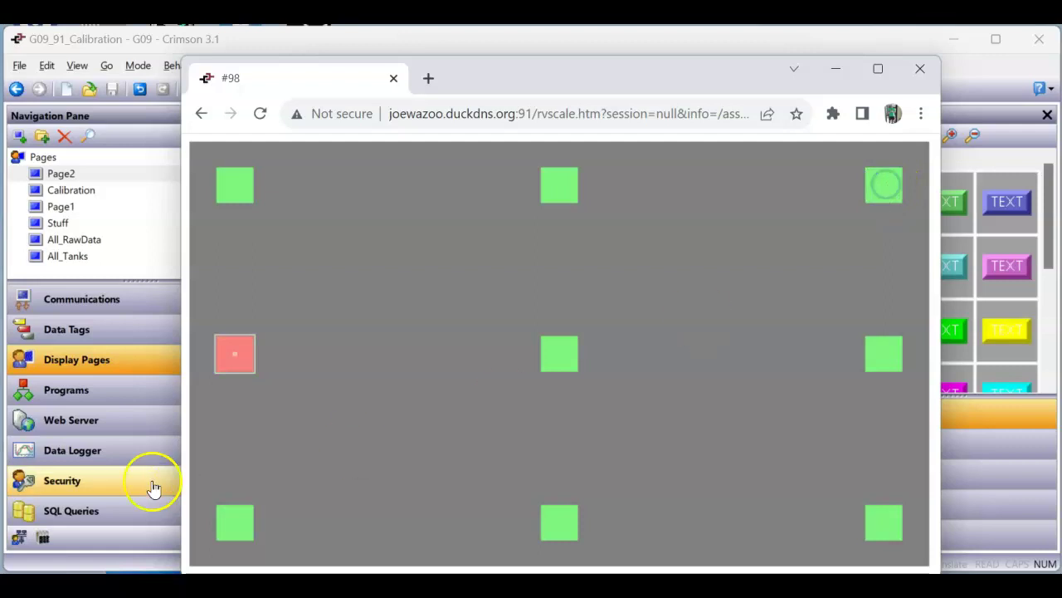
left_click(234, 353)
left_click(562, 353)
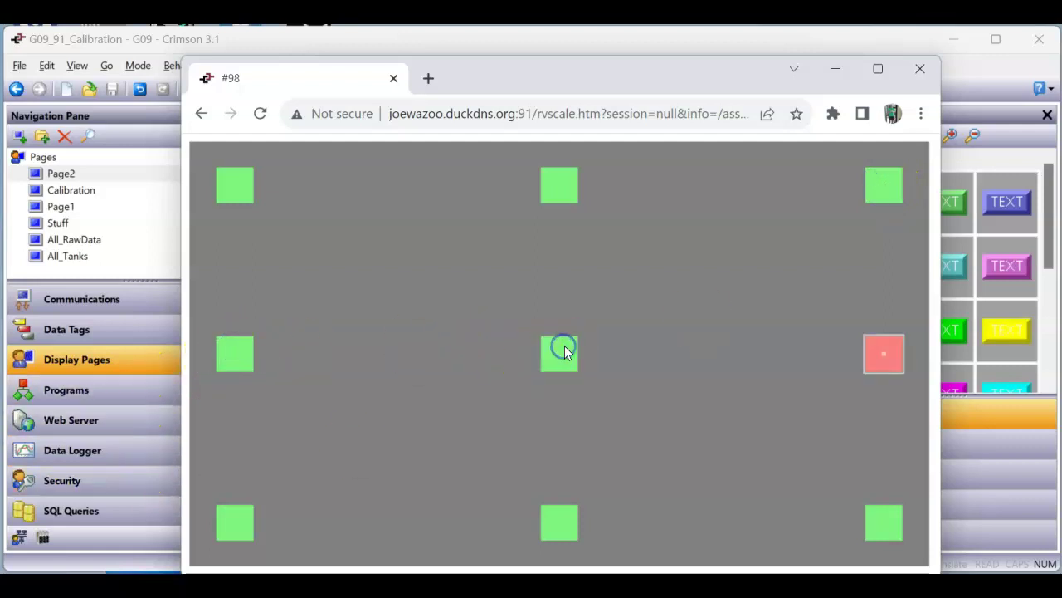
left_click(888, 353)
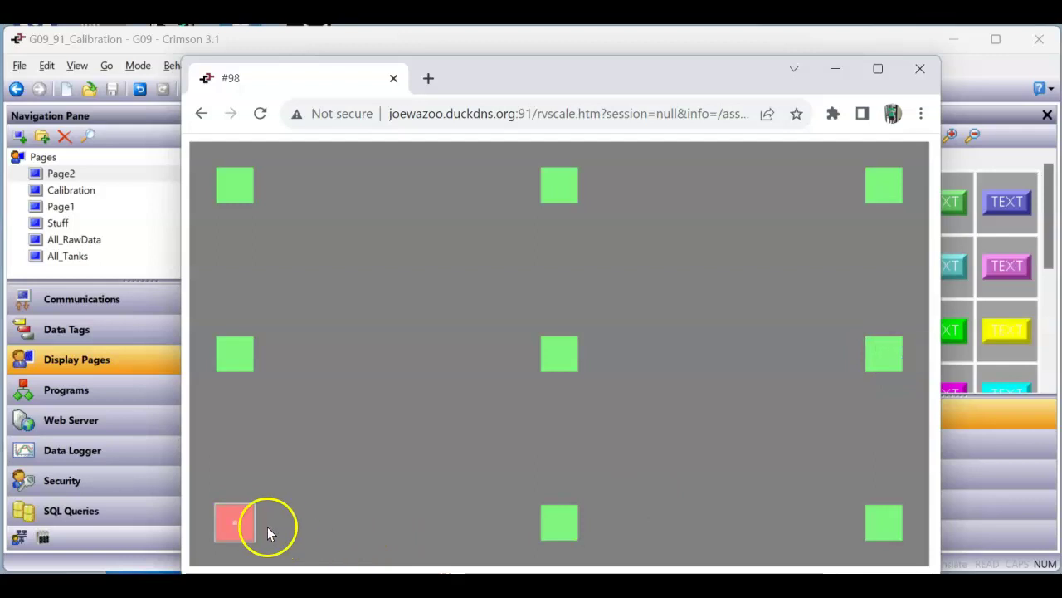
left_click(237, 523)
left_click(563, 520)
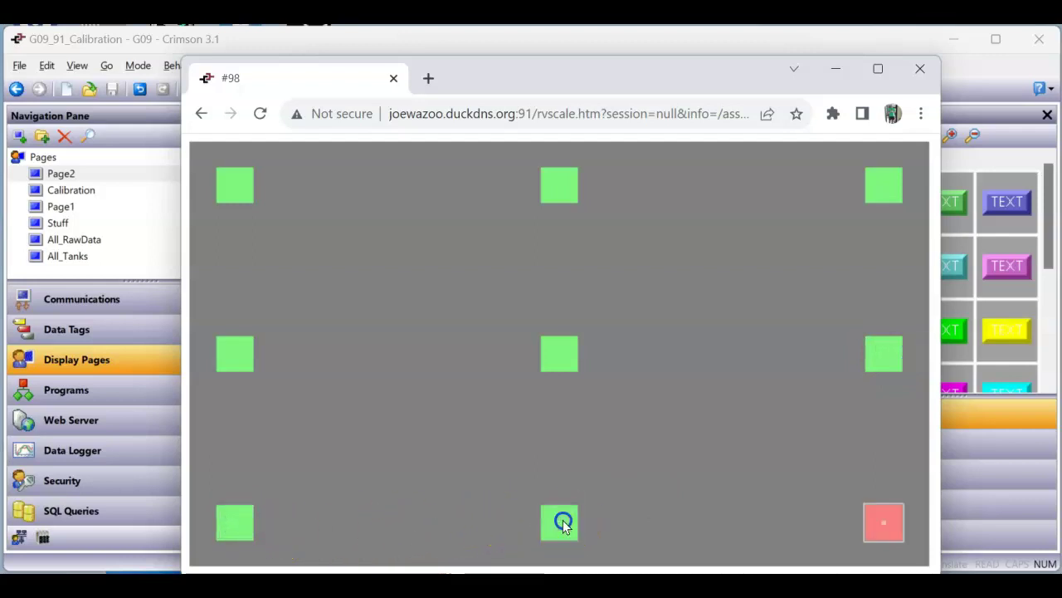
left_click(882, 522)
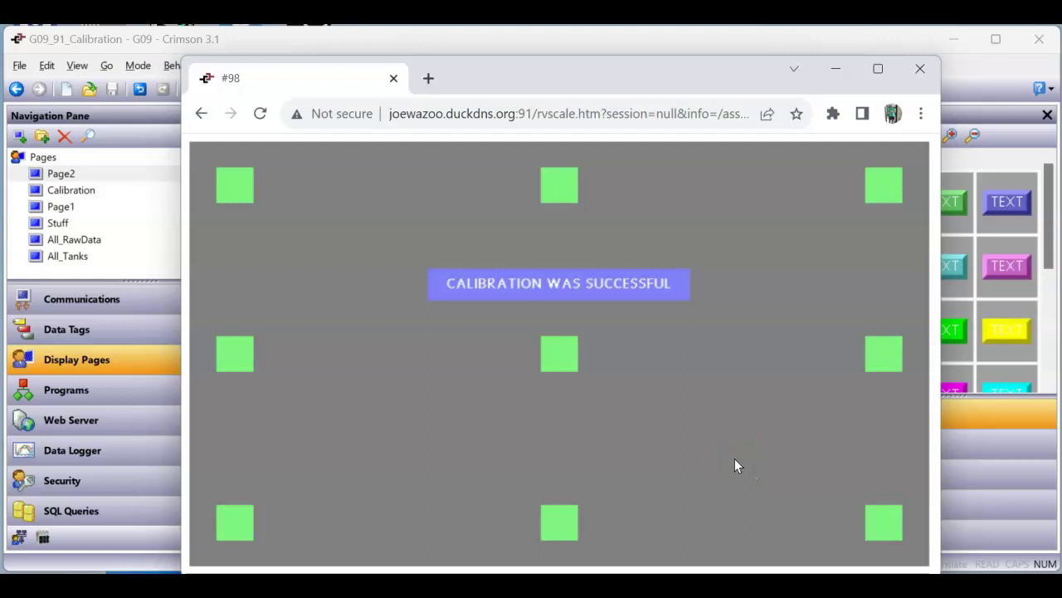
left_click(717, 403)
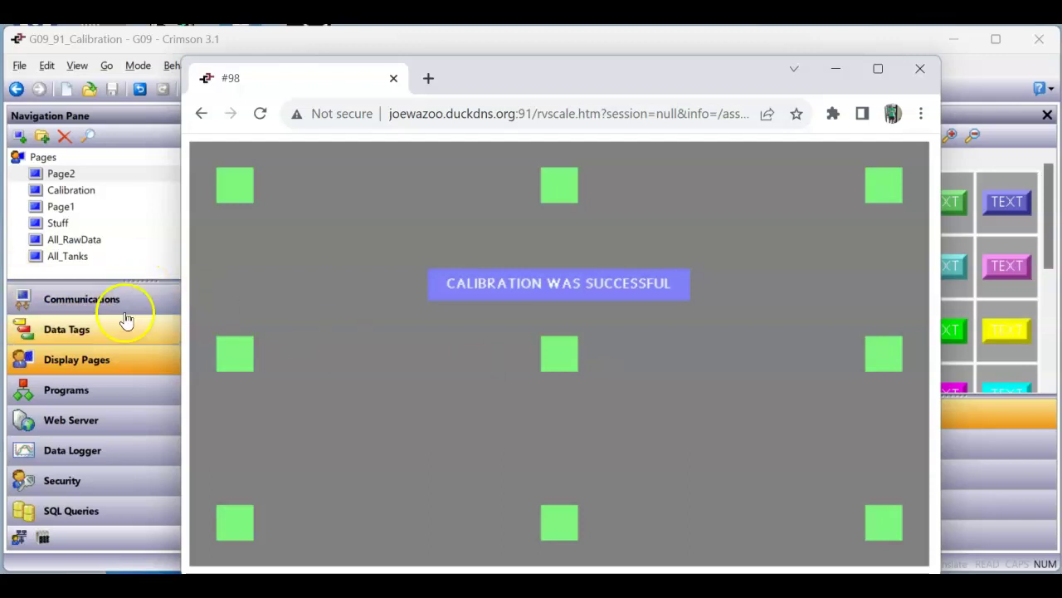
Step: Switch back to Crimson and open the properties of the Touch Calibration object on the Calibration page
left_click(108, 355)
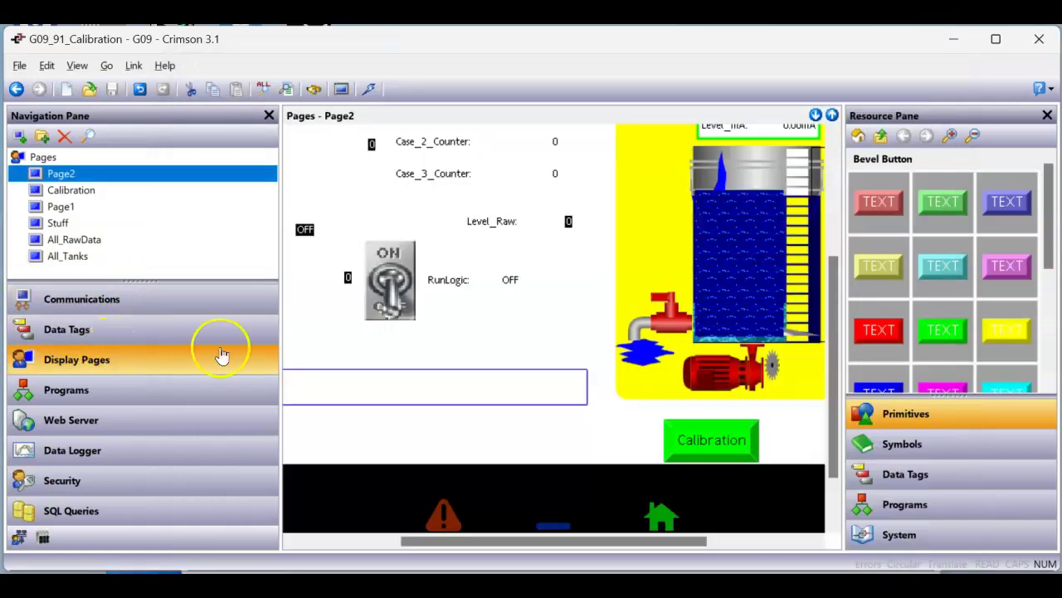
left_click(75, 191)
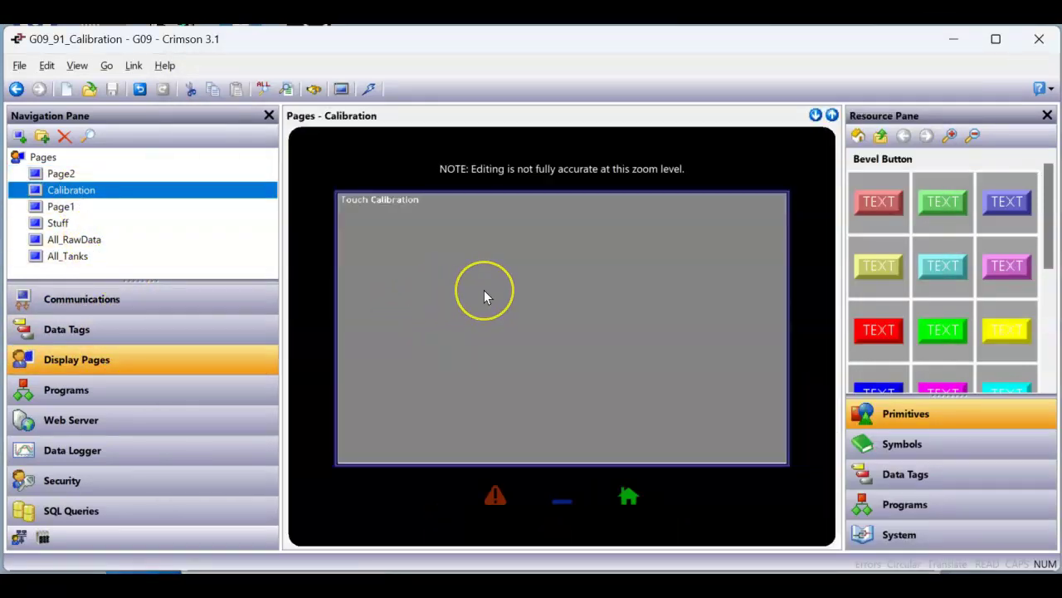
right_click(485, 291)
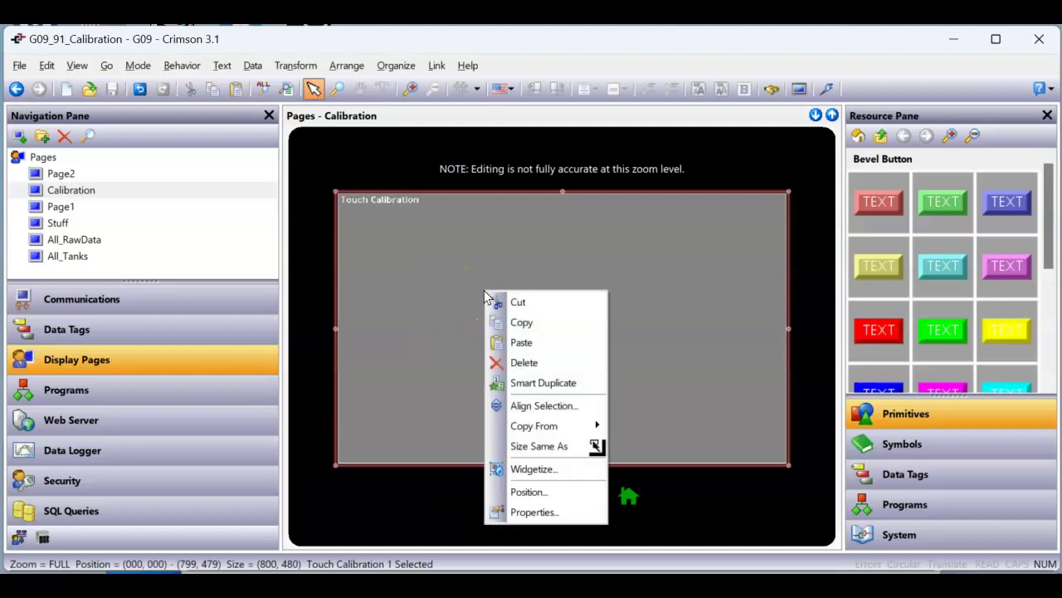
left_click(515, 512)
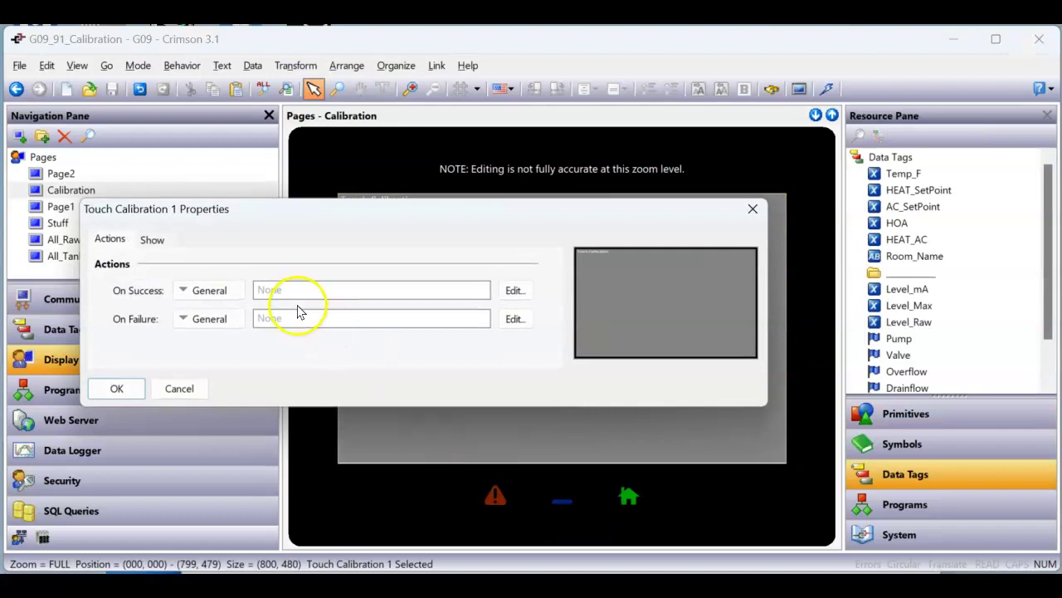
Step: Set the Touch Calibration object's On Success action to GotoPage(Page2)
left_click(289, 285)
left_click_drag(266, 202, 402, 199)
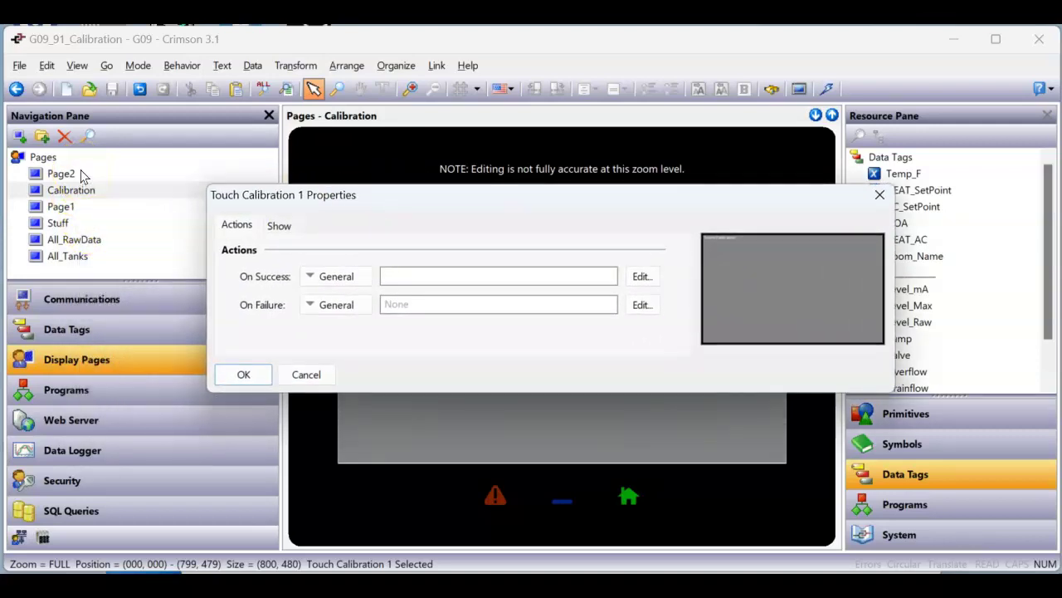
left_click(382, 276)
type("GotoPage(Page2)")
key("ctrl+a")
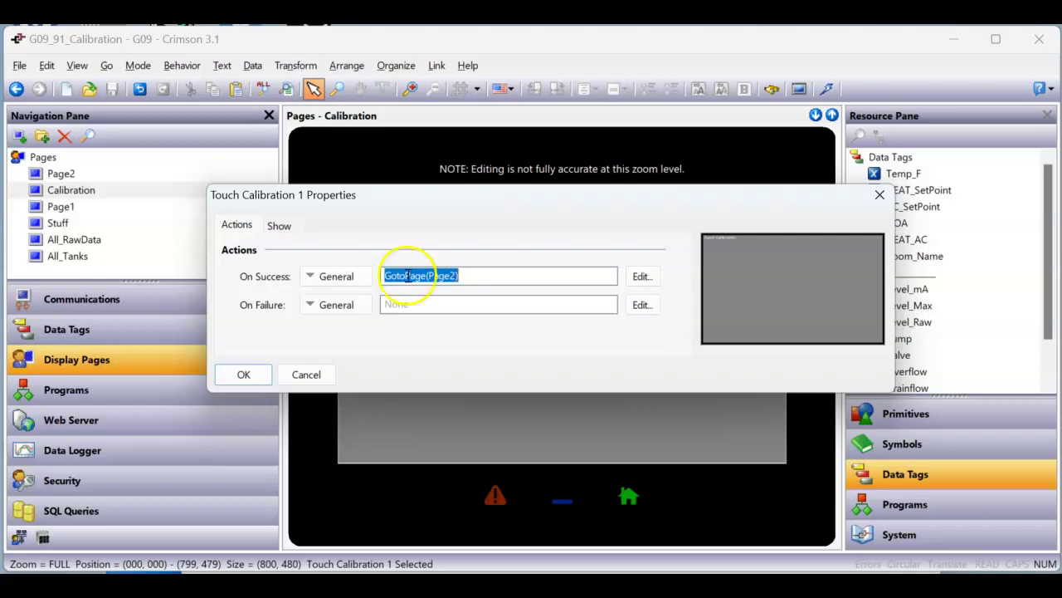
Step: Set the Touch Calibration object's On Failure action to GotoPage(Page1) and apply the properties
left_click(427, 306)
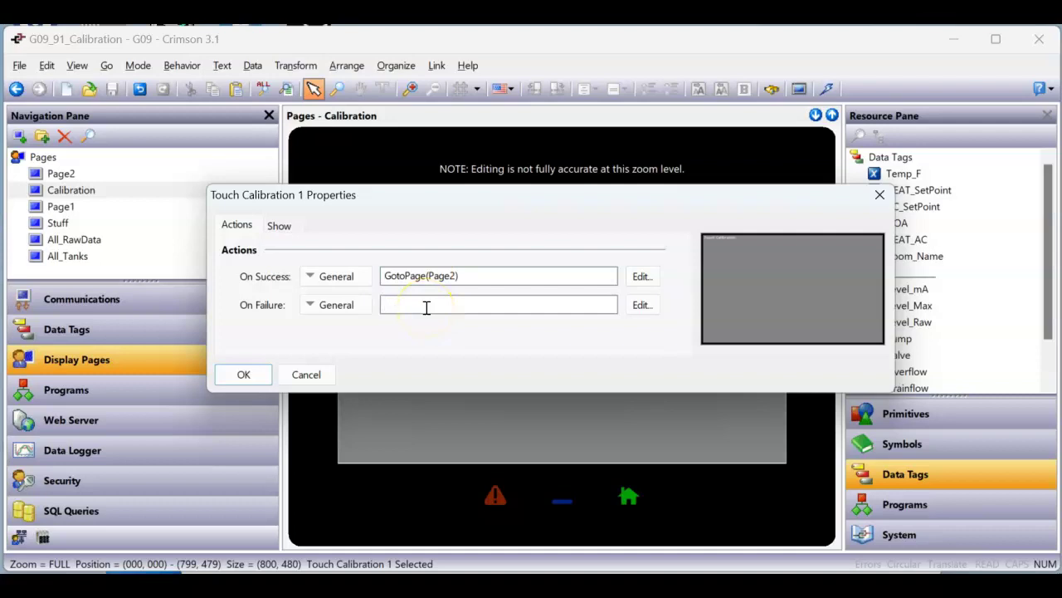
type("GatoPage")
key("BackSpace")
key("BackSpace")
key("BackSpace")
key("BackSpace")
key("BackSpace")
key("BackSpace")
key("BackSpace")
type("otoPage(Page1)")
key("Return")
left_click(244, 375)
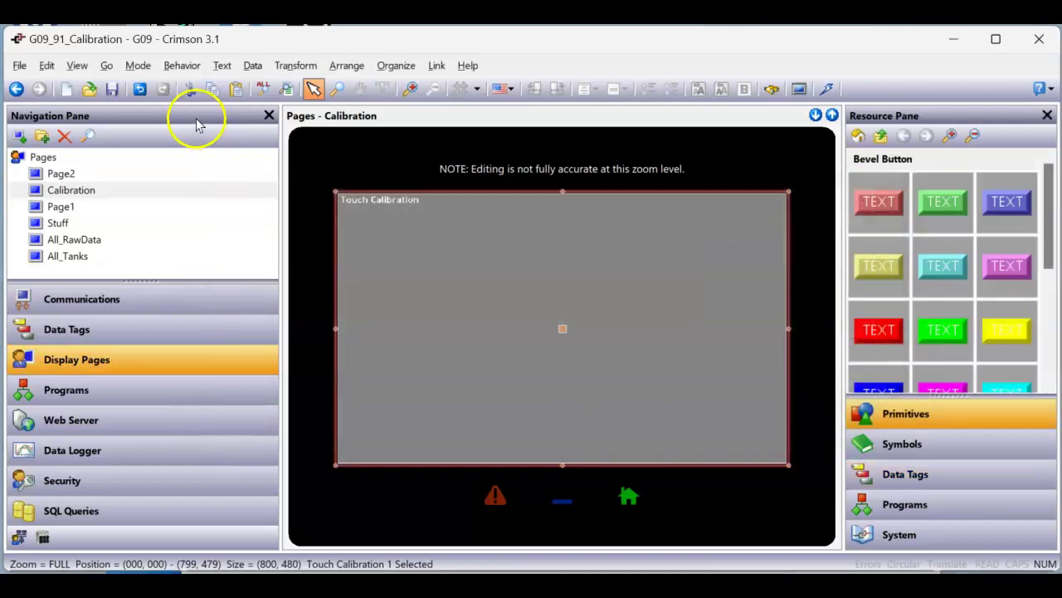
Step: Save the database and send the update to the device
left_click(111, 90)
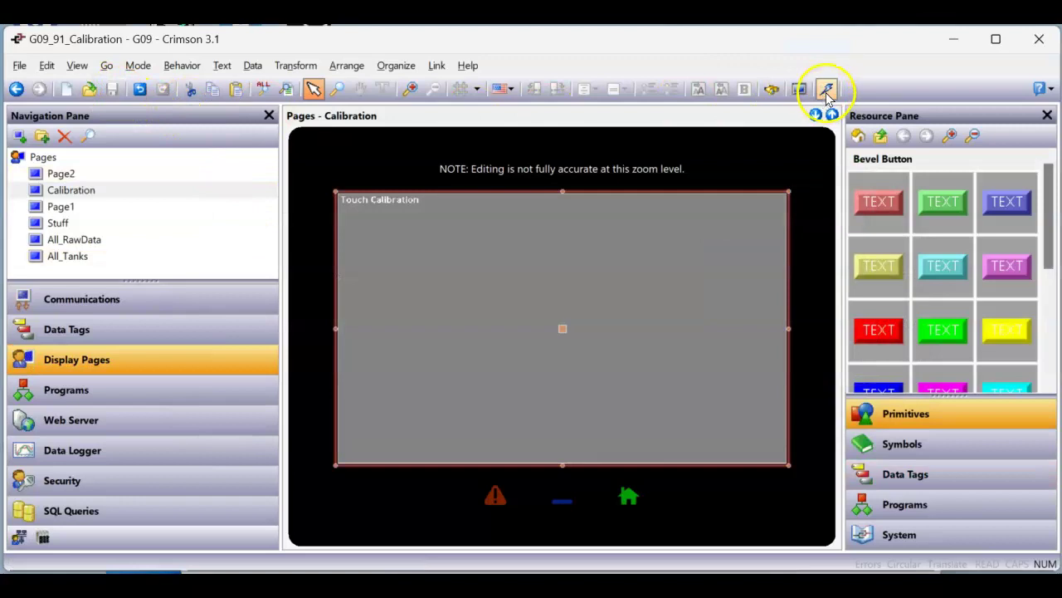
left_click(828, 91)
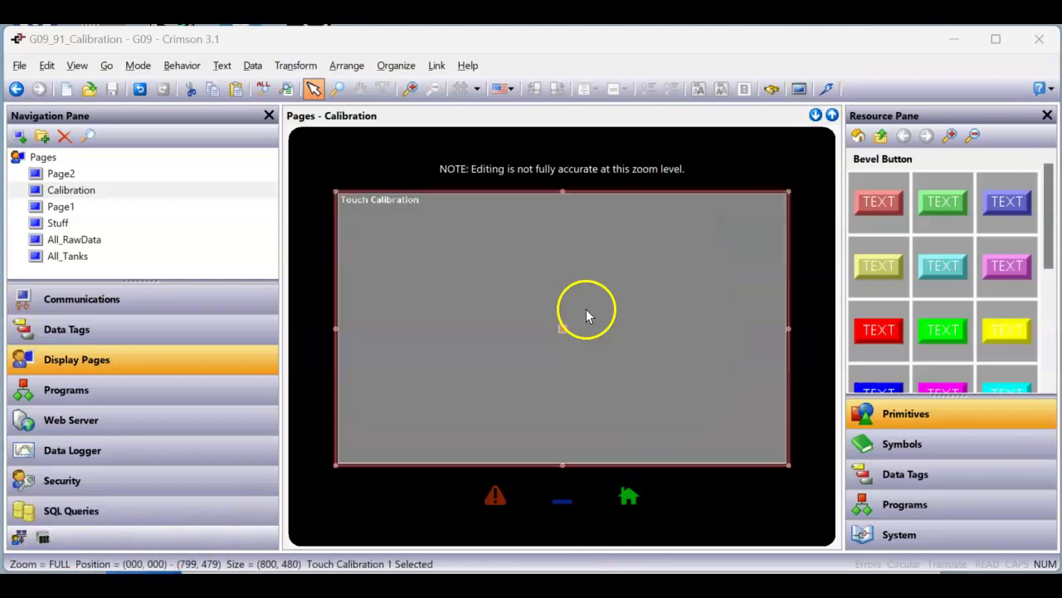
Step: Switch to the web browser, start the calibration from Page2 and touch all nine red squares accurately in turn
mouse_move(581, 591)
left_click(573, 519)
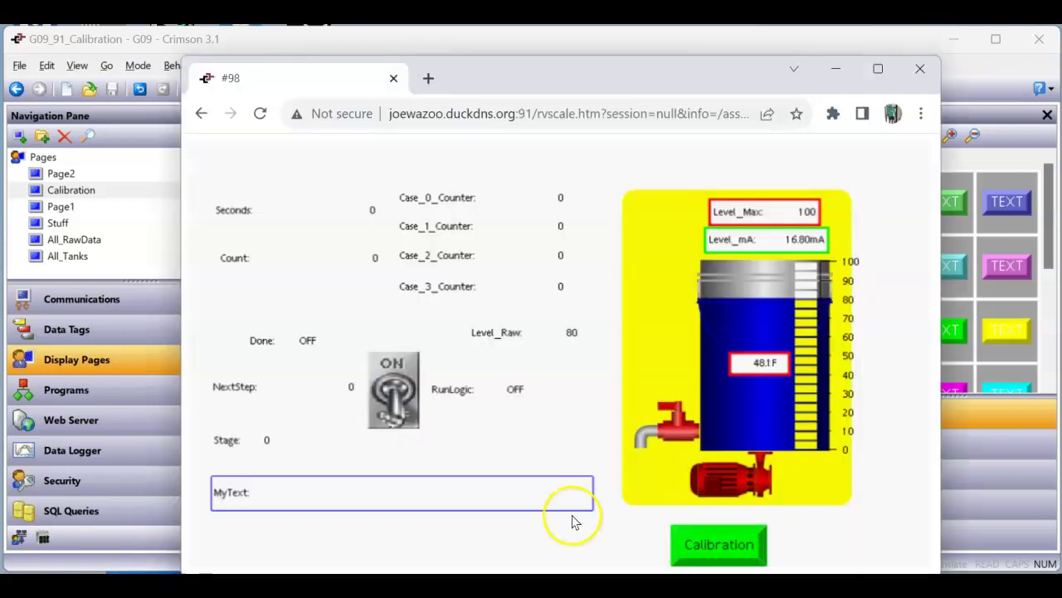
left_click(718, 542)
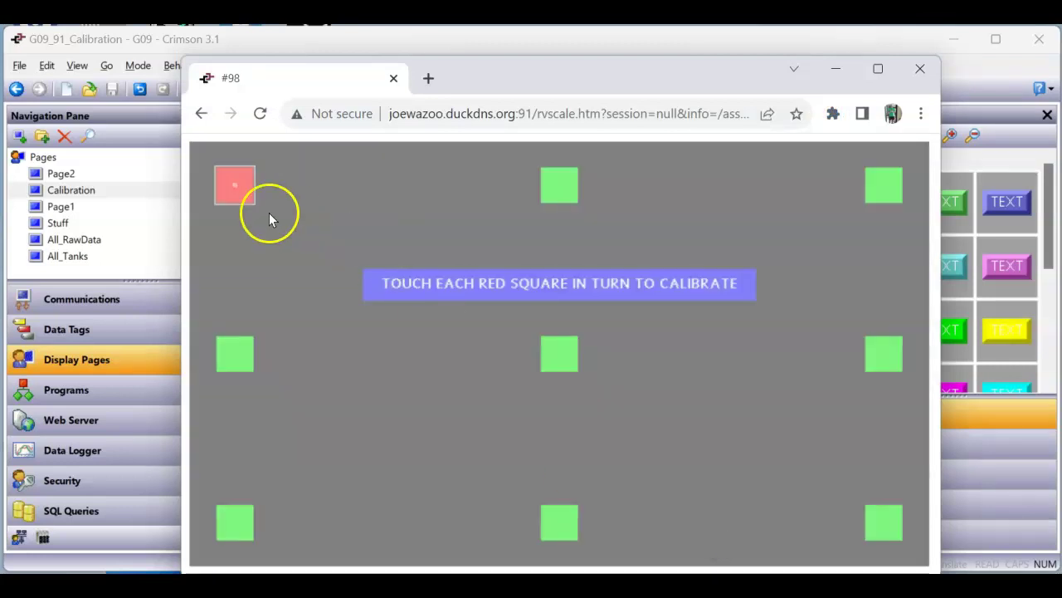
left_click(238, 182)
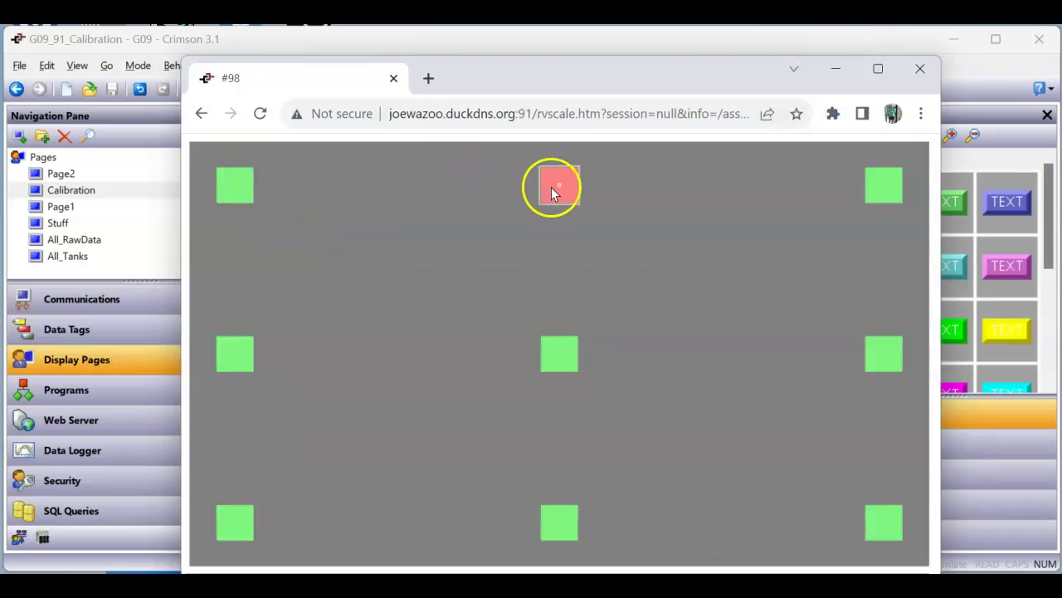
left_click(555, 187)
left_click(882, 177)
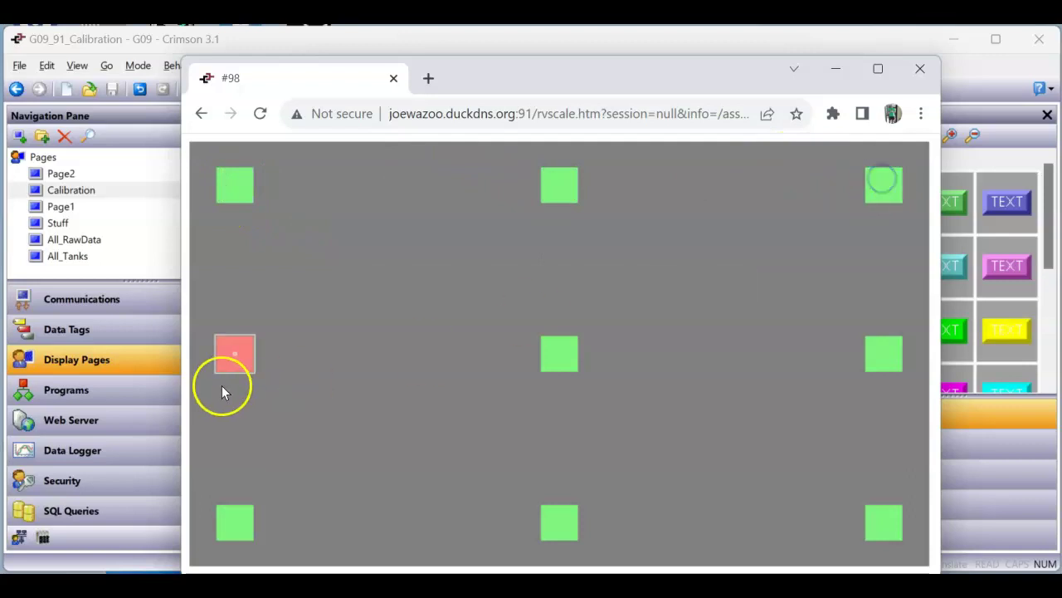
left_click(234, 355)
left_click(556, 355)
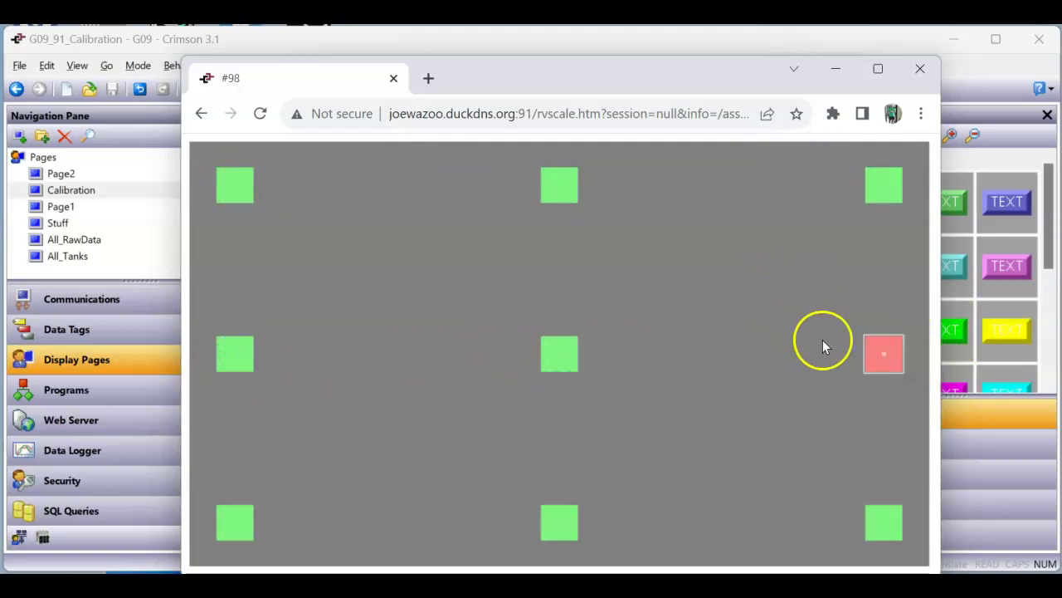
left_click(879, 356)
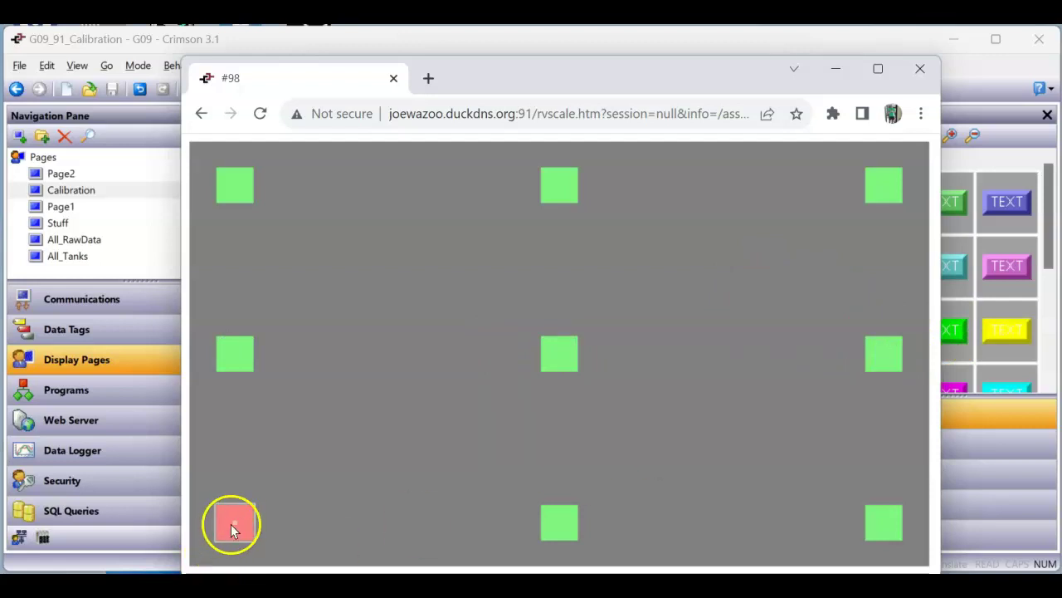
left_click(233, 529)
left_click(555, 520)
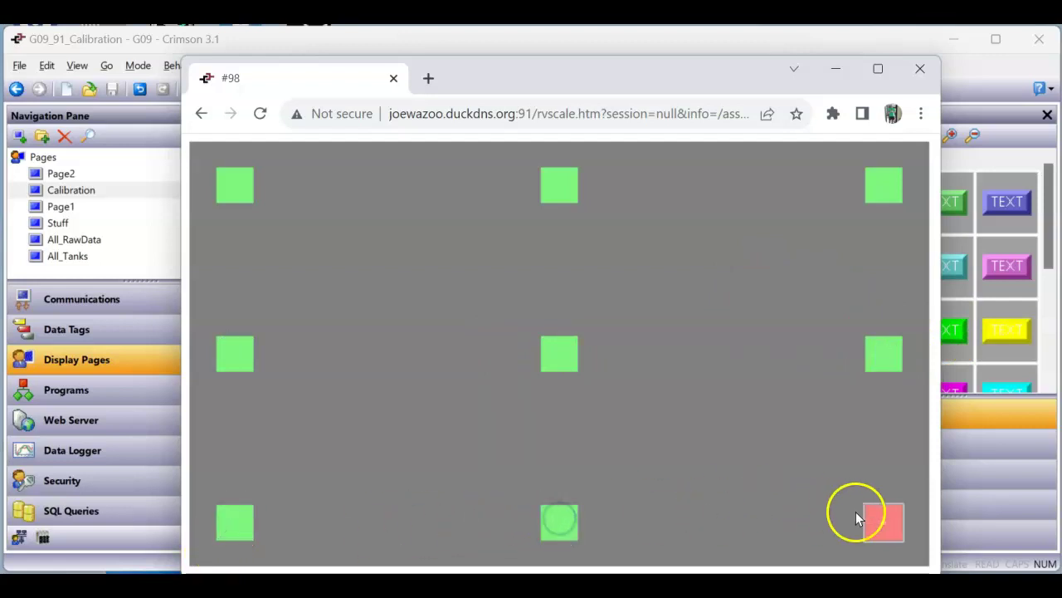
left_click(882, 523)
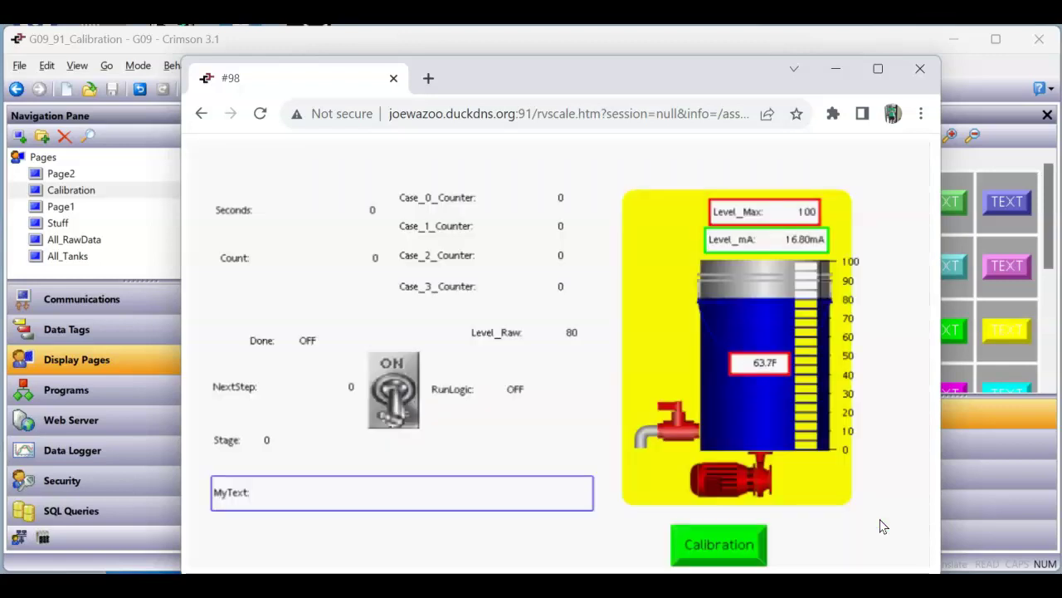
Step: Start the calibration again and deliberately touch well away from each red square to test a bad calibration
left_click(732, 545)
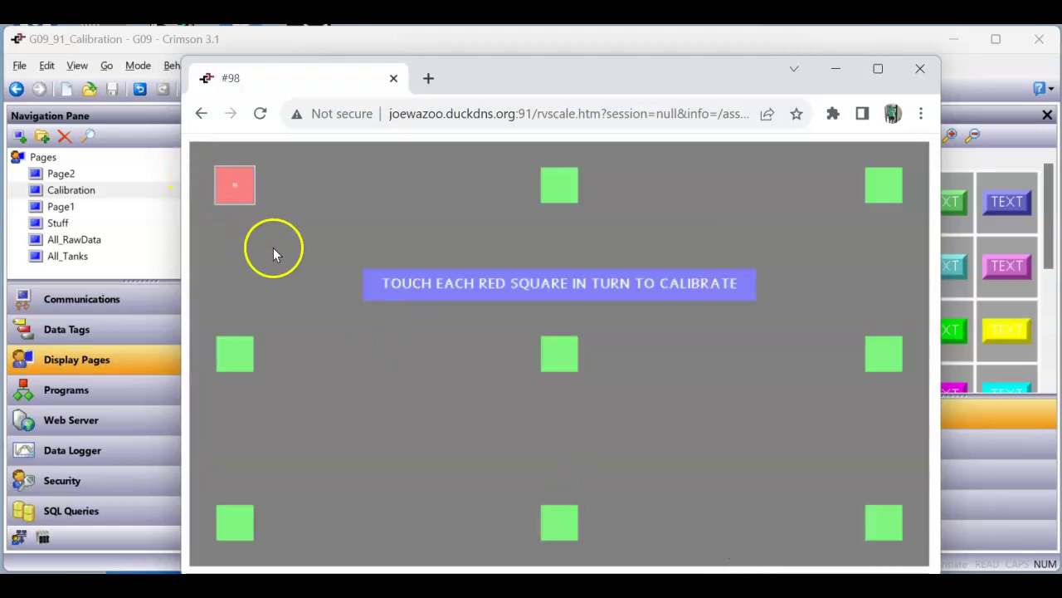
left_click(273, 247)
left_click(433, 225)
left_click(789, 259)
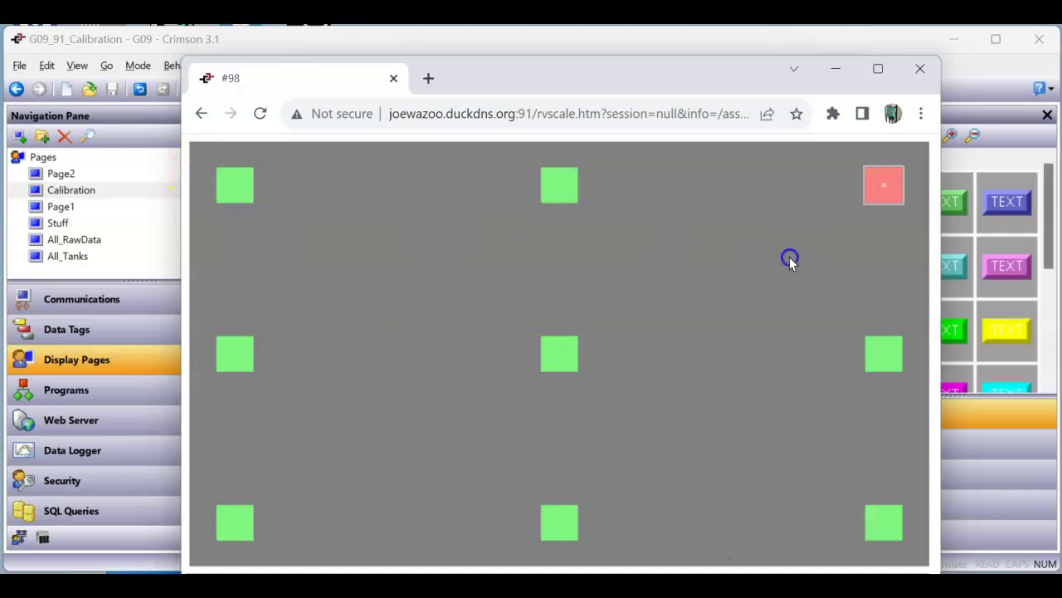
left_click(347, 364)
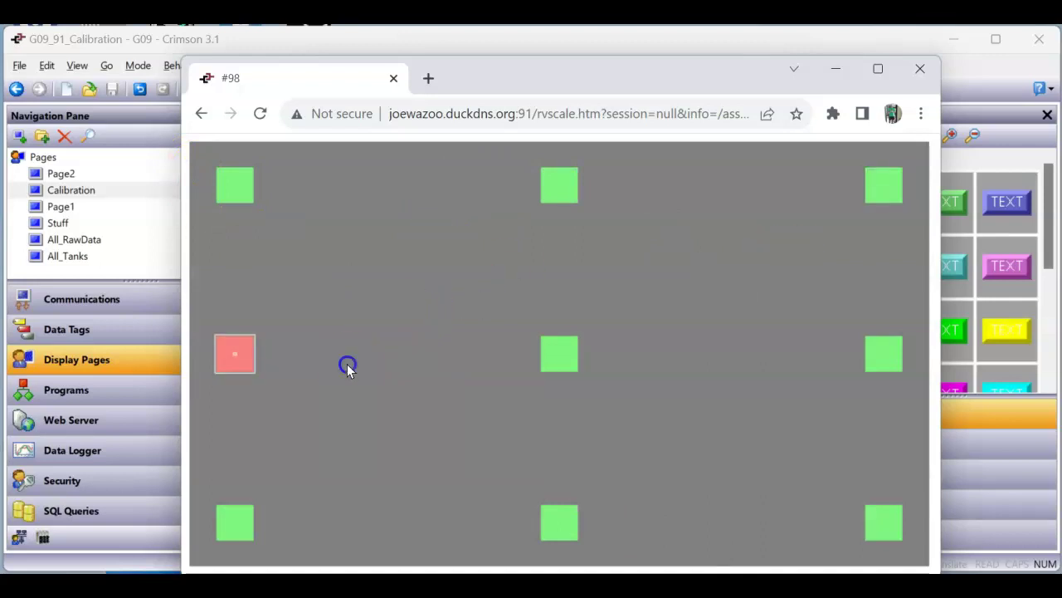
left_click(735, 350)
left_click(378, 501)
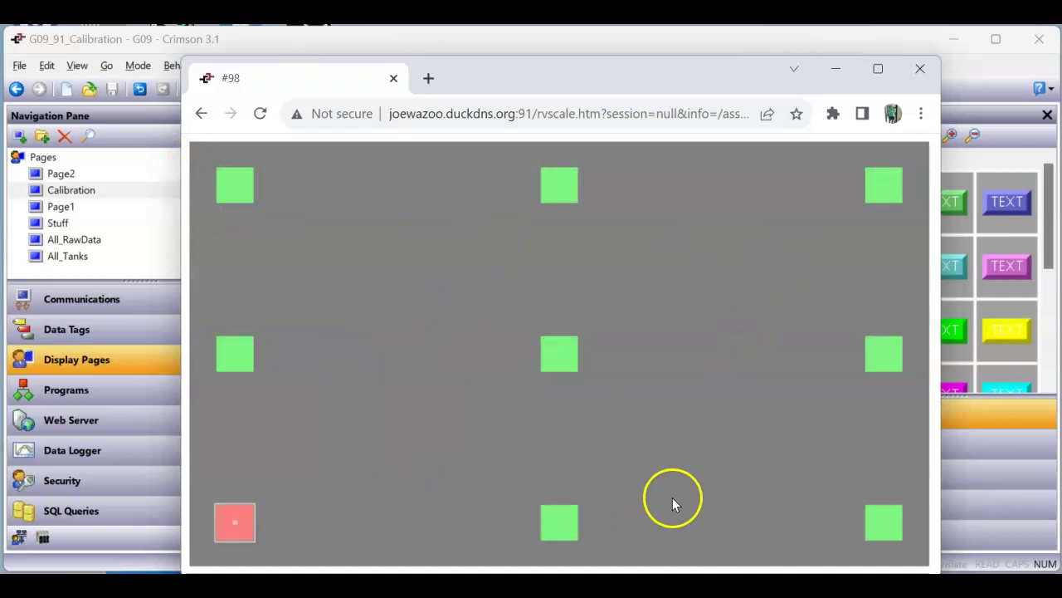
left_click(438, 475)
left_click(689, 477)
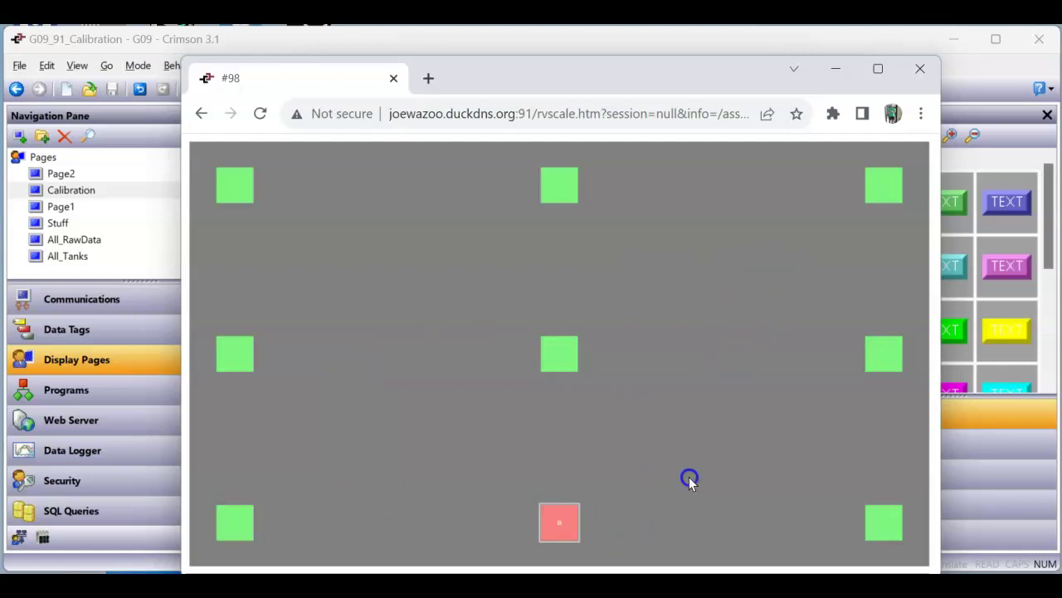
left_click(825, 446)
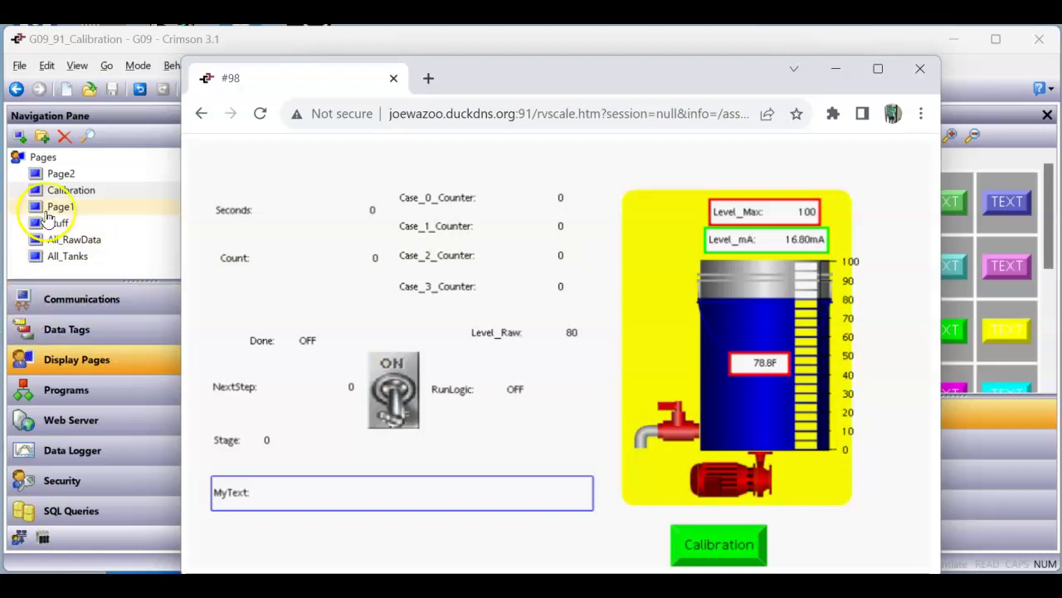
Step: Switch back to Crimson and create a new display page named TouchTest directly after Page2
left_click(57, 208)
left_click(57, 175)
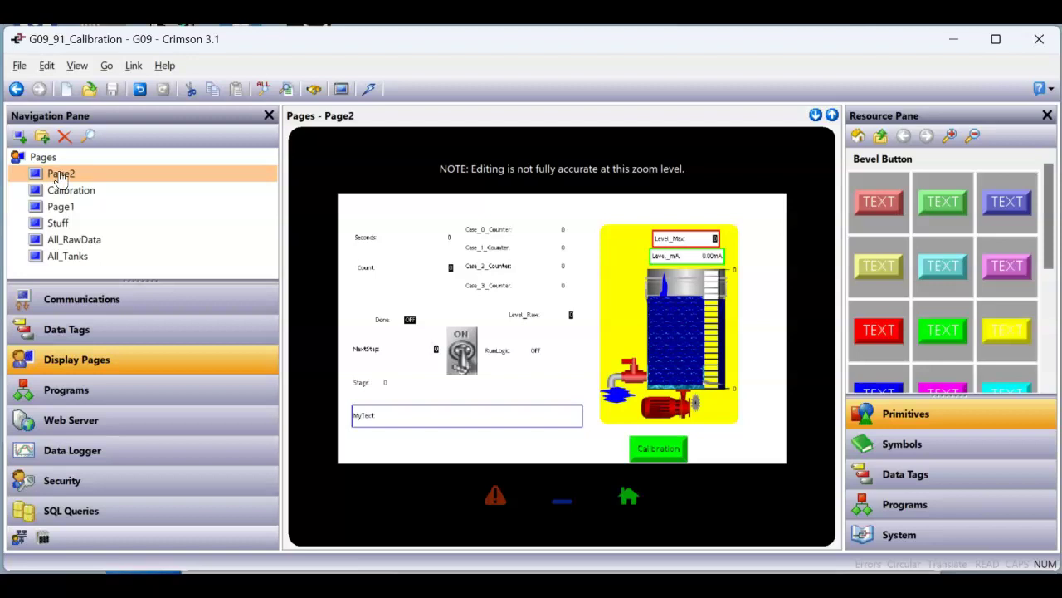
left_click(21, 135)
left_click(64, 190)
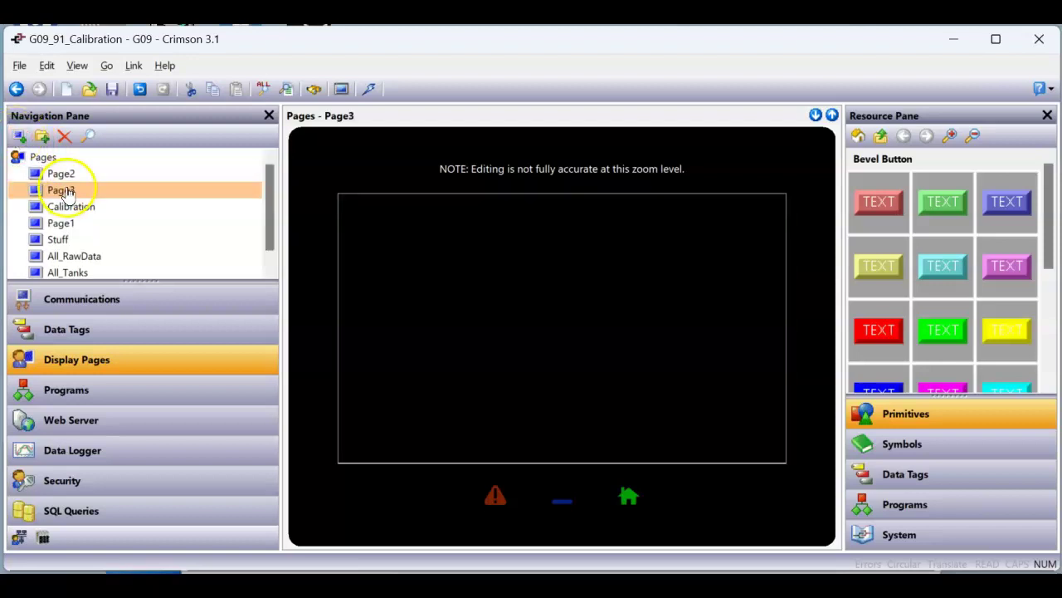
type("T")
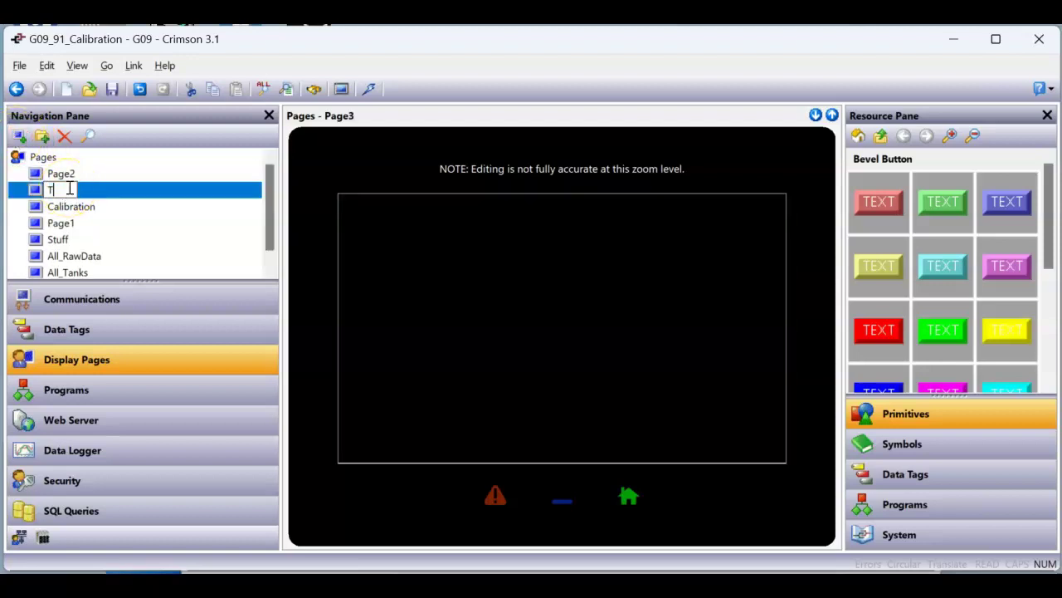
type("ouchTest")
key("Return")
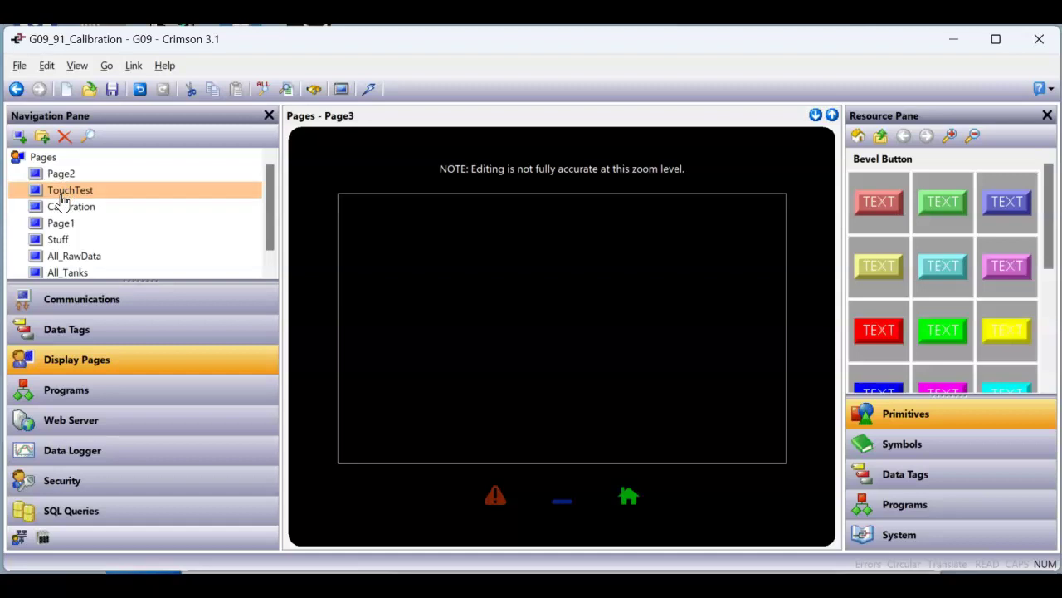
Step: Place the Touch Tester from the System Primitives on the TouchTest page
left_click(894, 419)
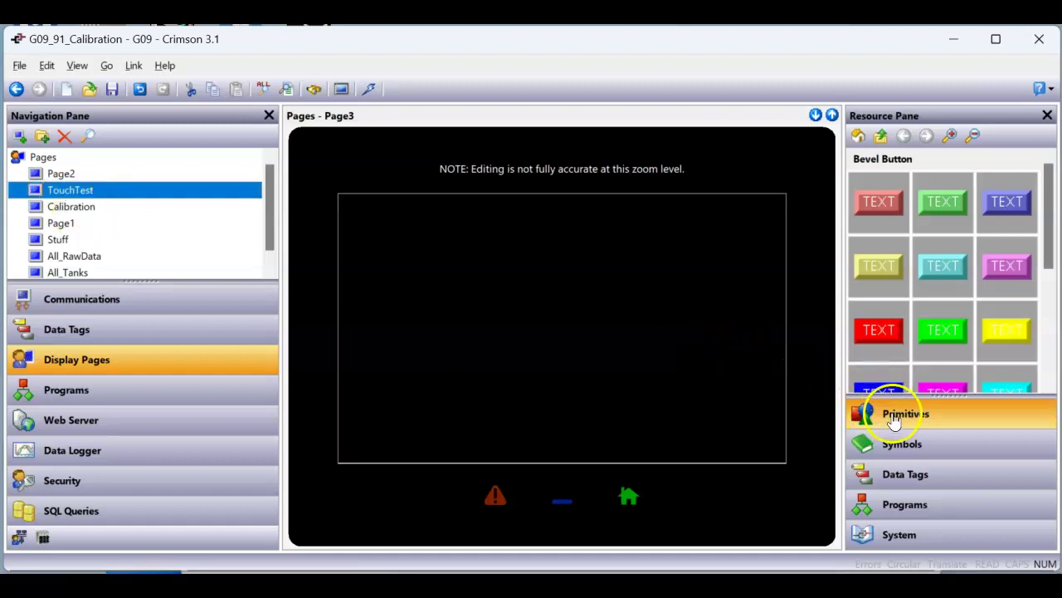
left_click(859, 137)
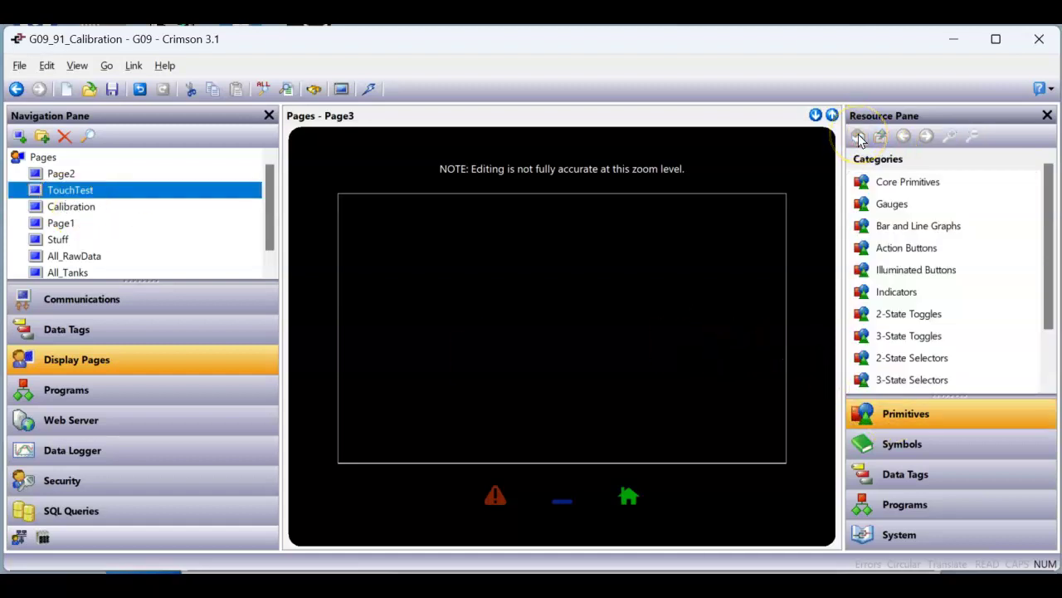
scroll(943, 247, "down", 3)
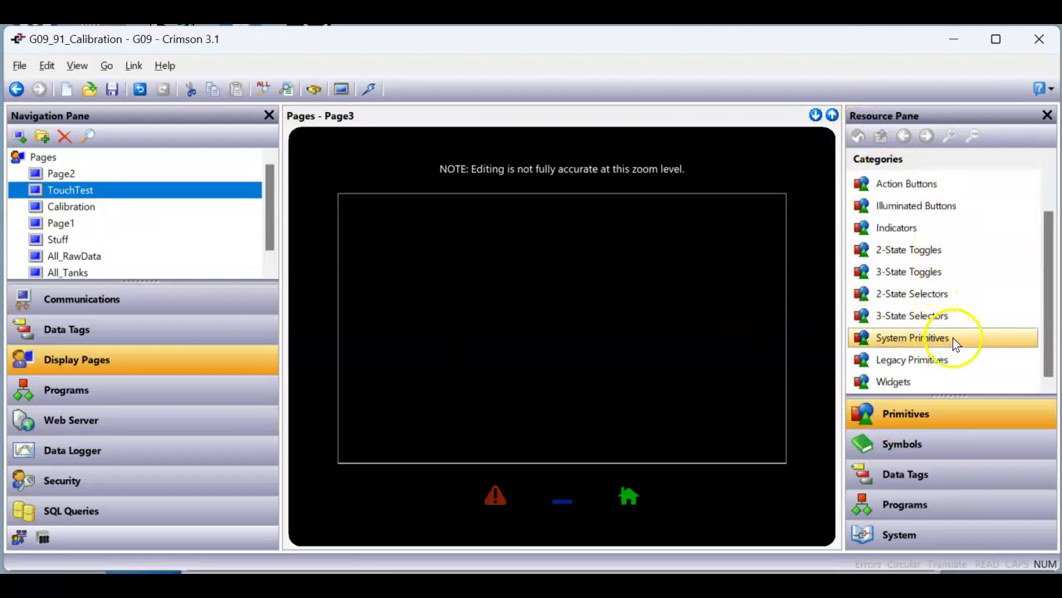
double_click(954, 343)
scroll(959, 319, "down", 3)
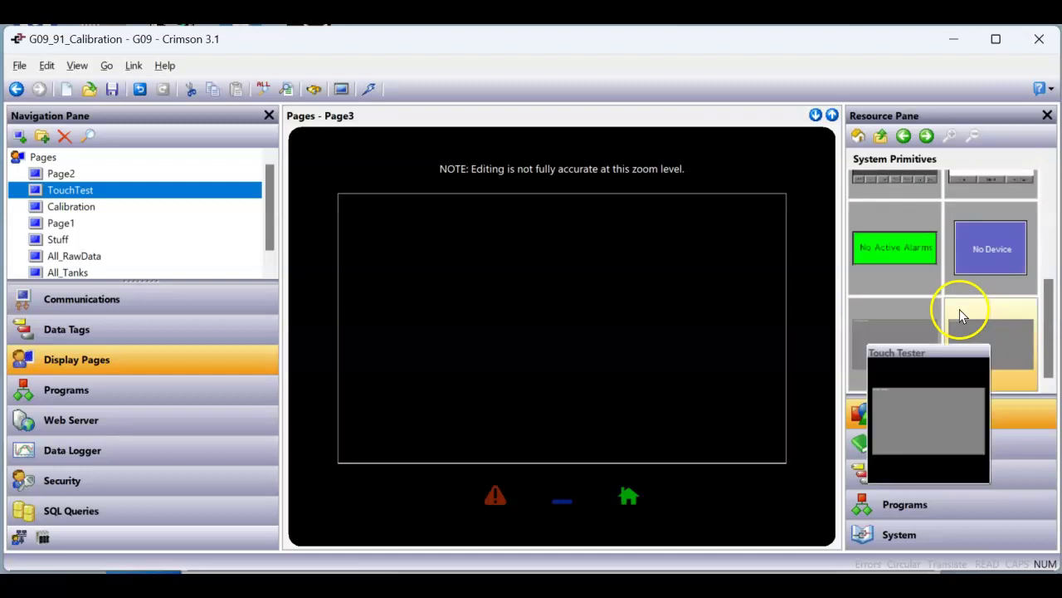
mouse_move(880, 330)
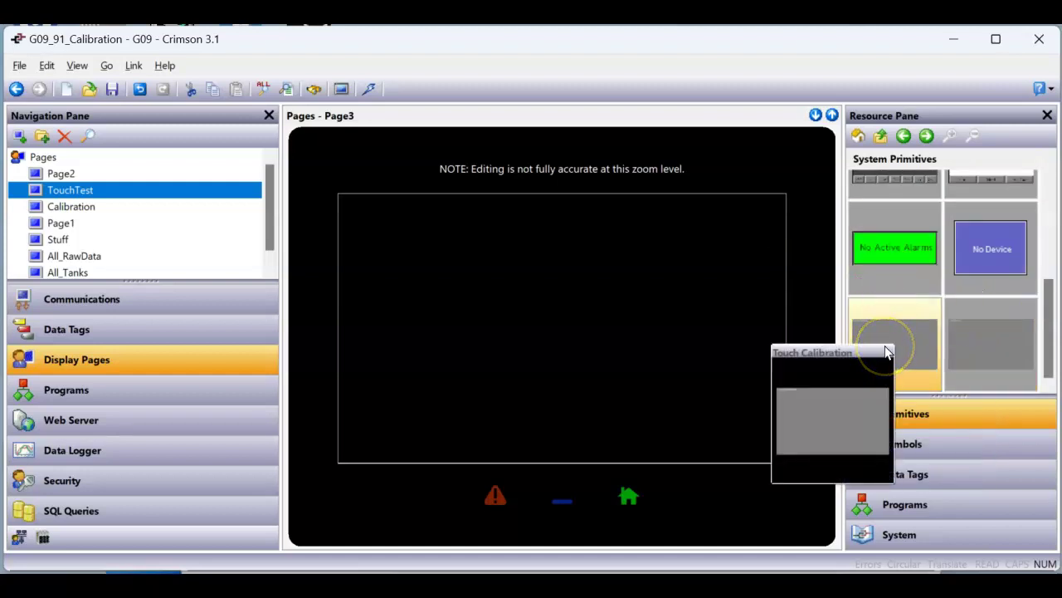
mouse_move(983, 348)
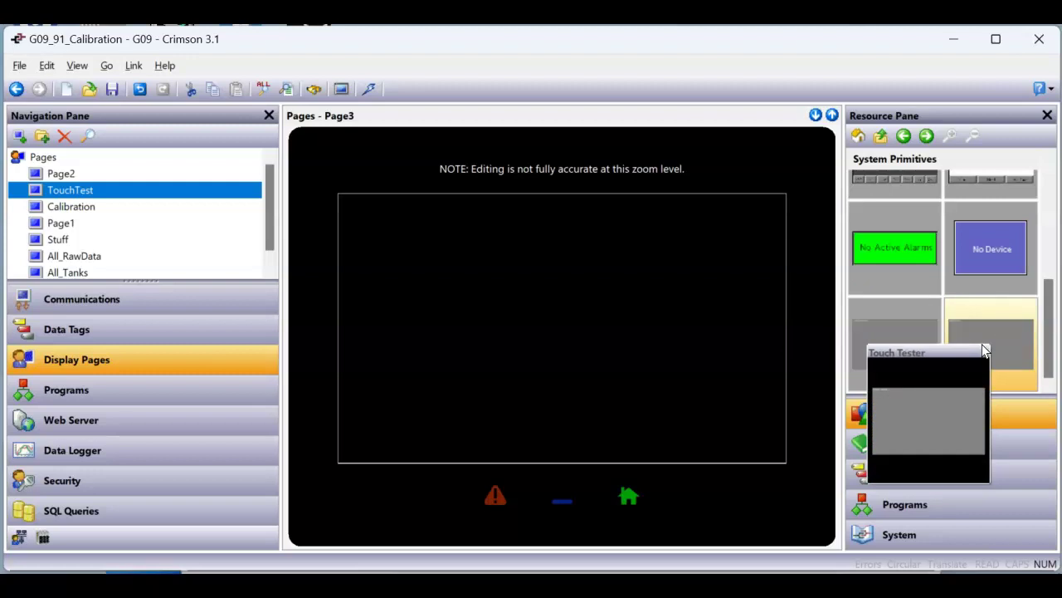
left_click_drag(985, 342, 553, 352)
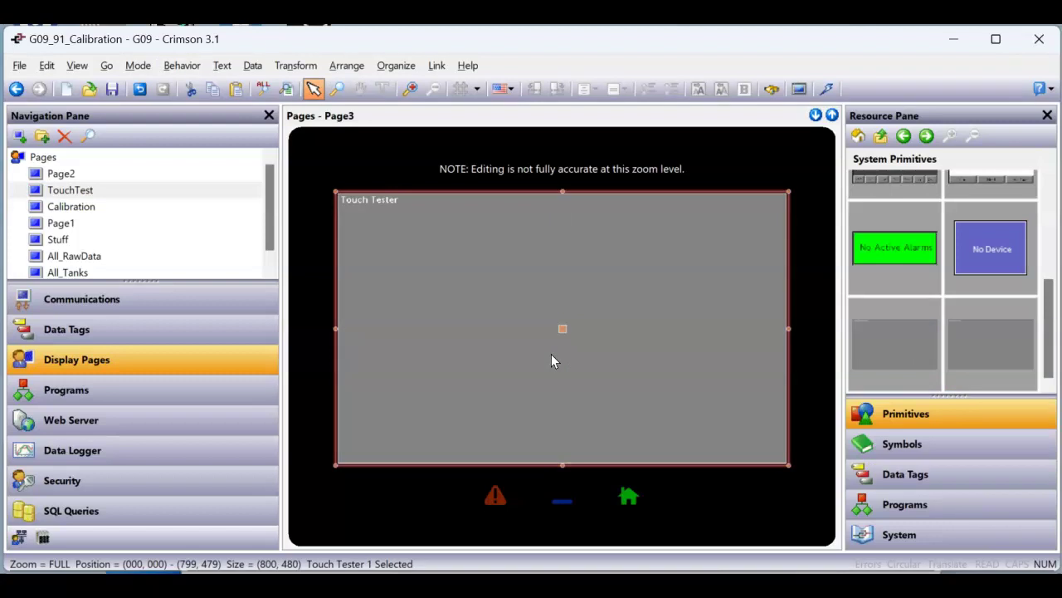
Step: Review the Touch Tester's Figure and Show properties, close them without changes and save the database
right_click(502, 322)
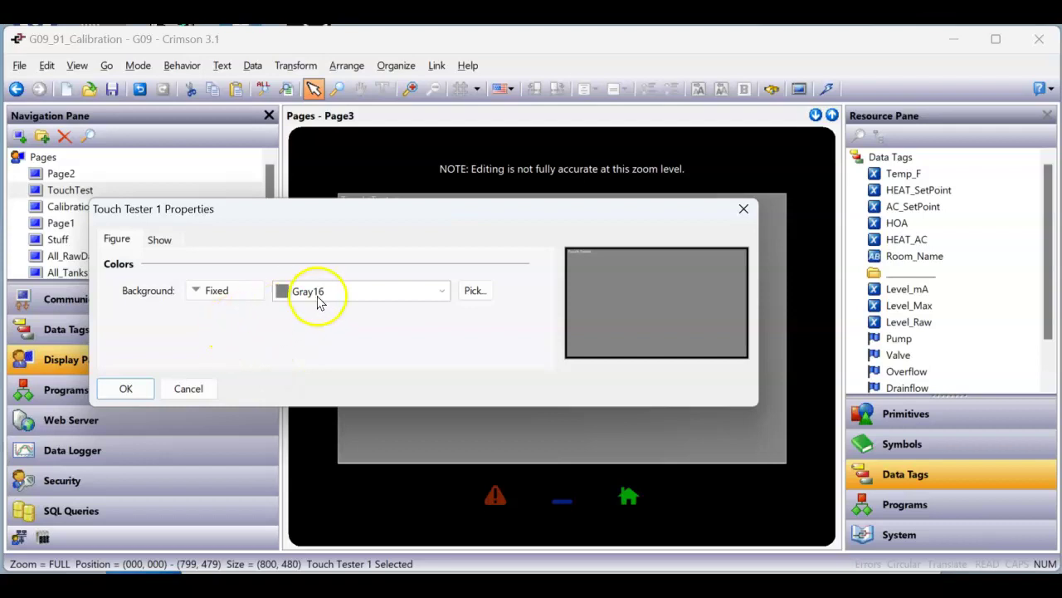
left_click(161, 240)
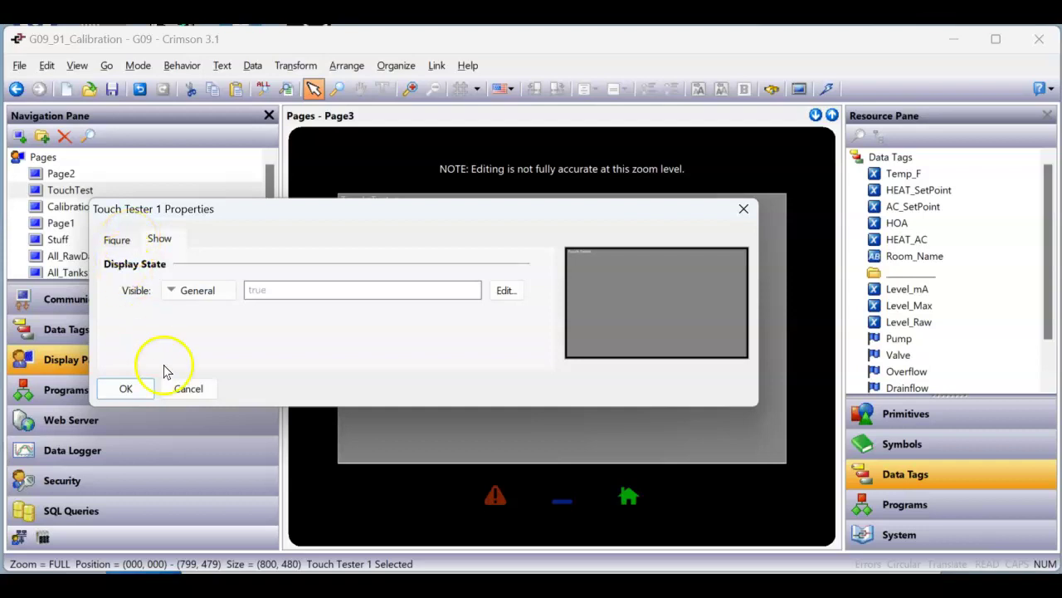
left_click(190, 389)
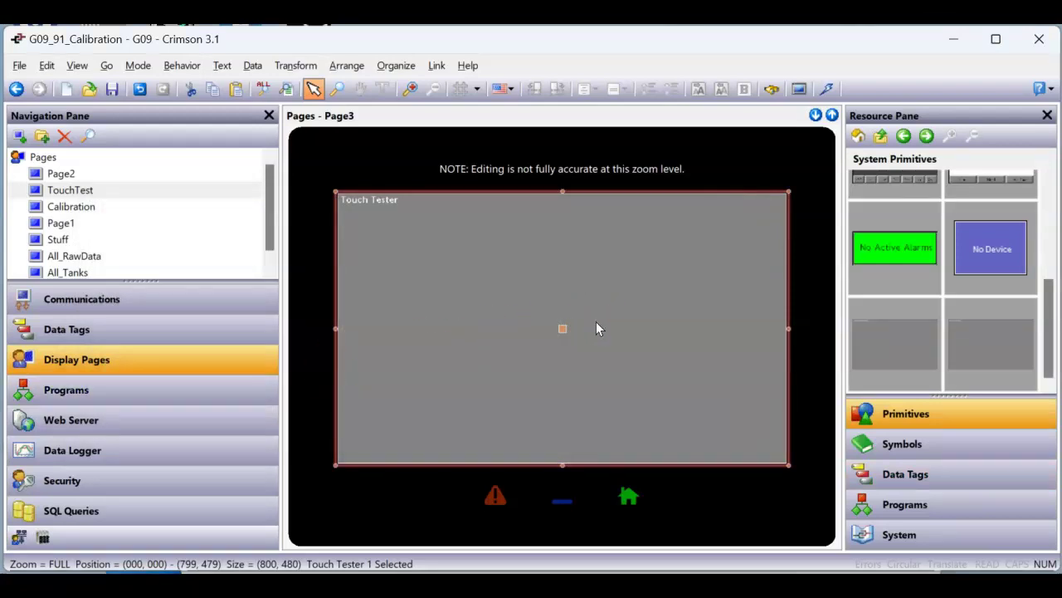
left_click(112, 89)
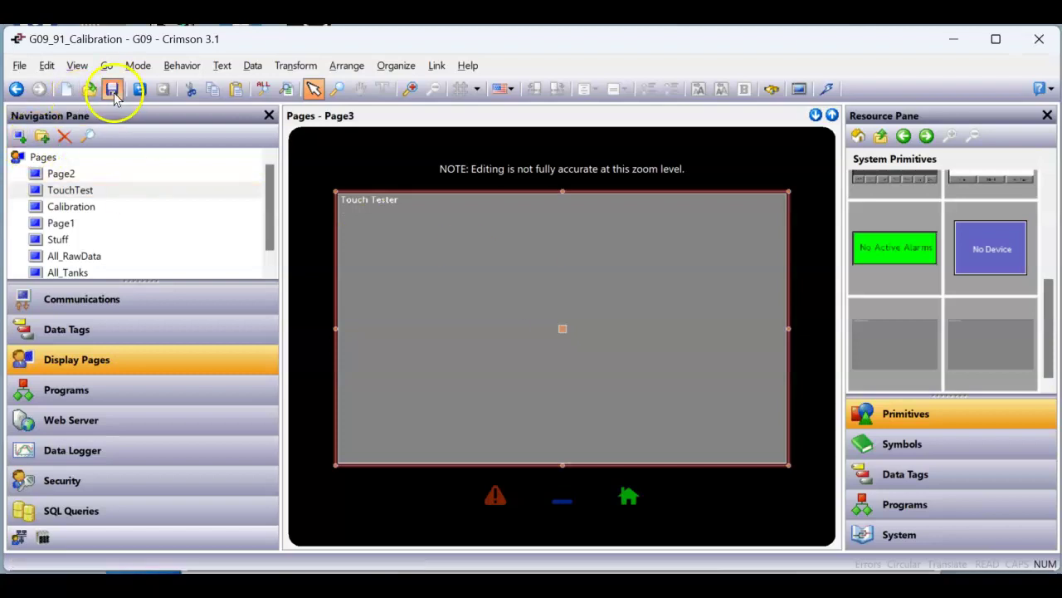
Step: Download the database to the device, and place a cyan Bevel Button on Page2 beside the Calibration button
left_click(827, 89)
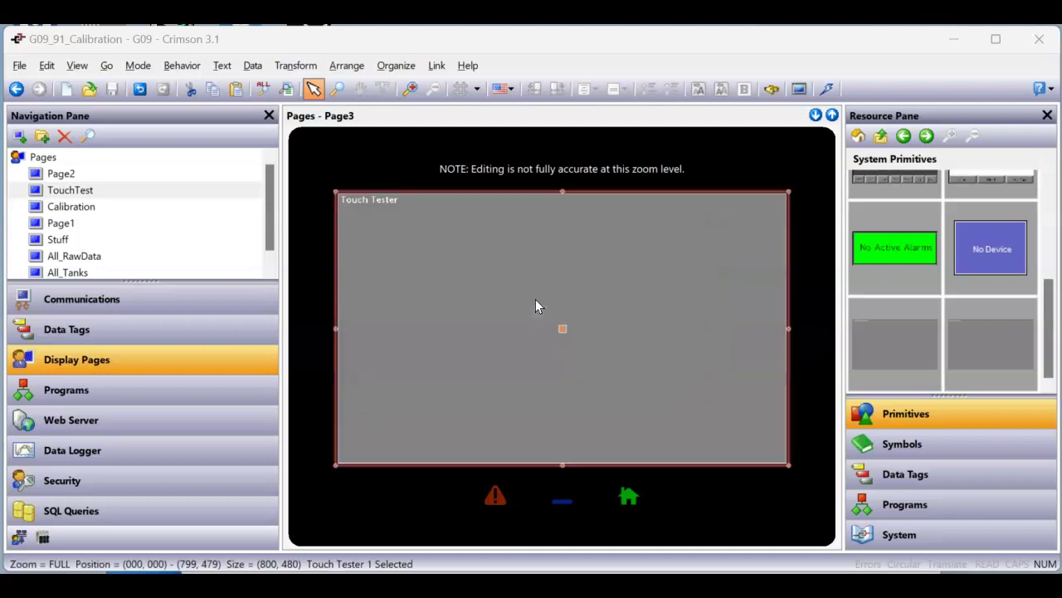
left_click(69, 175)
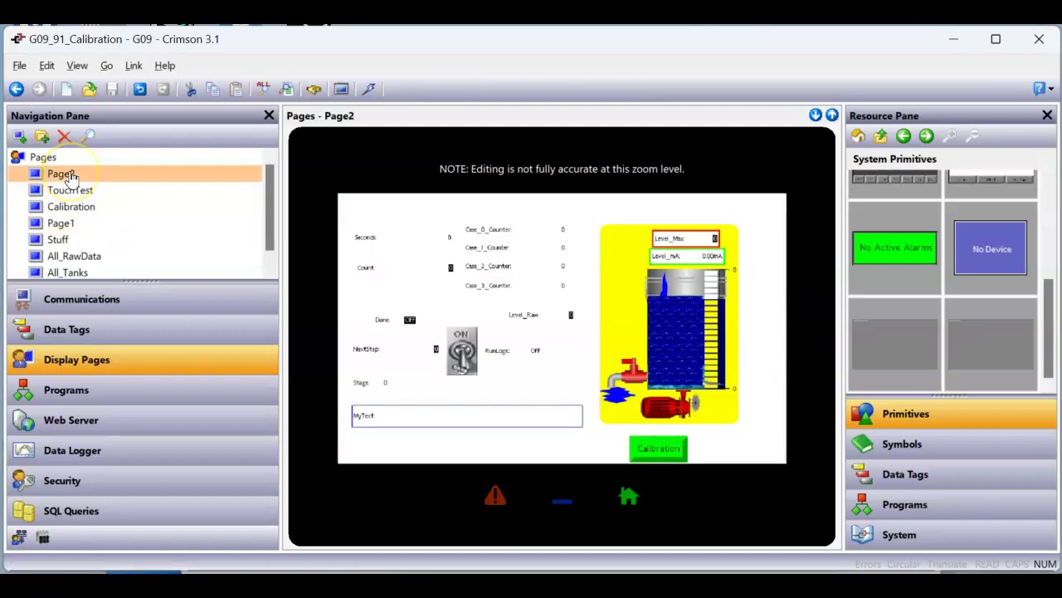
left_click(860, 136)
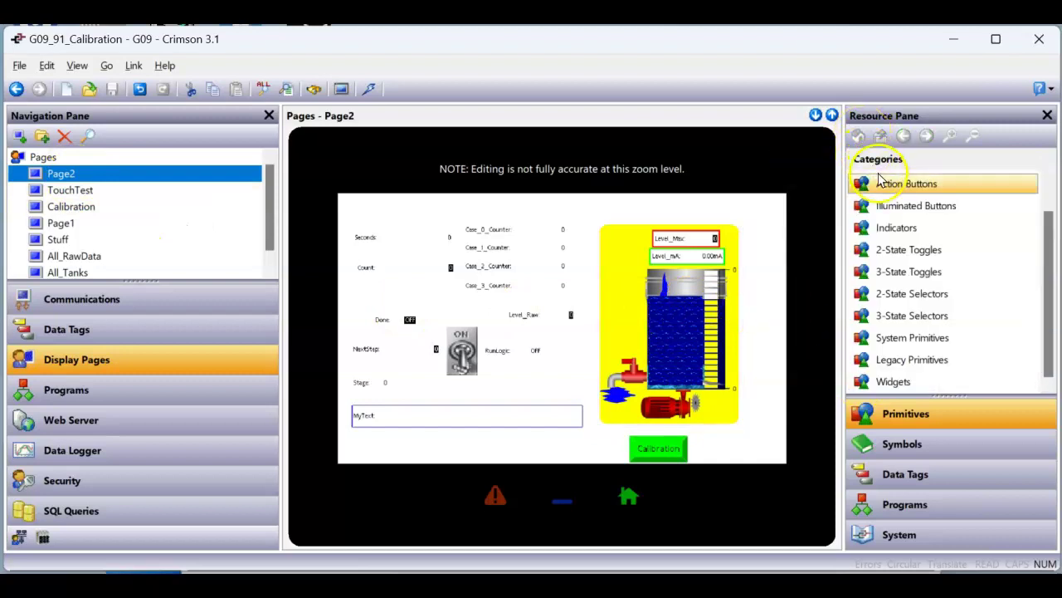
scroll(882, 179, "up", 1)
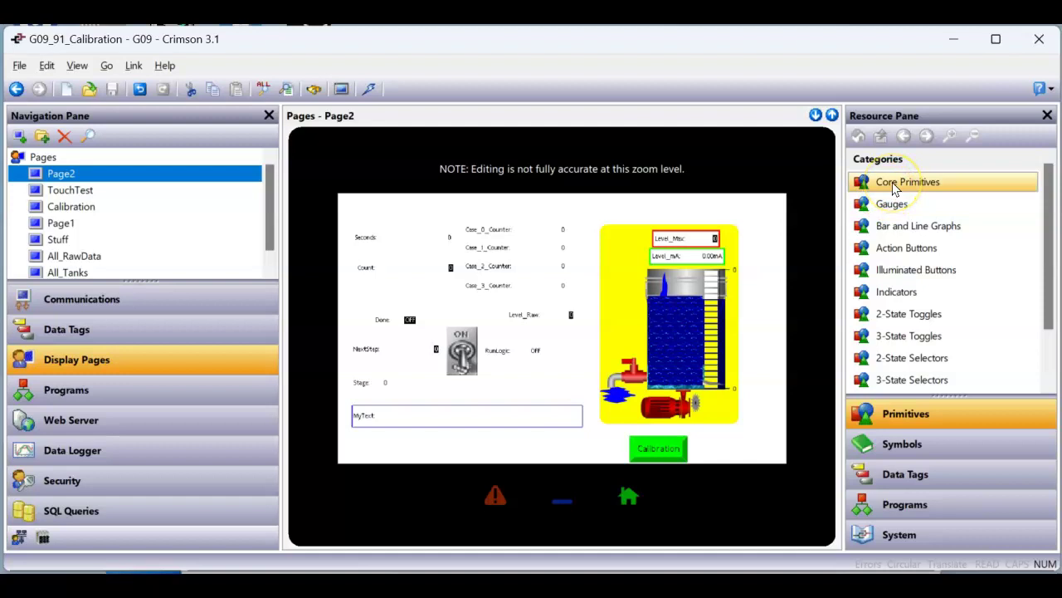
left_click(895, 189)
scroll(988, 298, "down", 6)
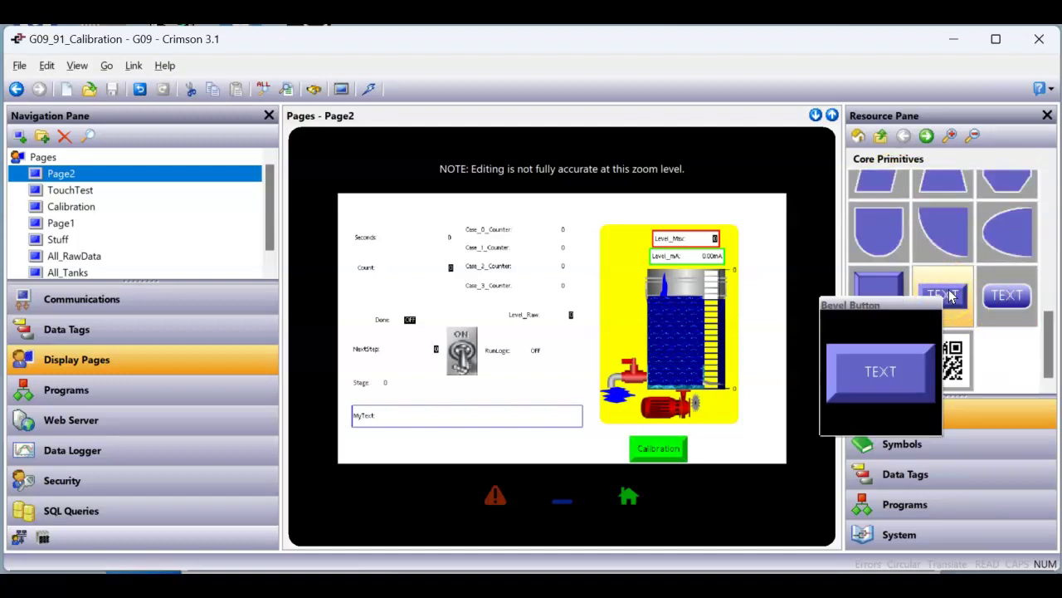
left_click(951, 296)
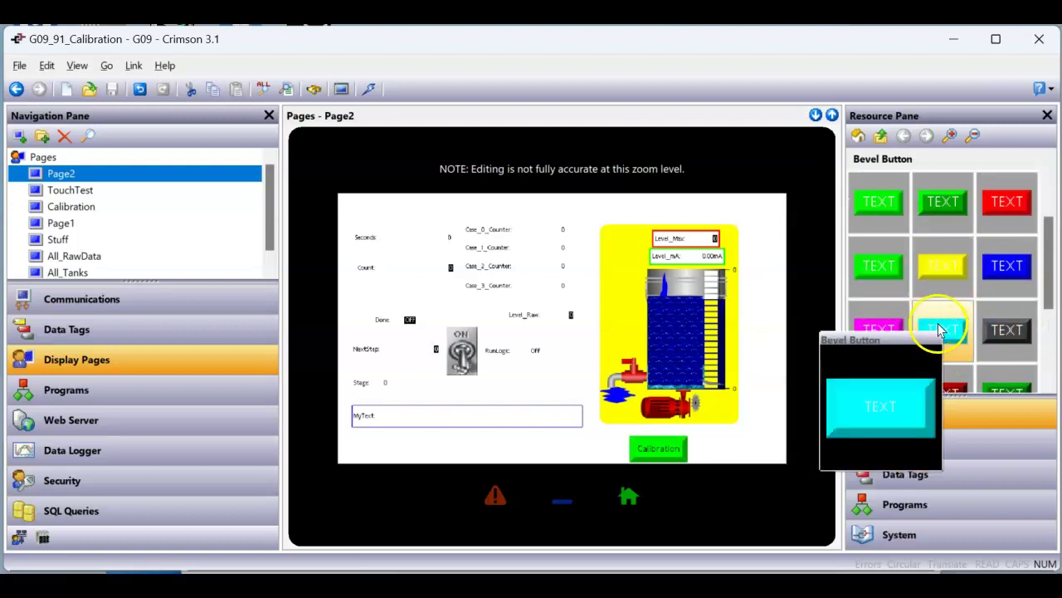
left_click_drag(943, 330, 723, 453)
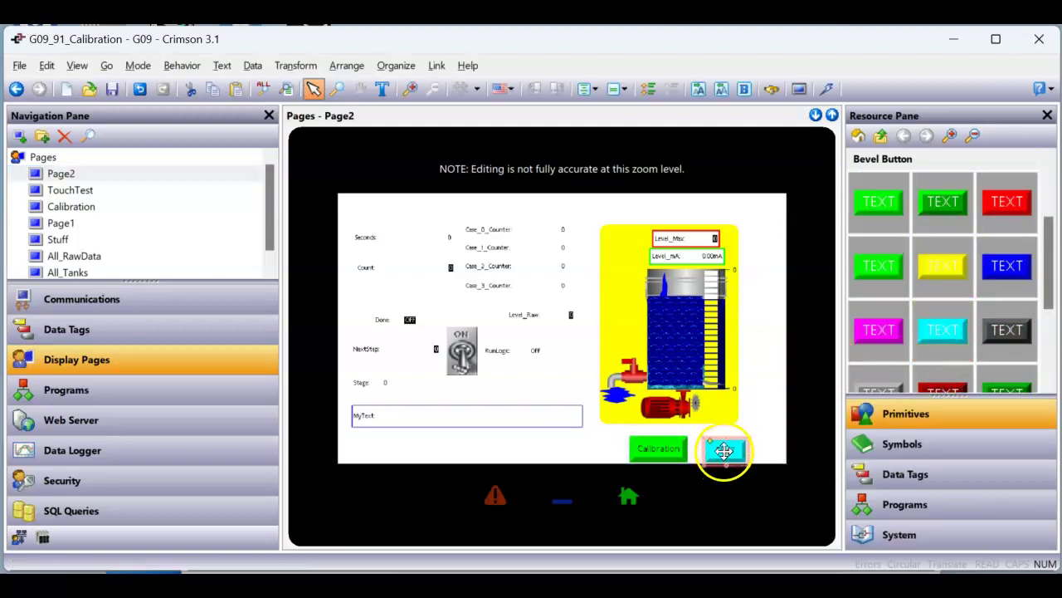
Step: Set the new cyan button's text to TouchTester
right_click(724, 455)
left_click(765, 437)
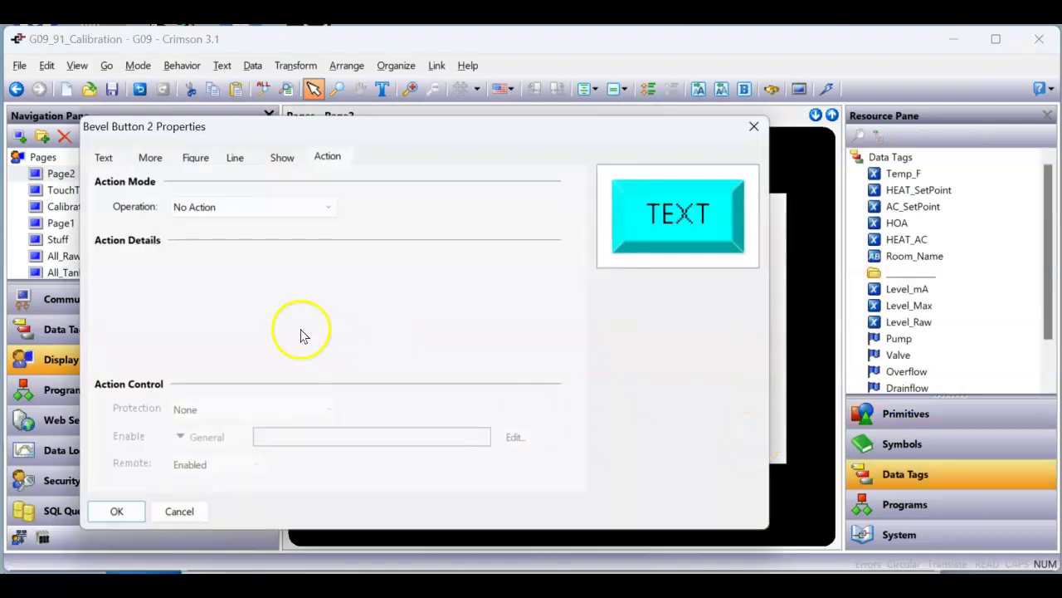
left_click(104, 157)
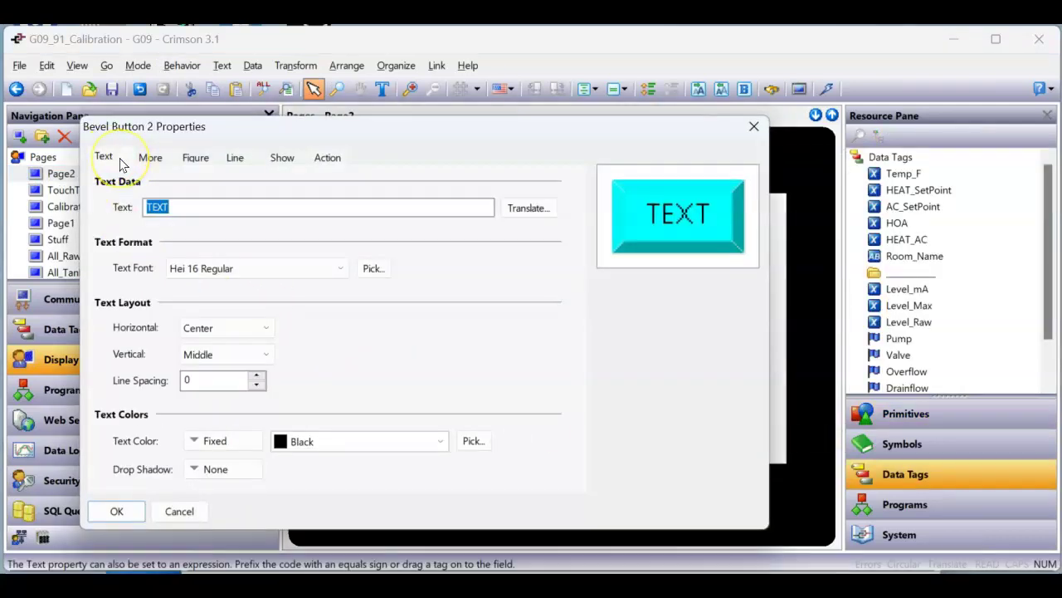
type("Tester")
key("Return")
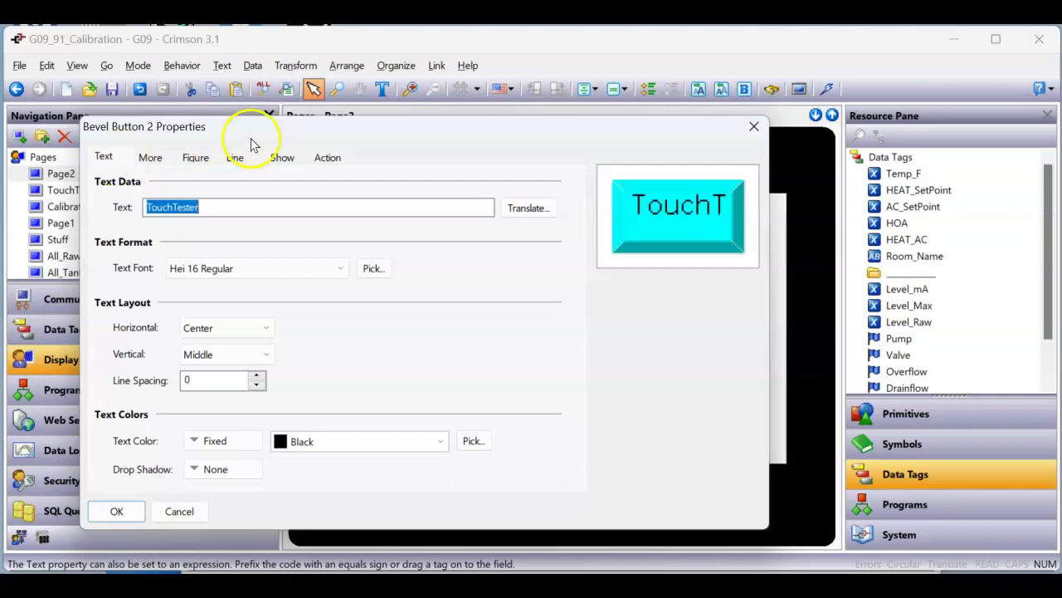
Step: Give the TouchTester button a Goto Page action with TouchTest as the target page, and accept its properties
left_click(329, 160)
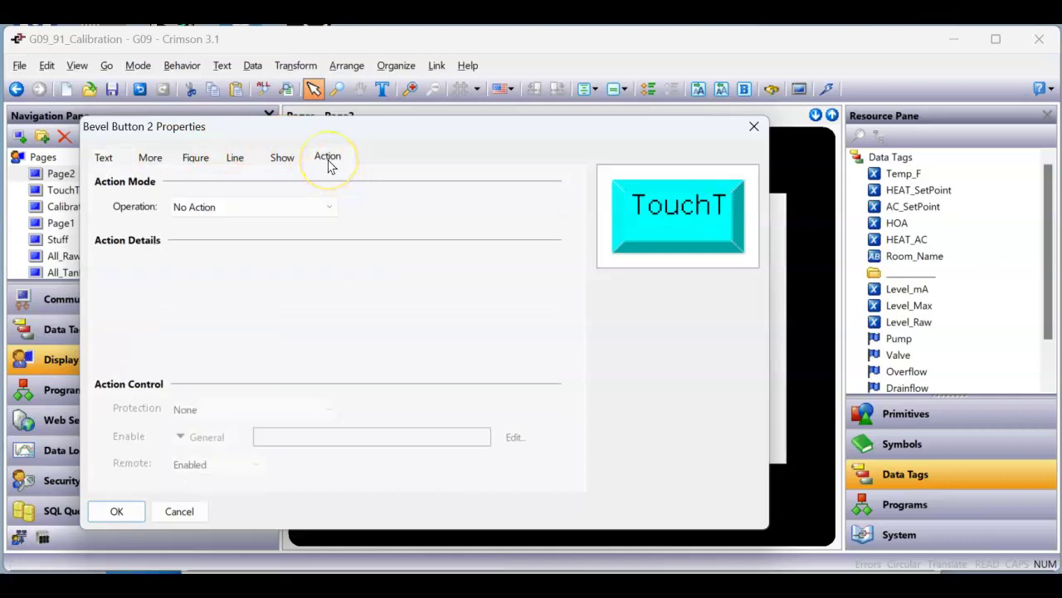
left_click(308, 208)
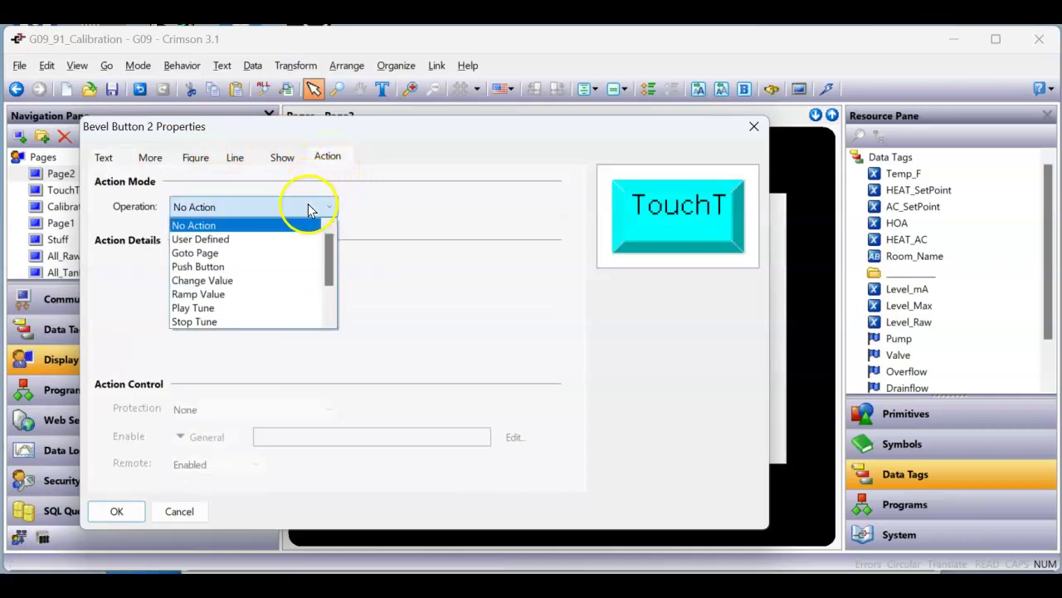
left_click(261, 253)
left_click(274, 266)
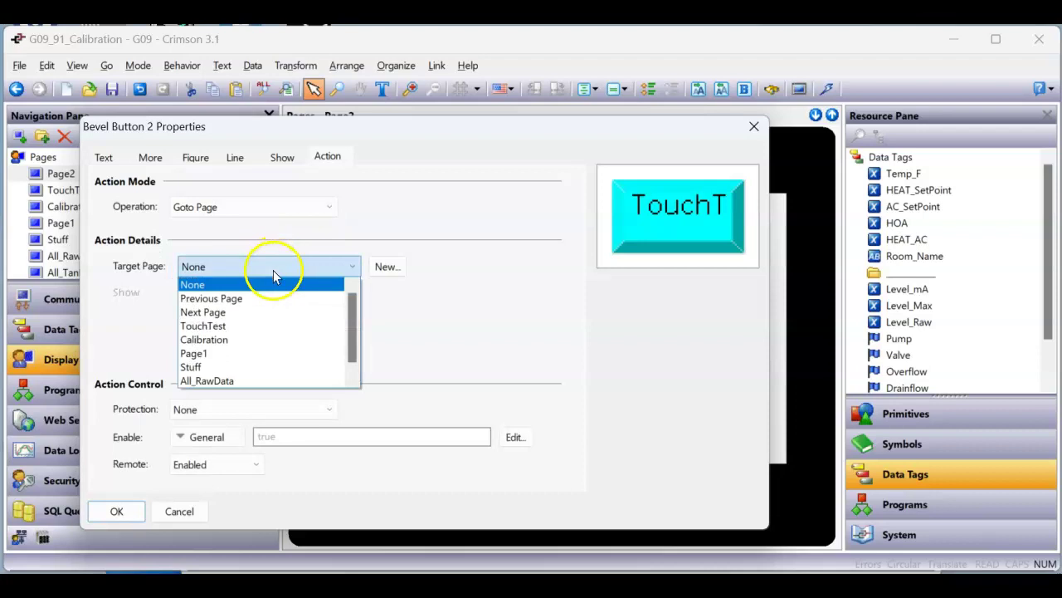
left_click(225, 327)
left_click(114, 513)
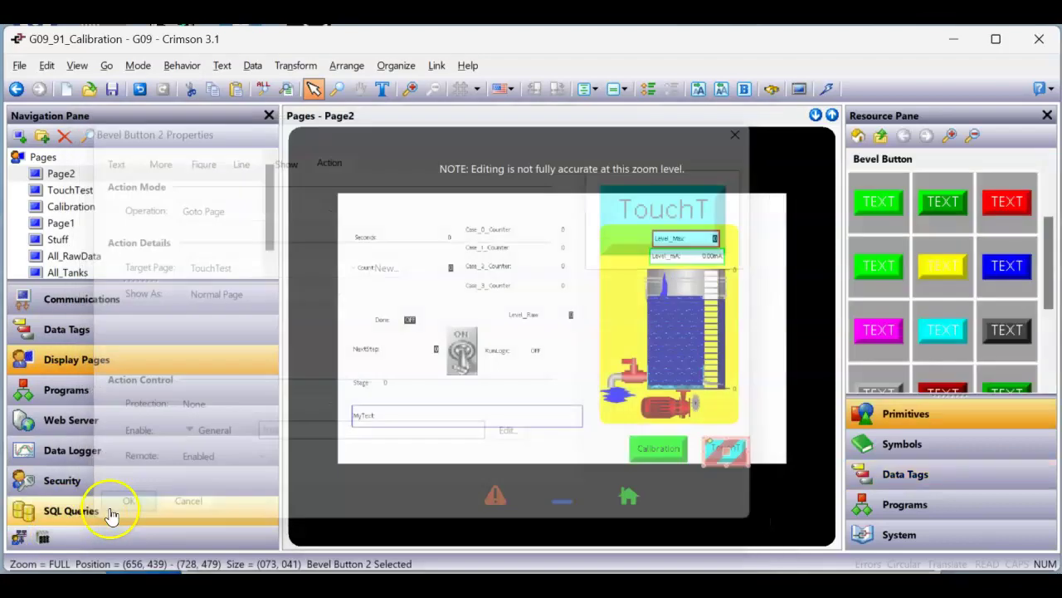
Step: Enlarge the TouchTester button to about 105 by 56 so its whole label fits, and move it clear of the Calibration button
scroll(750, 436, "up", 1)
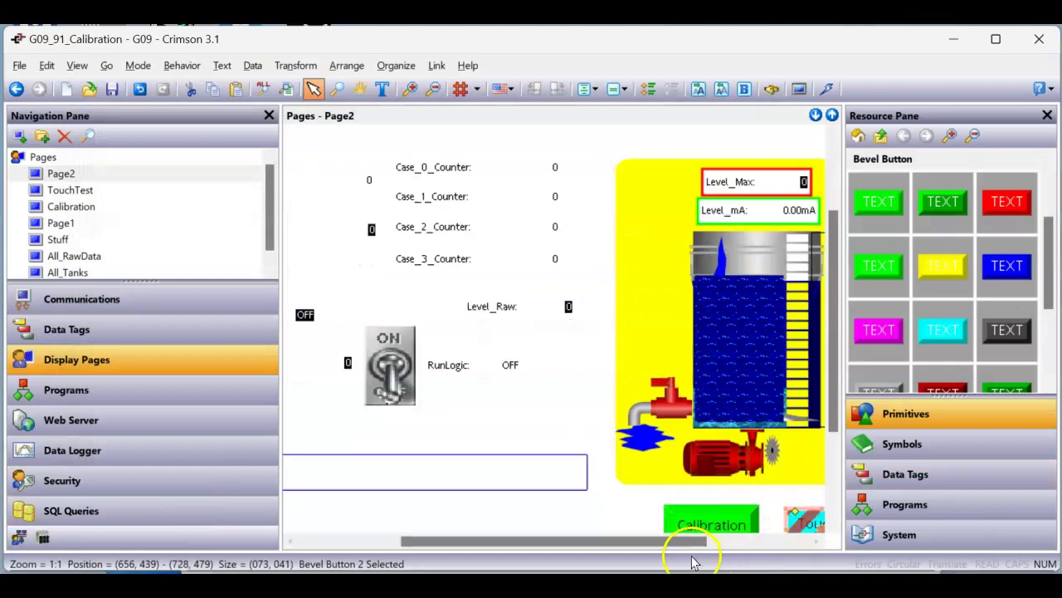
left_click_drag(678, 543, 739, 541)
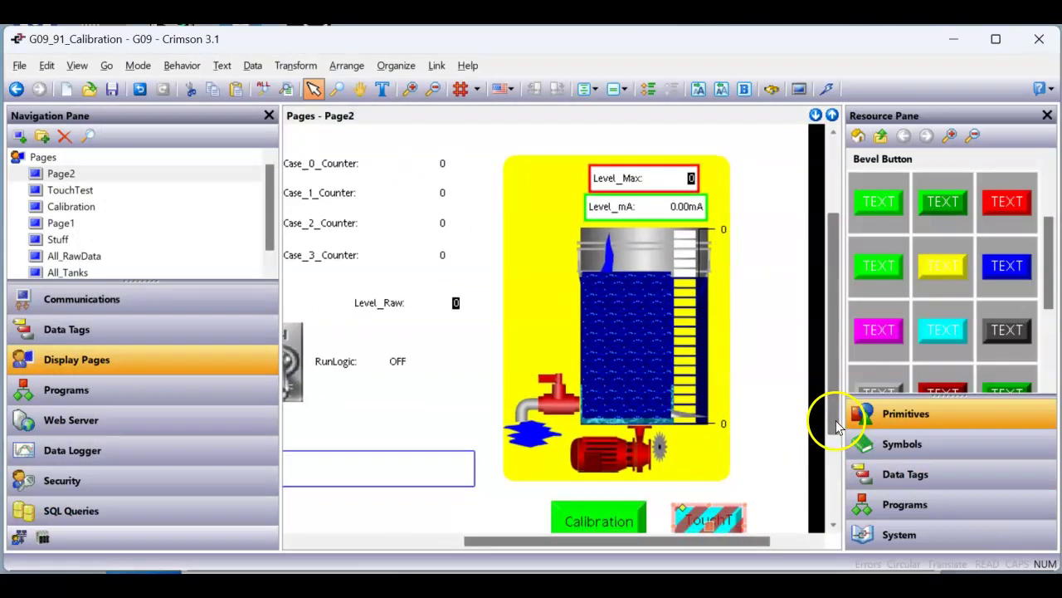
left_click_drag(836, 420, 706, 472)
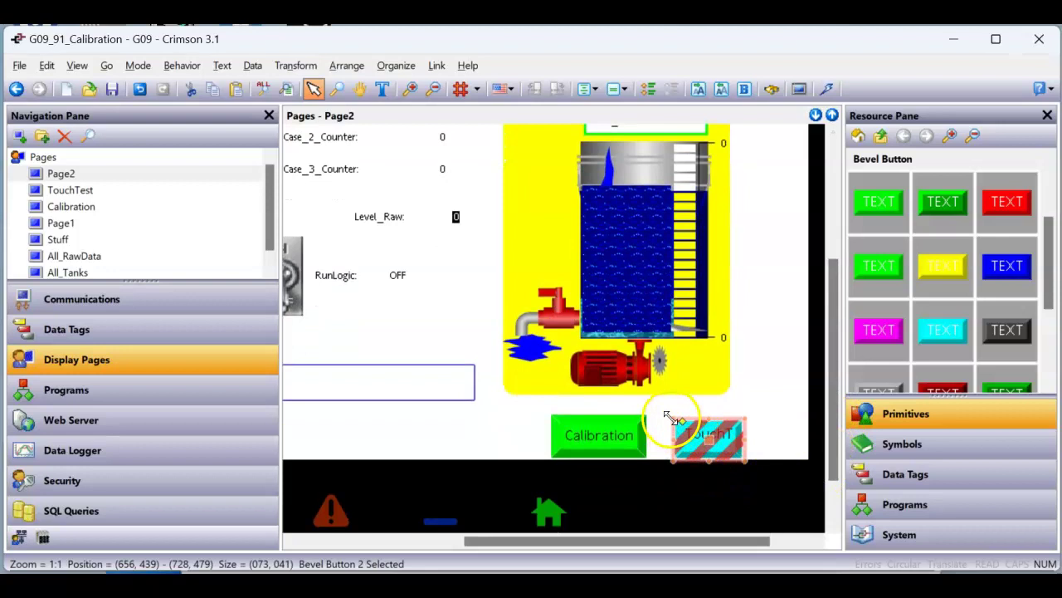
mouse_move(671, 414)
left_mouse_down()
mouse_move(633, 409)
mouse_move(654, 410)
left_mouse_up()
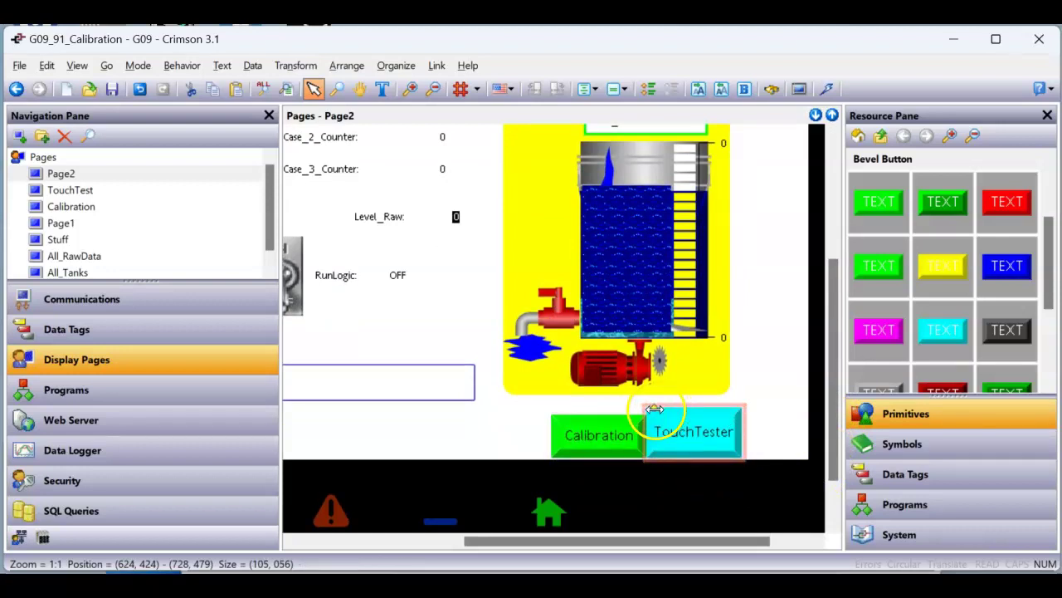
double_click(670, 426)
key("Escape")
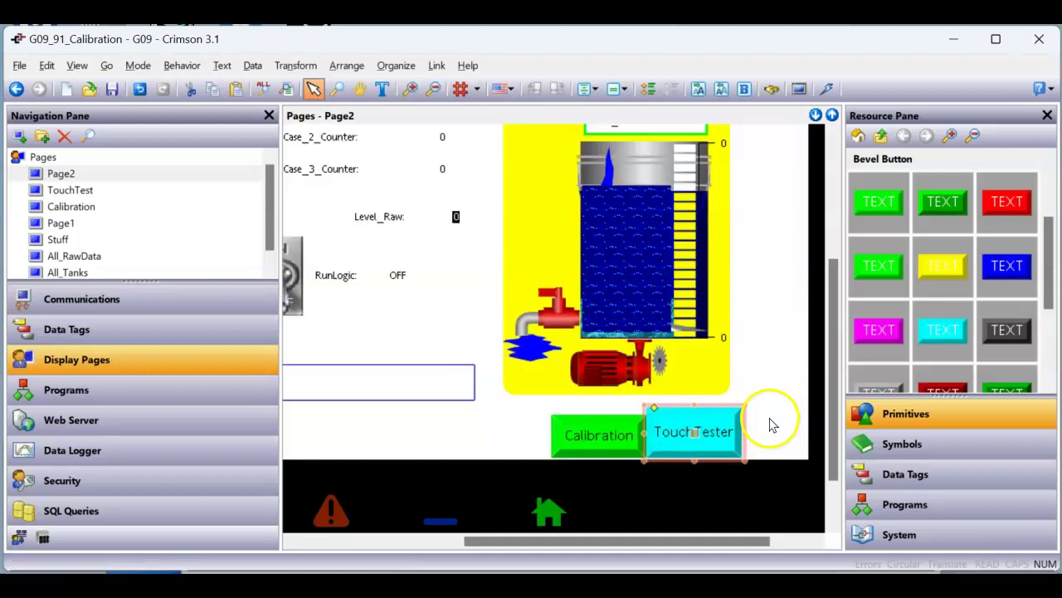
left_click_drag(688, 434, 709, 431)
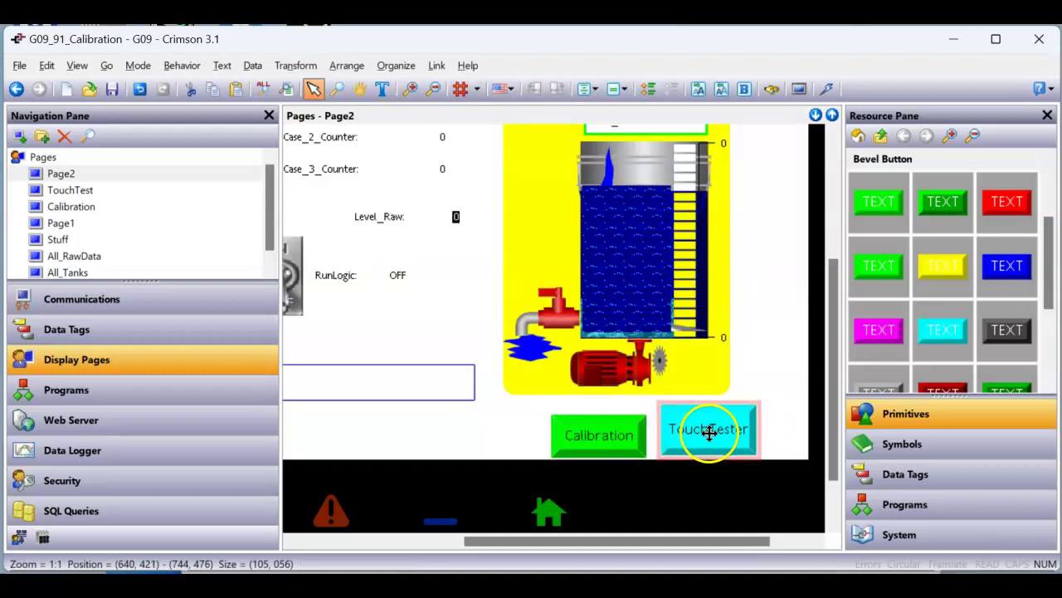
Step: Move the Calibration button slightly up and away from the TouchTester button, and deselect it
left_click(612, 445)
left_click_drag(603, 440, 591, 428)
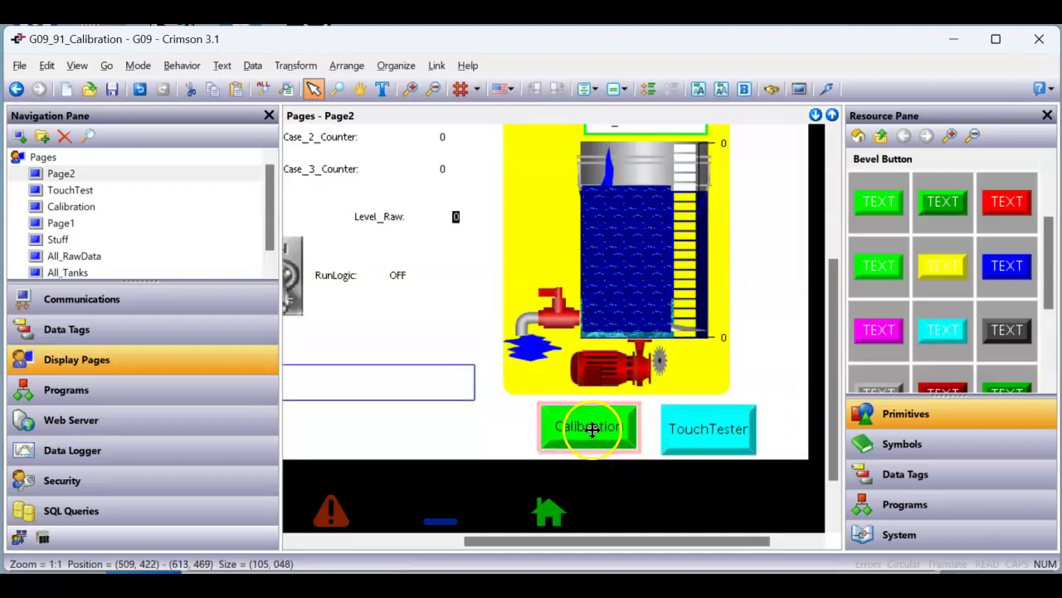
left_click(498, 429)
Step: Save the database and download it to the device
left_click(112, 89)
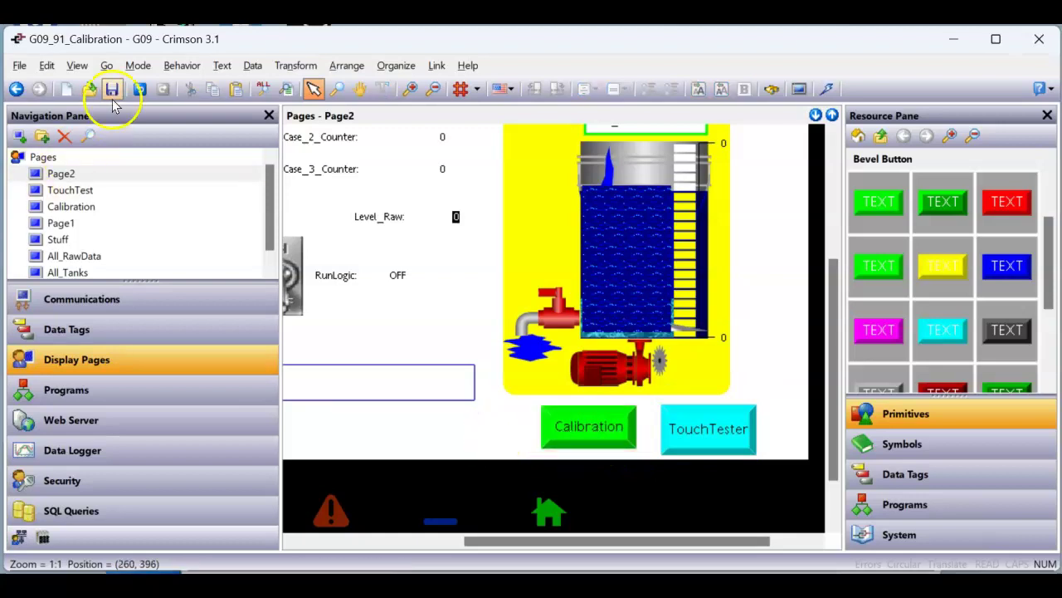
left_click(826, 89)
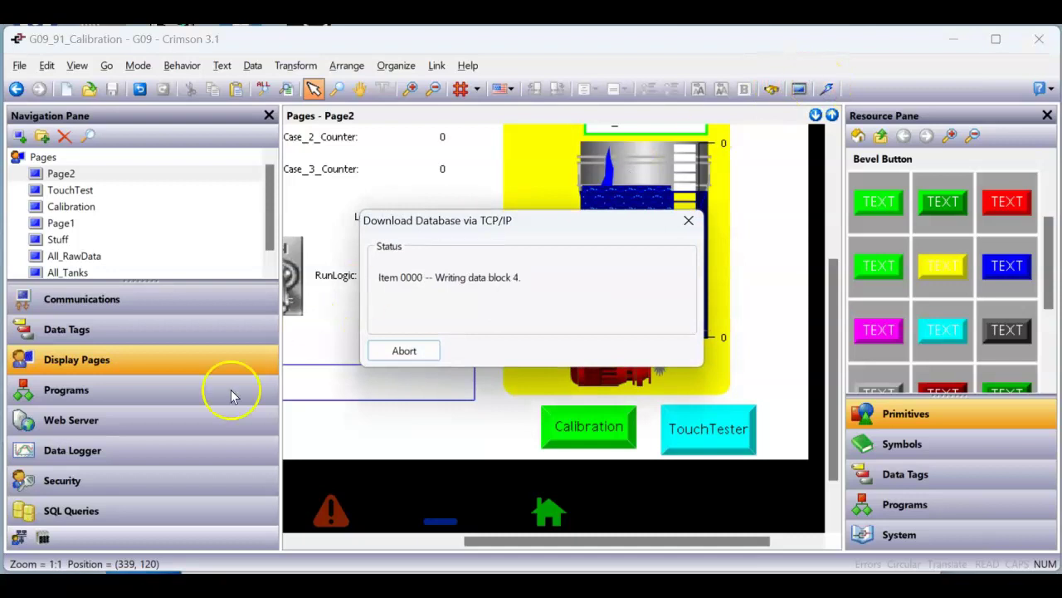
left_click(501, 335)
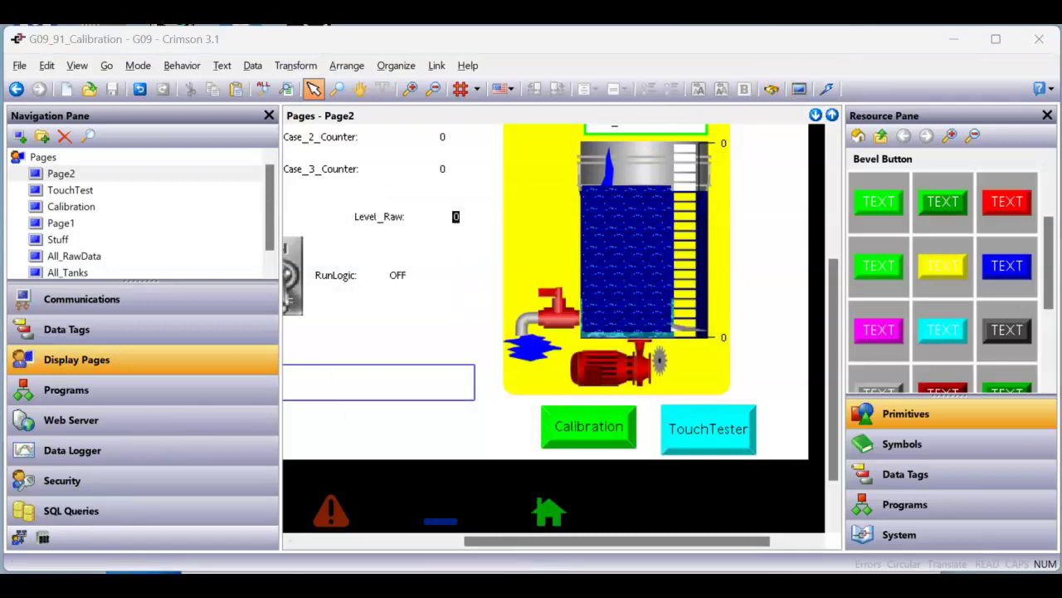
Step: Switch to the device's remote view in the browser and open the touch test page with the TouchTester button
key("alt+Tab")
left_click(594, 447)
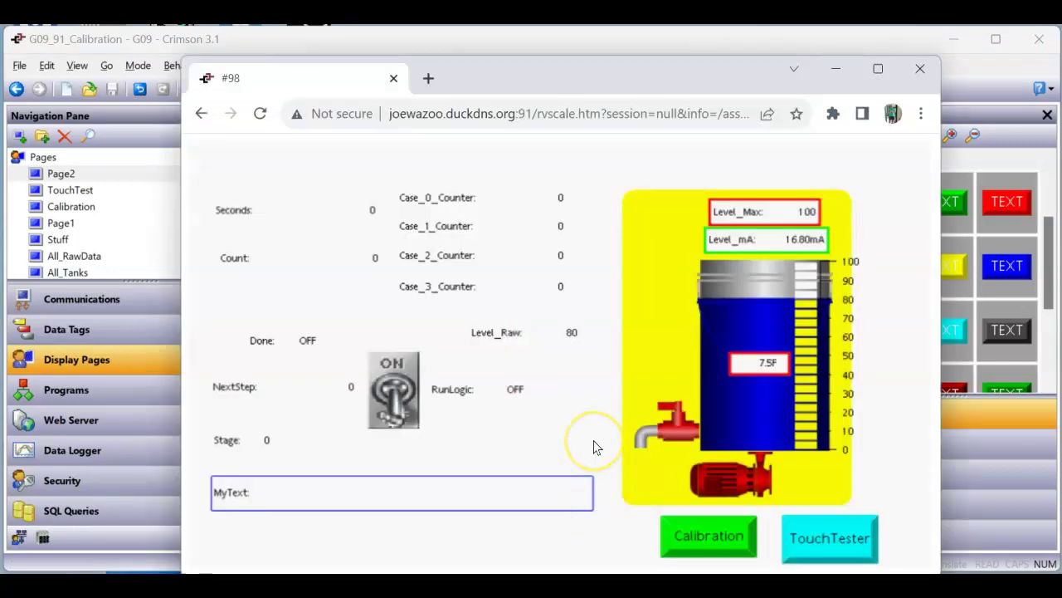
left_click(845, 541)
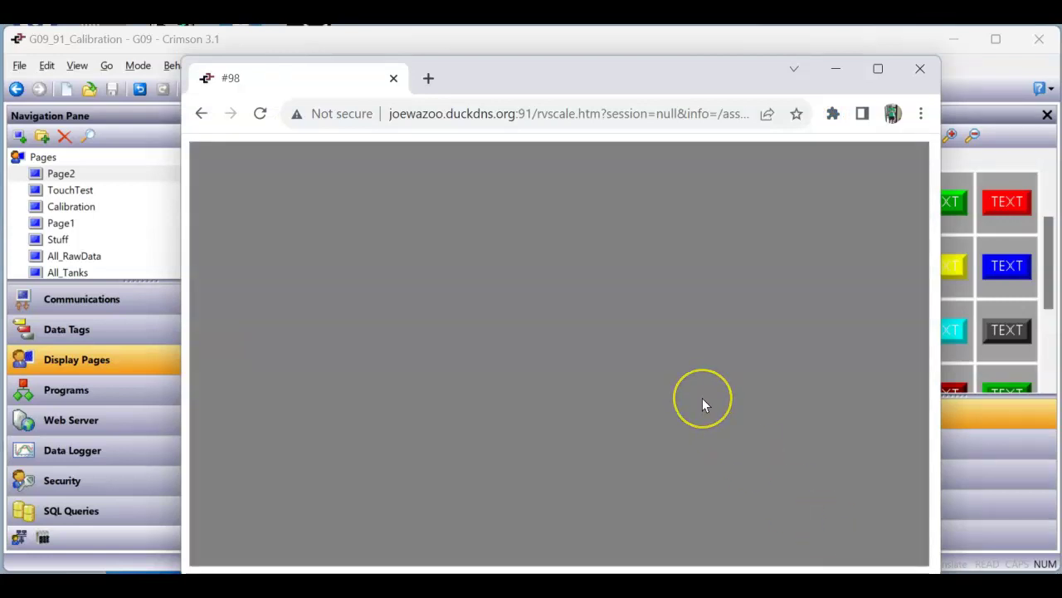
Step: Try out the Touch Tester by touching and swiping at many spots across the whole page
left_click(423, 247)
left_click_drag(704, 232, 753, 266)
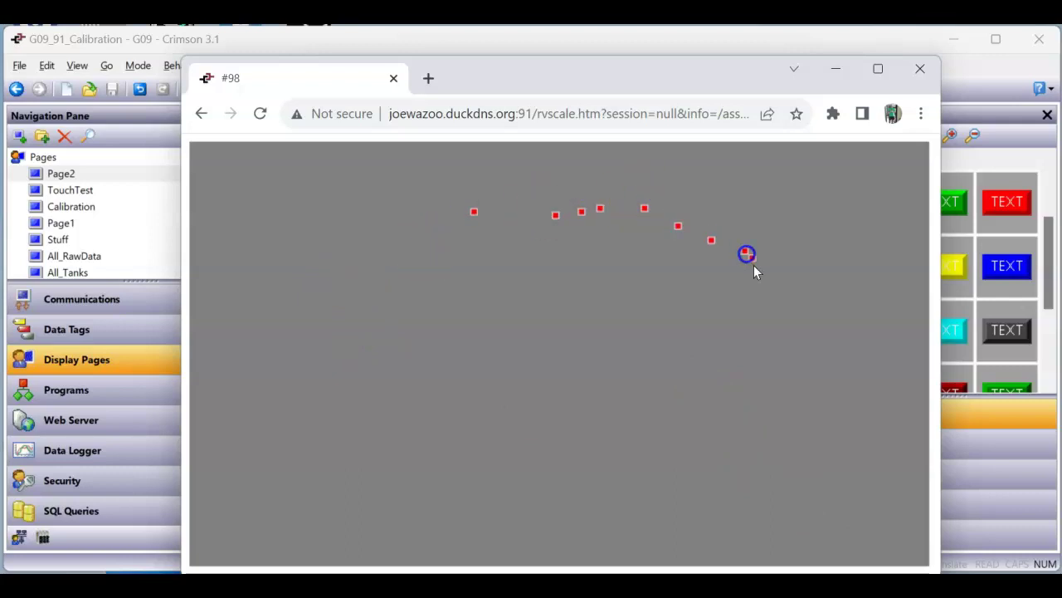
mouse_move(719, 315)
left_mouse_down()
mouse_move(372, 451)
mouse_move(304, 451)
mouse_move(307, 356)
left_mouse_up()
mouse_move(269, 265)
left_mouse_down()
mouse_move(268, 176)
mouse_move(240, 176)
mouse_move(262, 200)
mouse_move(329, 192)
mouse_move(325, 166)
left_mouse_up()
mouse_move(253, 245)
left_mouse_down()
mouse_move(290, 274)
mouse_move(314, 221)
left_mouse_up()
mouse_move(345, 260)
left_mouse_down()
mouse_move(251, 183)
mouse_move(265, 319)
mouse_move(336, 280)
left_mouse_up()
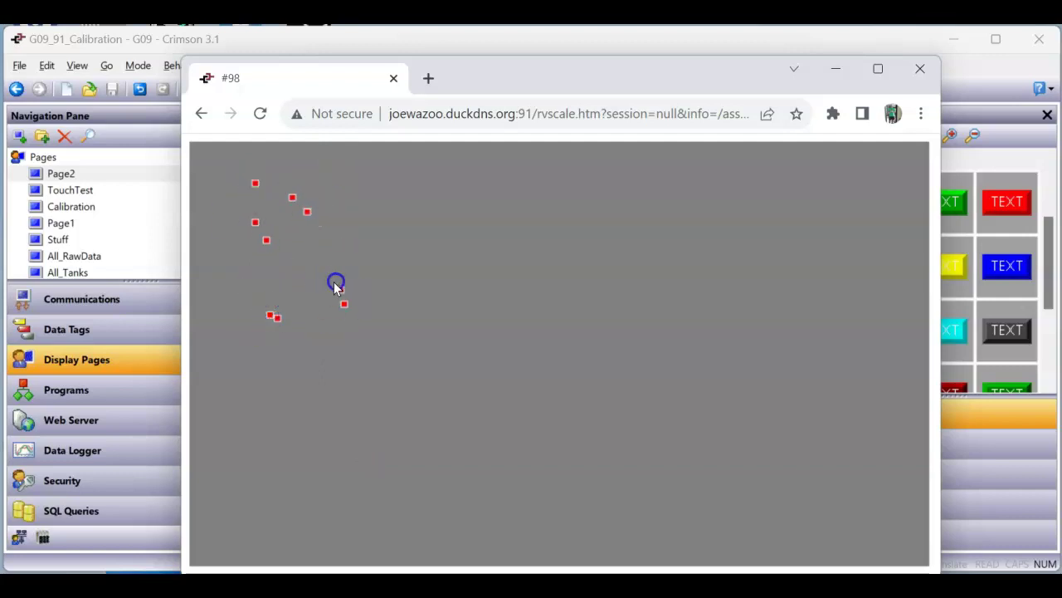
left_click(495, 283)
left_click(611, 358)
left_click_drag(612, 358, 839, 261)
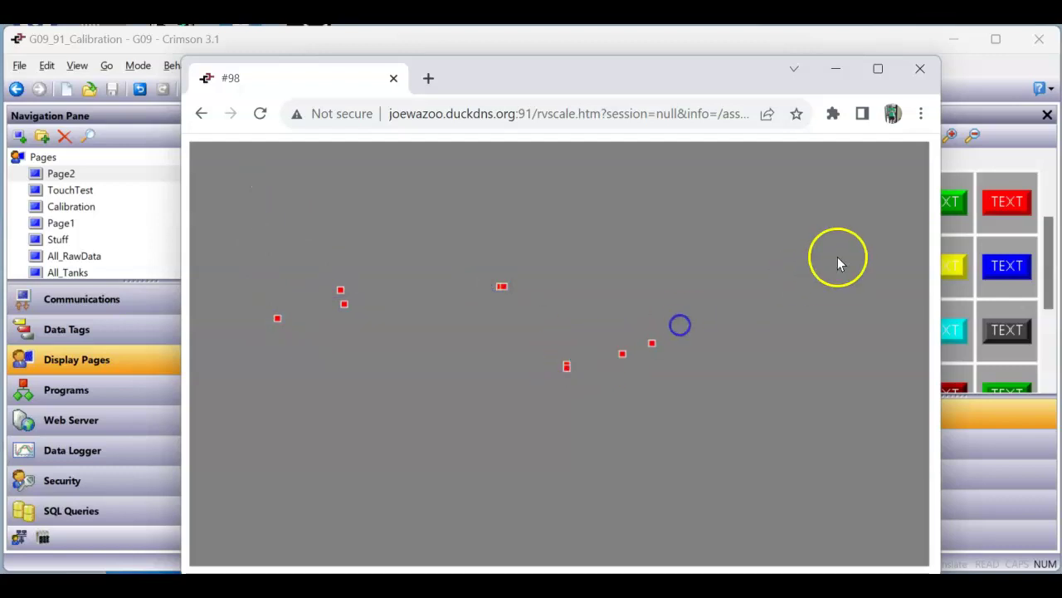
left_click_drag(887, 204, 893, 315)
left_click_drag(869, 430, 874, 451)
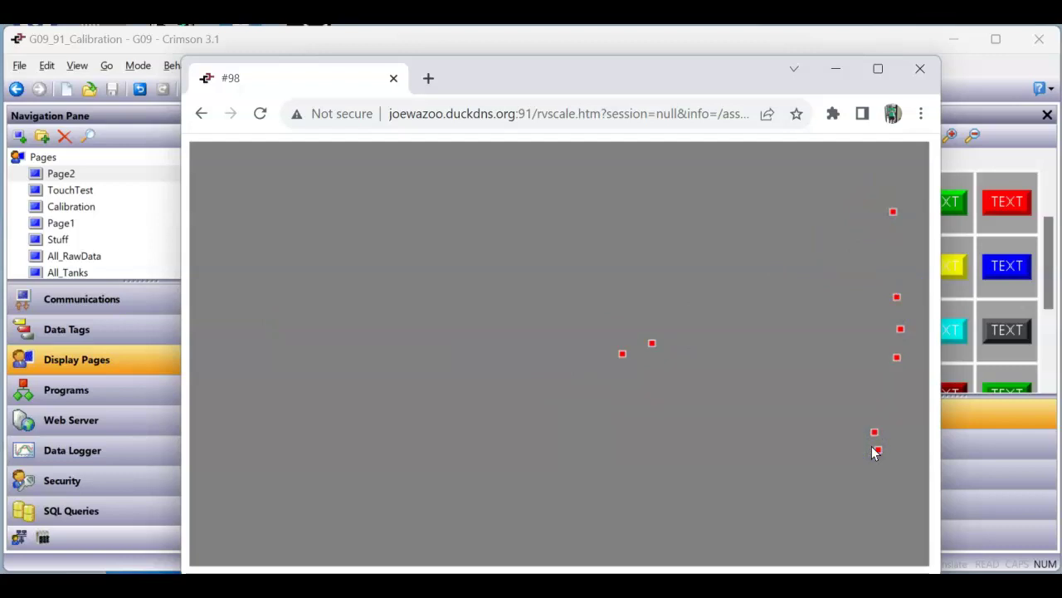
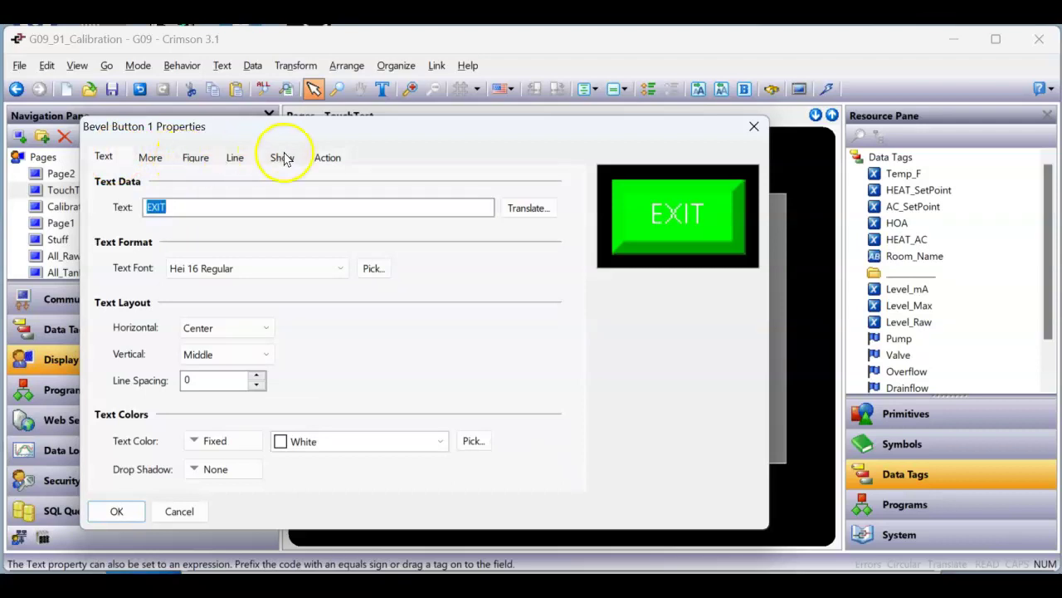
Step: Set the EXIT button's text color to black and its action operation to Goto Page
left_click(332, 441)
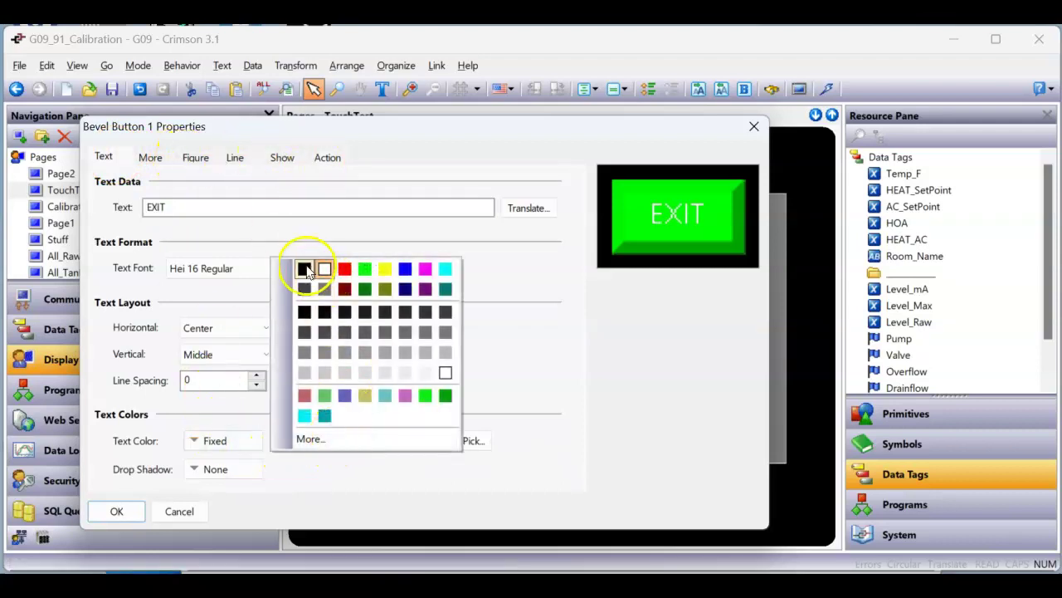
left_click(304, 268)
left_click(332, 160)
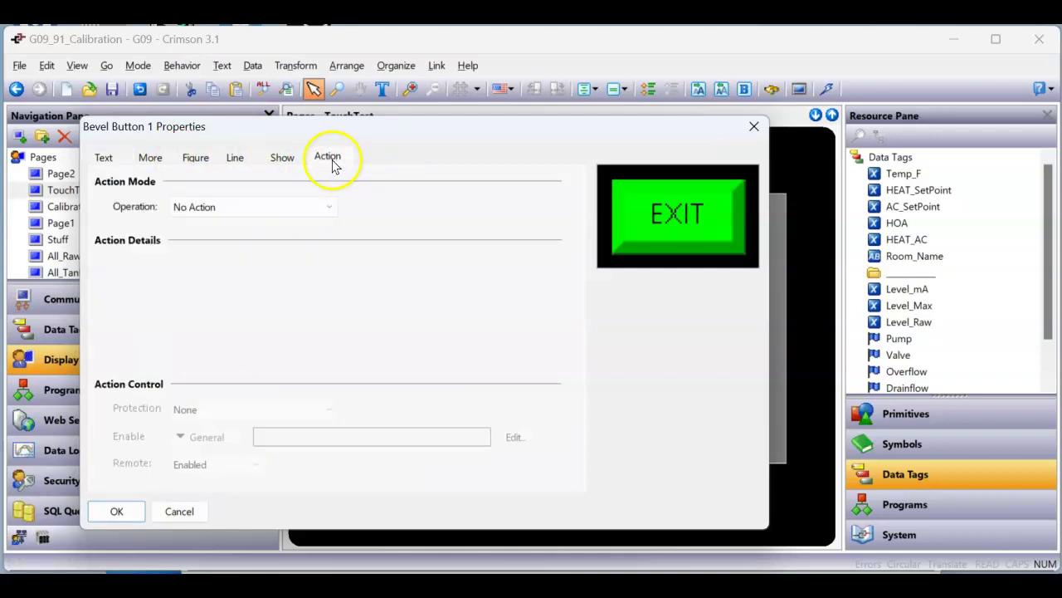
left_click(280, 208)
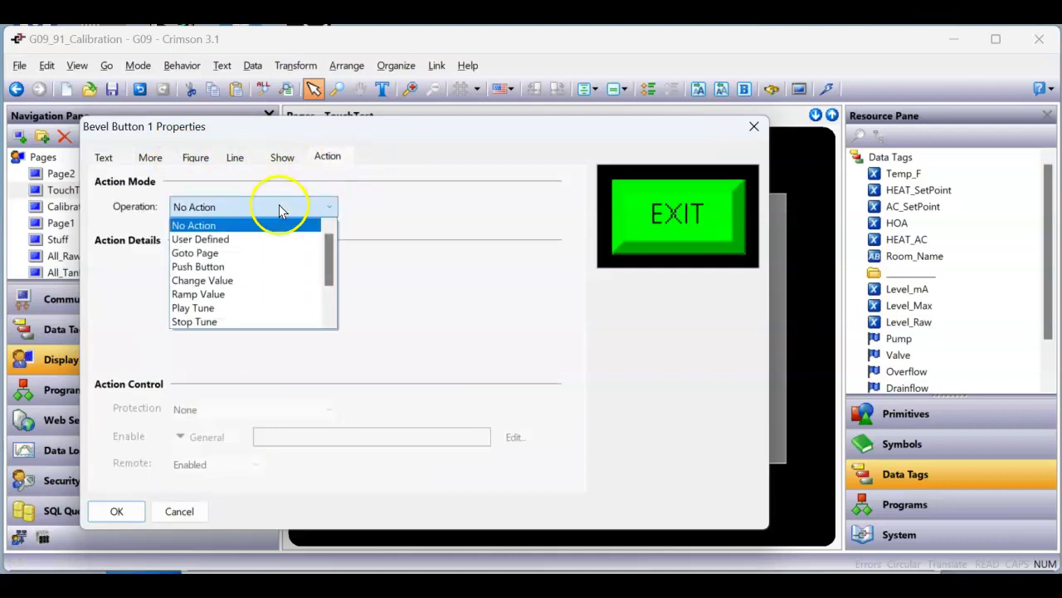
left_click(233, 252)
Step: Choose Page2 as the EXIT button's target page and accept the button's properties
left_click(249, 269)
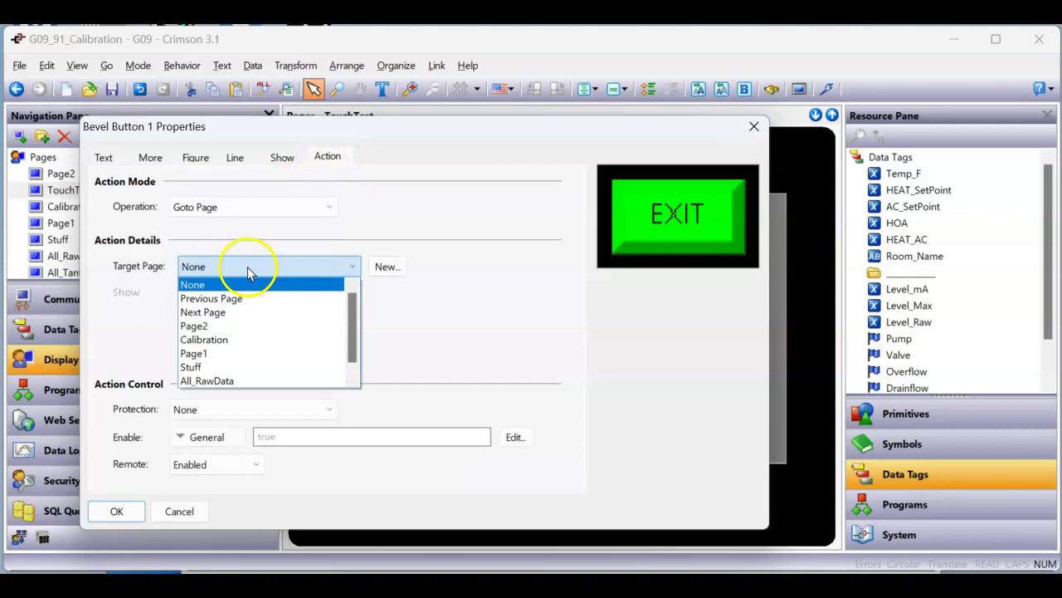
left_click(253, 124)
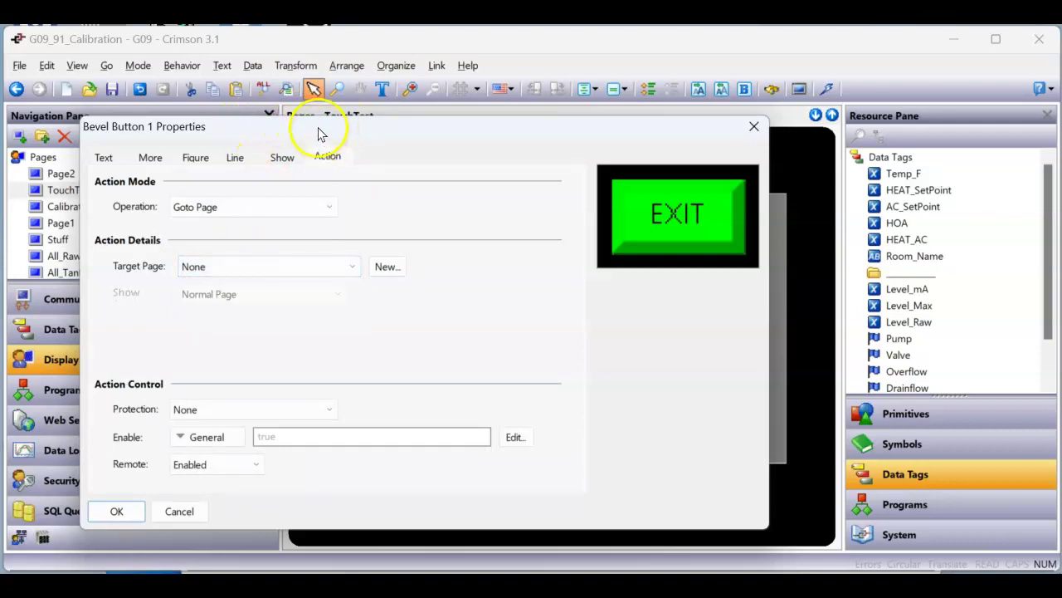
left_click_drag(320, 135, 408, 135)
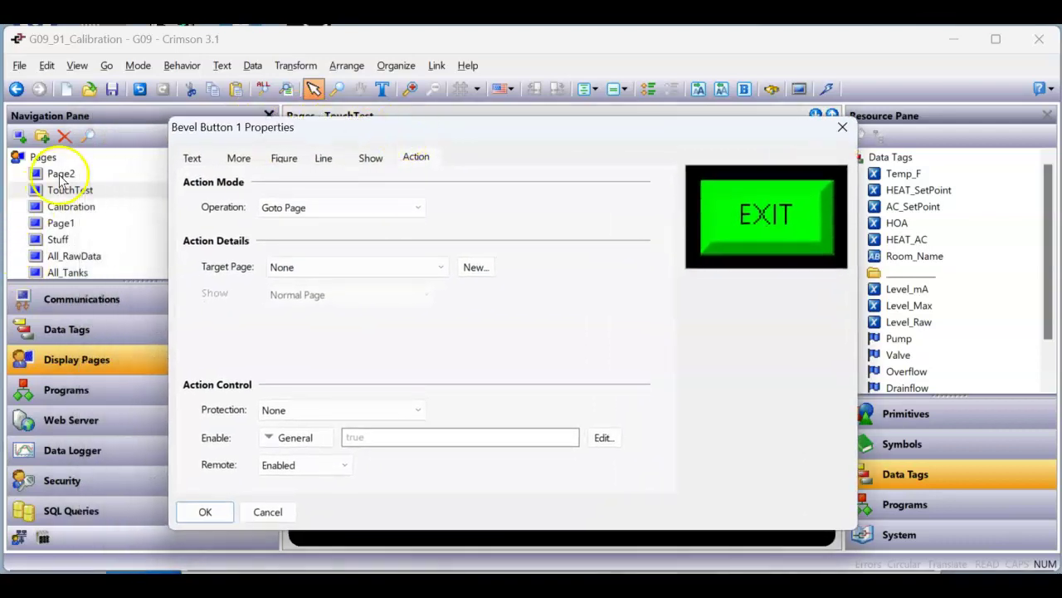
left_click(332, 267)
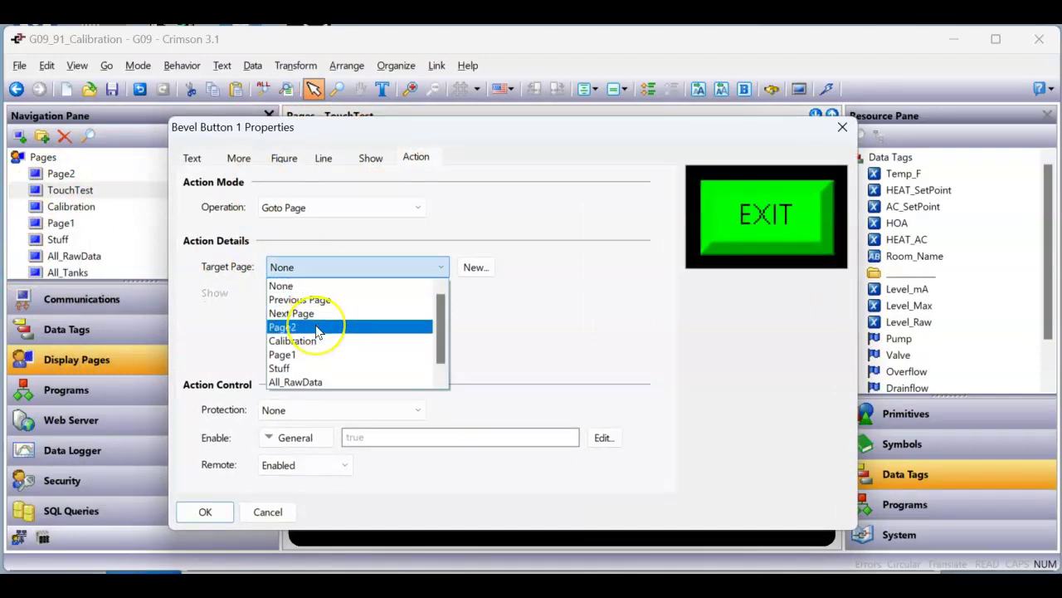
left_click(320, 329)
left_click(309, 222)
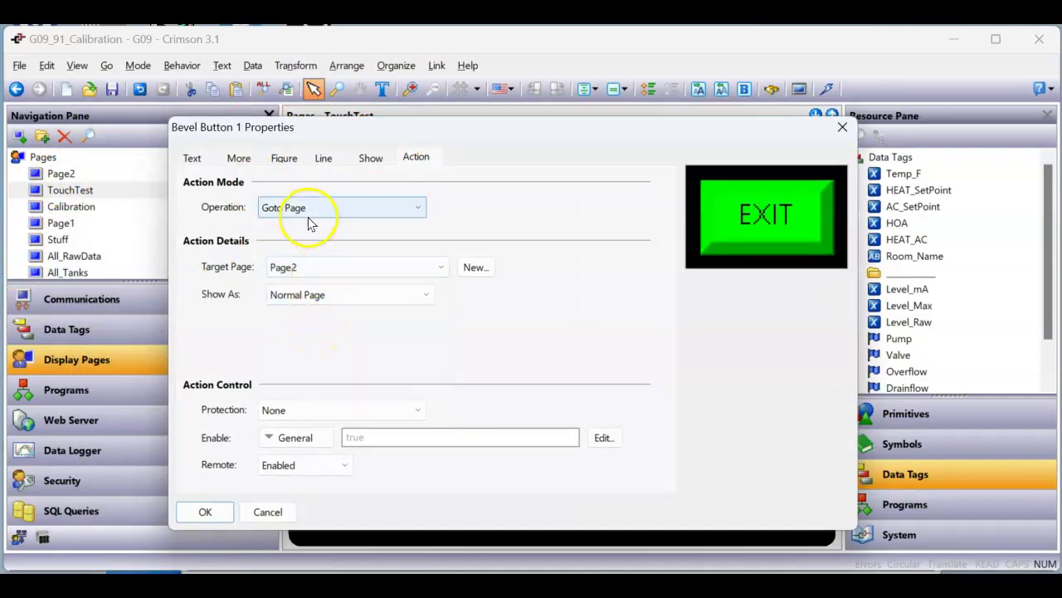
left_click(294, 270)
left_click(294, 222)
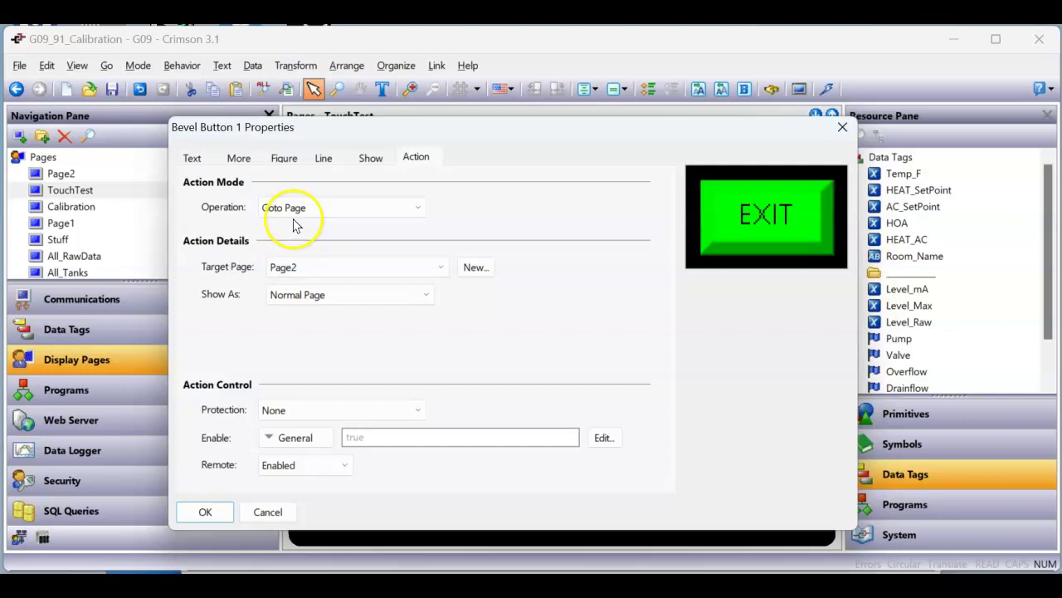
left_click(276, 283)
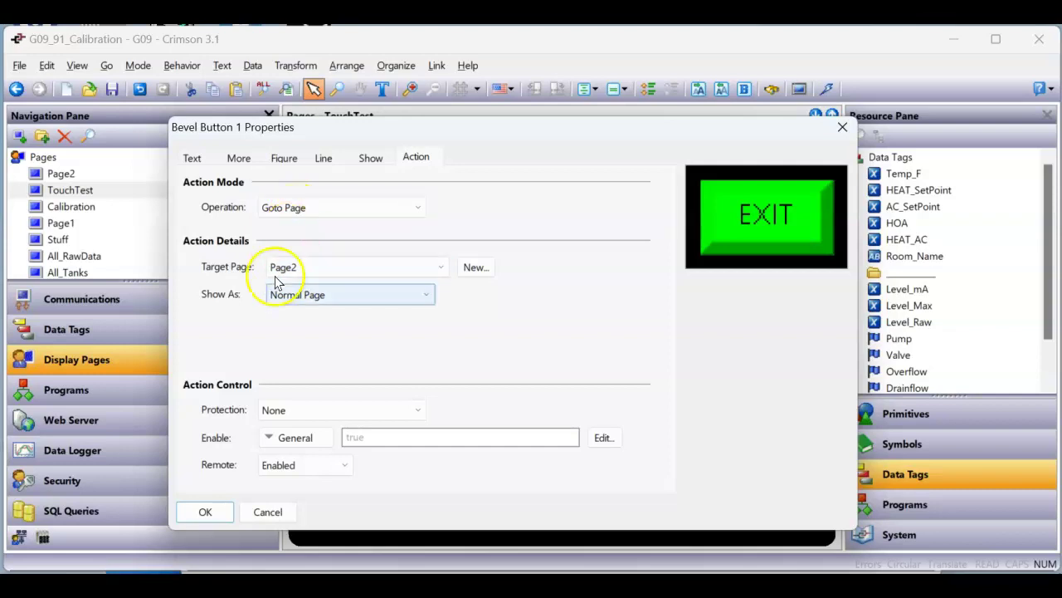
left_click(205, 513)
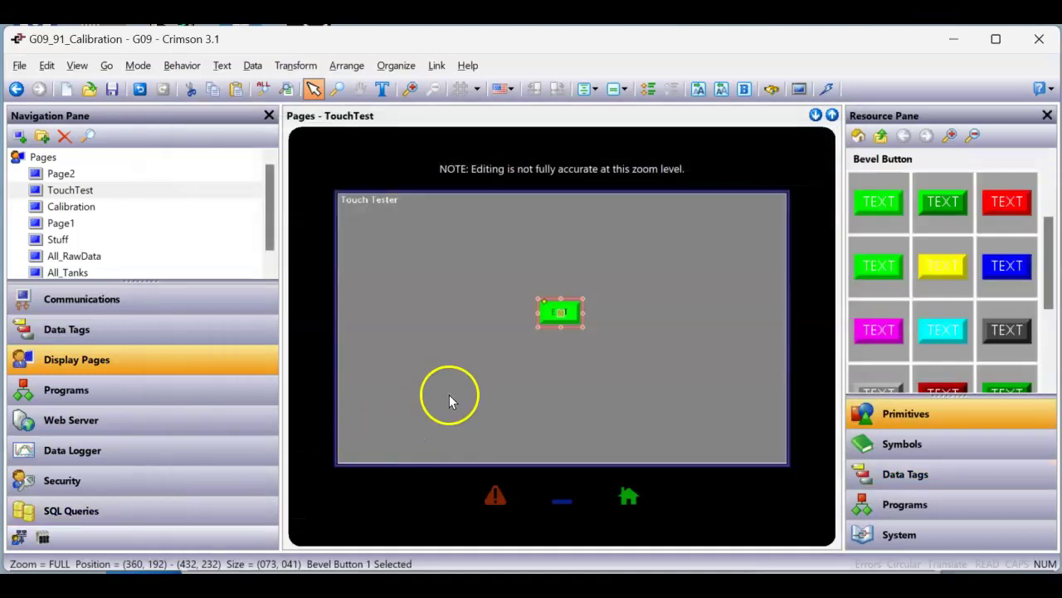
Step: Save the database with the finished EXIT button and download it to the device
left_click(111, 89)
left_click(826, 89)
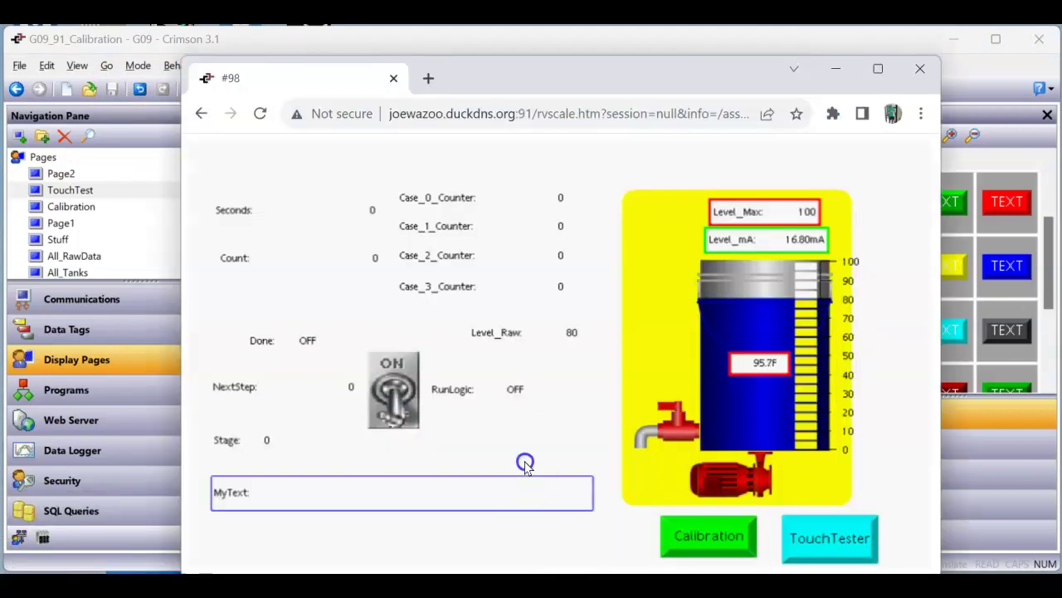
Step: Switch to the browser's remote view, open the touch tester, touch several spots, and return to Page2 with the EXIT button
left_click(794, 531)
left_click(727, 380)
mouse_move(752, 277)
left_mouse_down()
mouse_move(712, 222)
mouse_move(632, 212)
mouse_move(551, 214)
mouse_move(432, 245)
mouse_move(410, 263)
mouse_move(360, 374)
mouse_move(360, 437)
mouse_move(293, 512)
mouse_move(220, 526)
mouse_move(235, 439)
mouse_move(311, 467)
left_mouse_up()
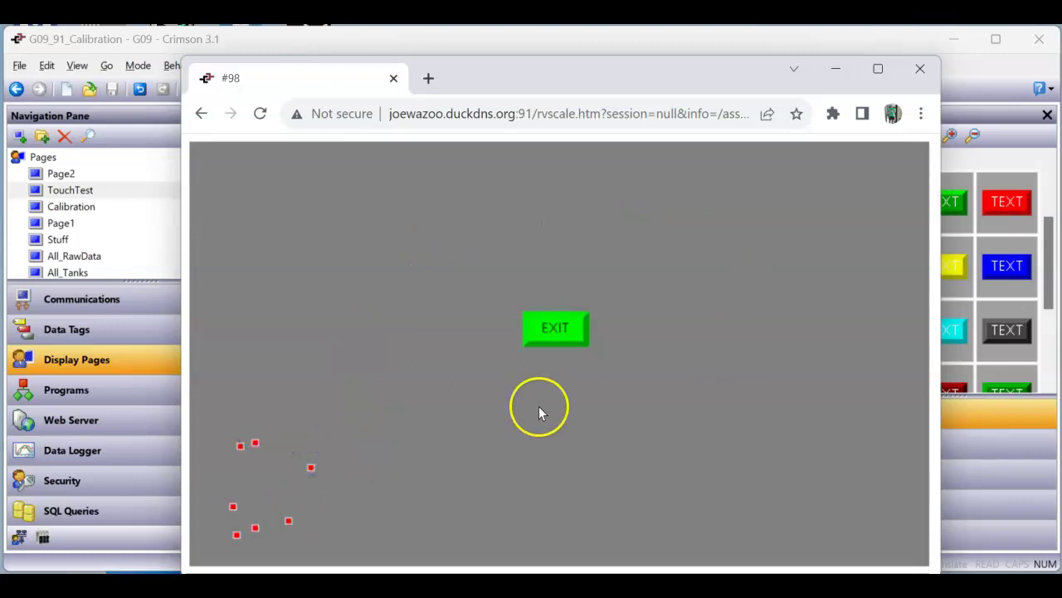
left_click(566, 326)
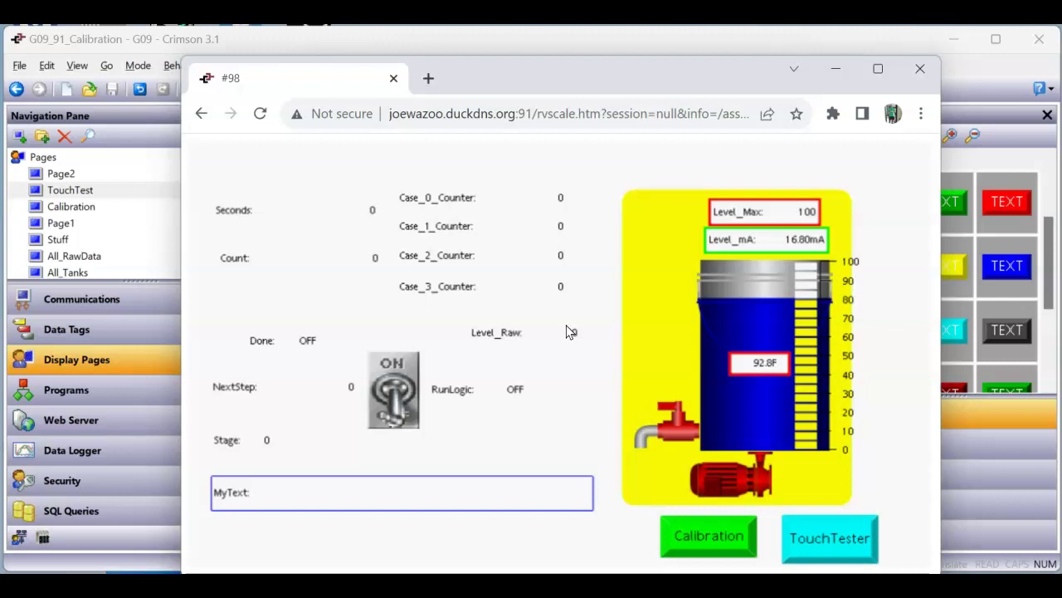
Step: Reopen the touch tester, touch a series of spots down the left side of the page, and exit to Page2
left_click(812, 538)
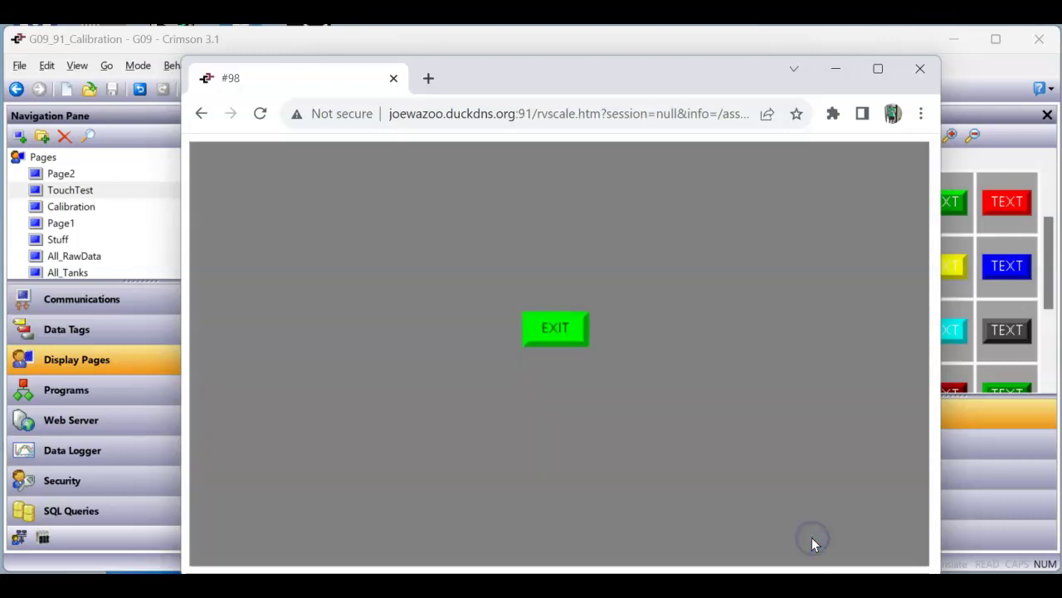
left_click(264, 228)
left_click(267, 182)
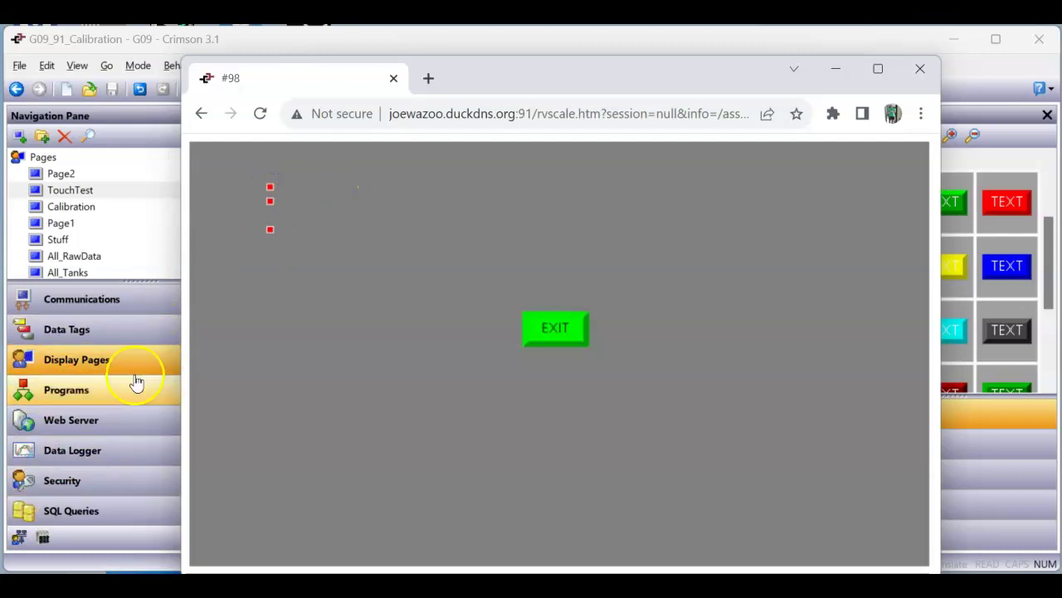
left_click(278, 251)
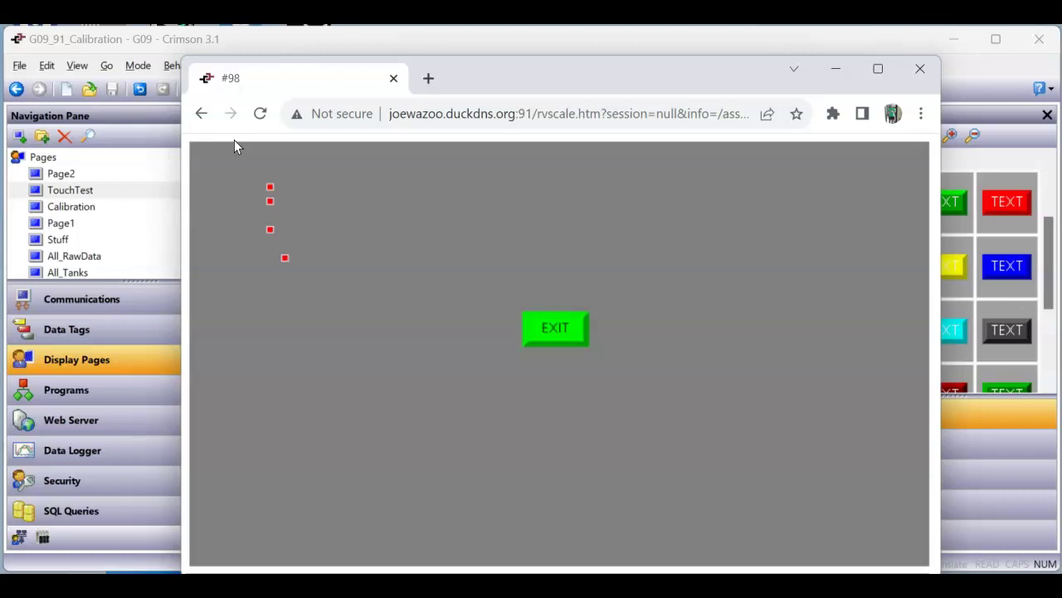
left_click(299, 279)
left_click(267, 335)
left_click(266, 407)
left_click(279, 464)
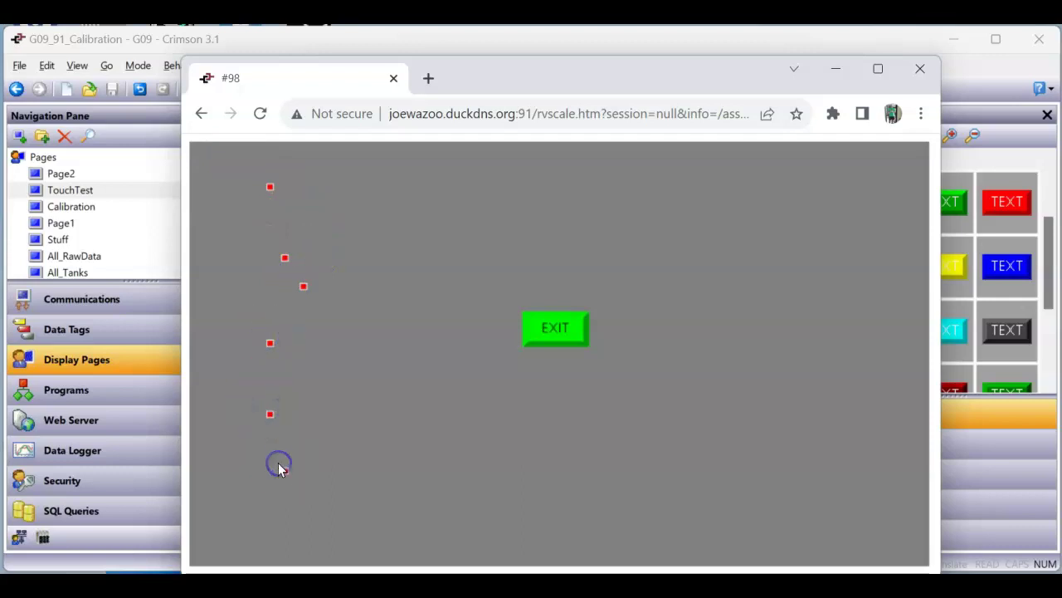
left_click(302, 452)
left_click(304, 410)
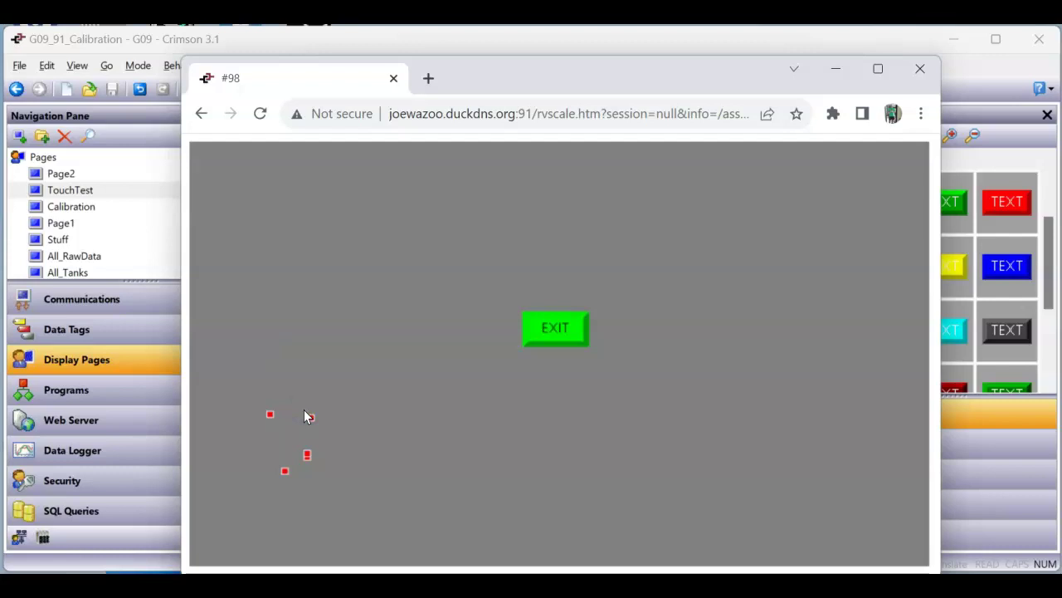
left_click(332, 268)
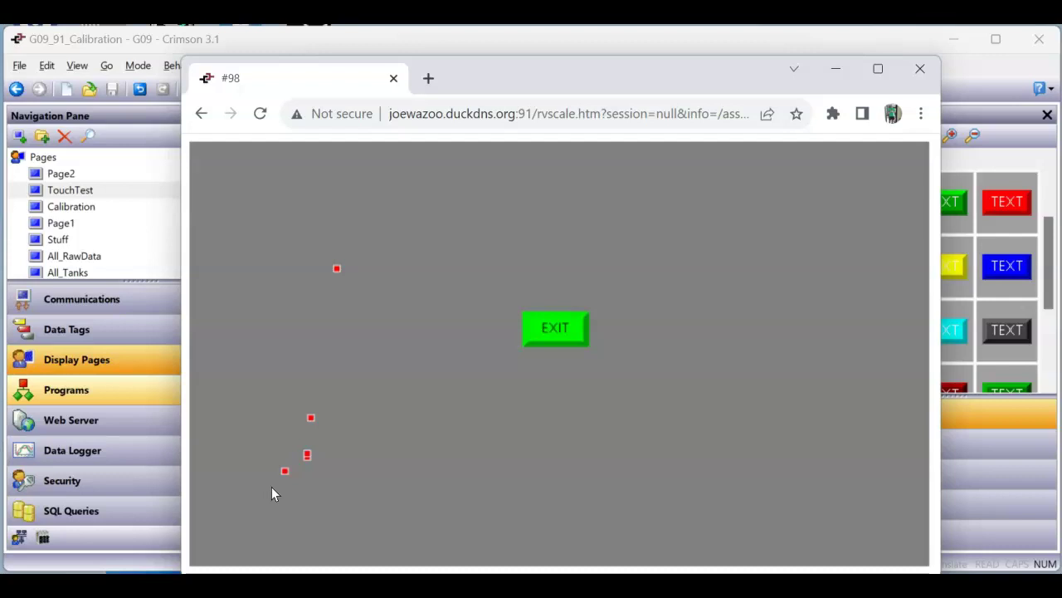
left_click(571, 329)
Step: Open the Calibration page from Page2 and run the touch calibration by touching all nine red squares in turn
left_click(714, 535)
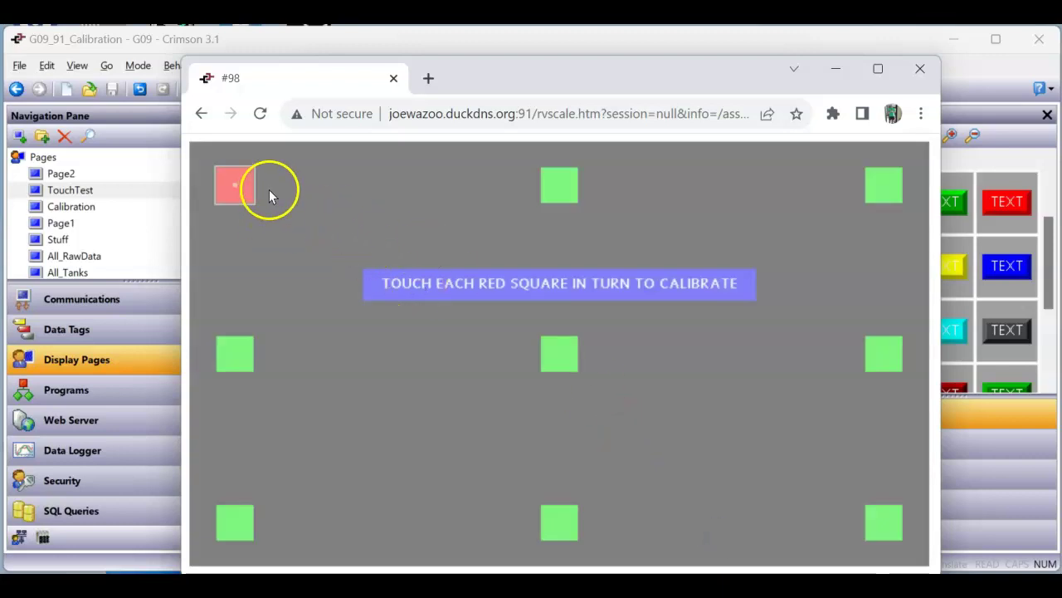
left_click(237, 189)
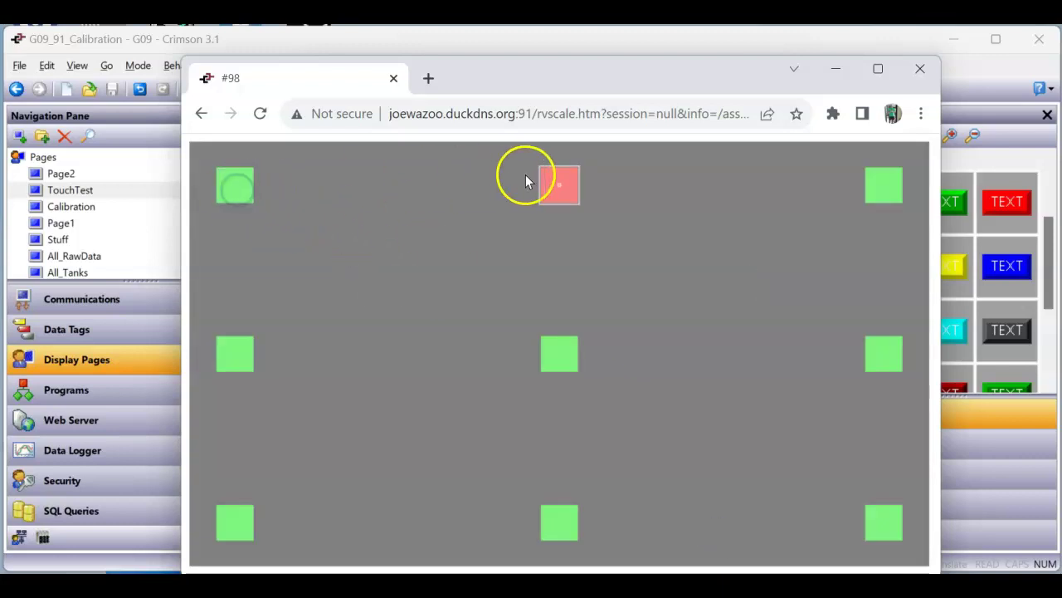
left_click(564, 181)
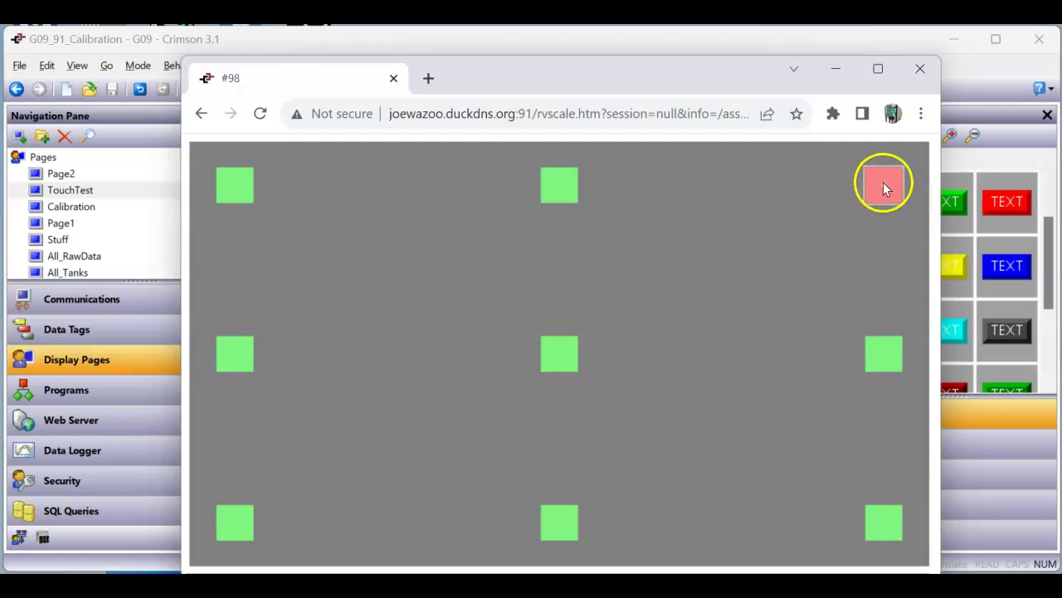
left_click(883, 186)
left_click(230, 351)
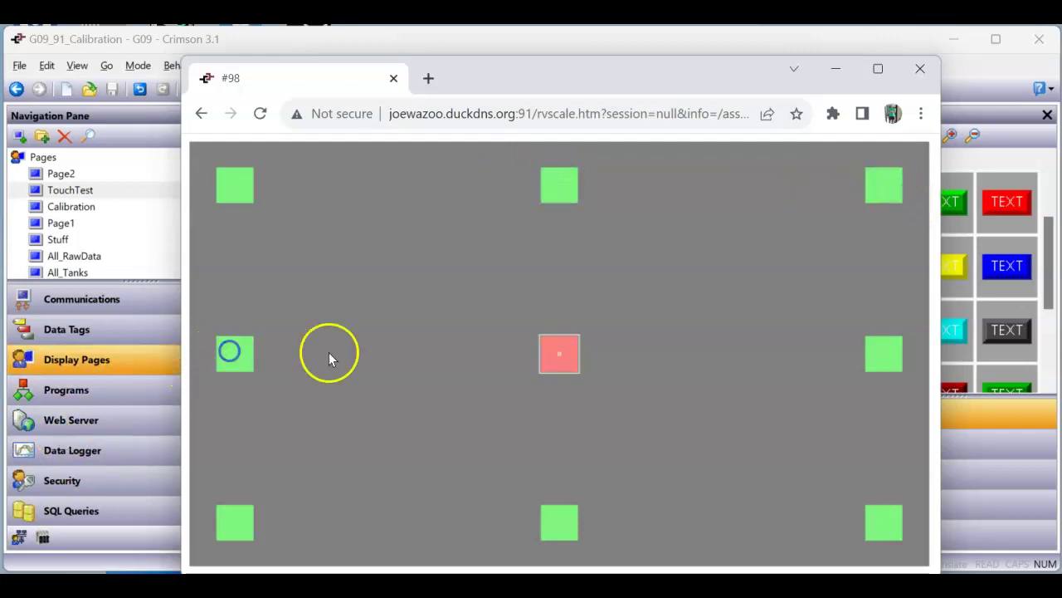
left_click(559, 353)
left_click(885, 354)
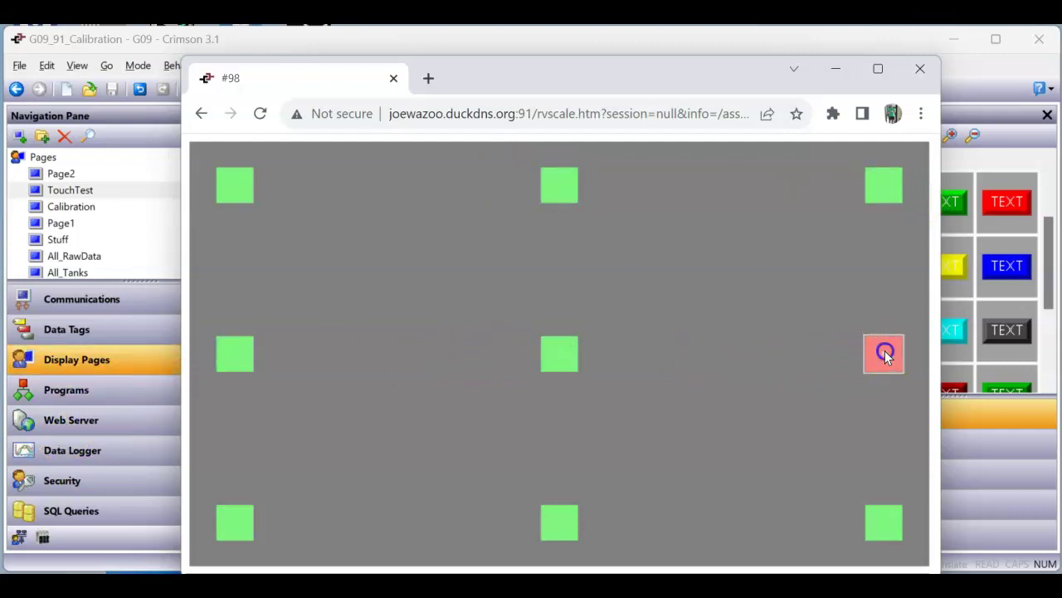
left_click(241, 520)
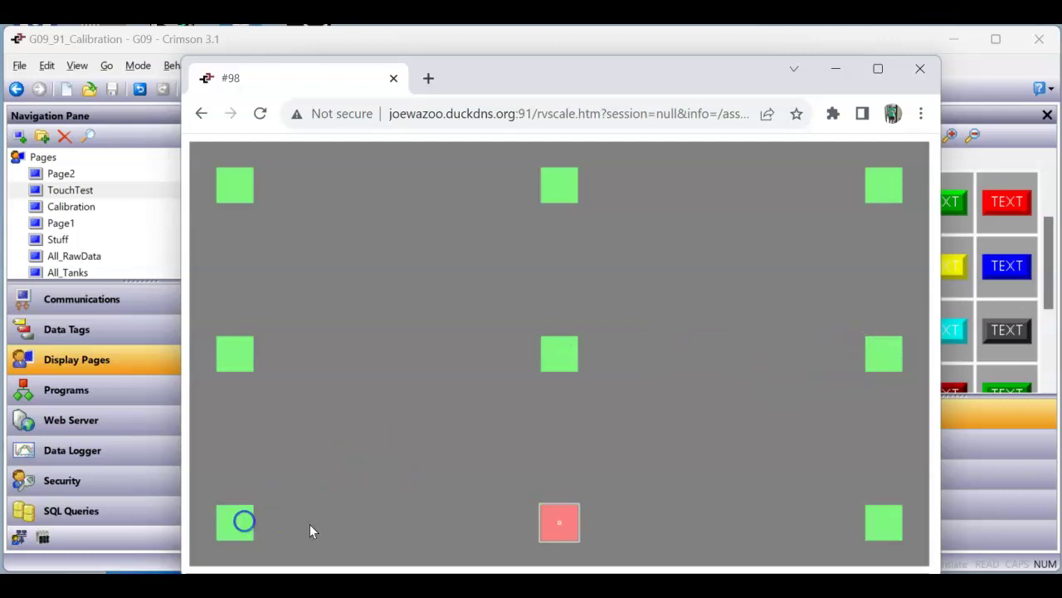
left_click(559, 526)
left_click(879, 521)
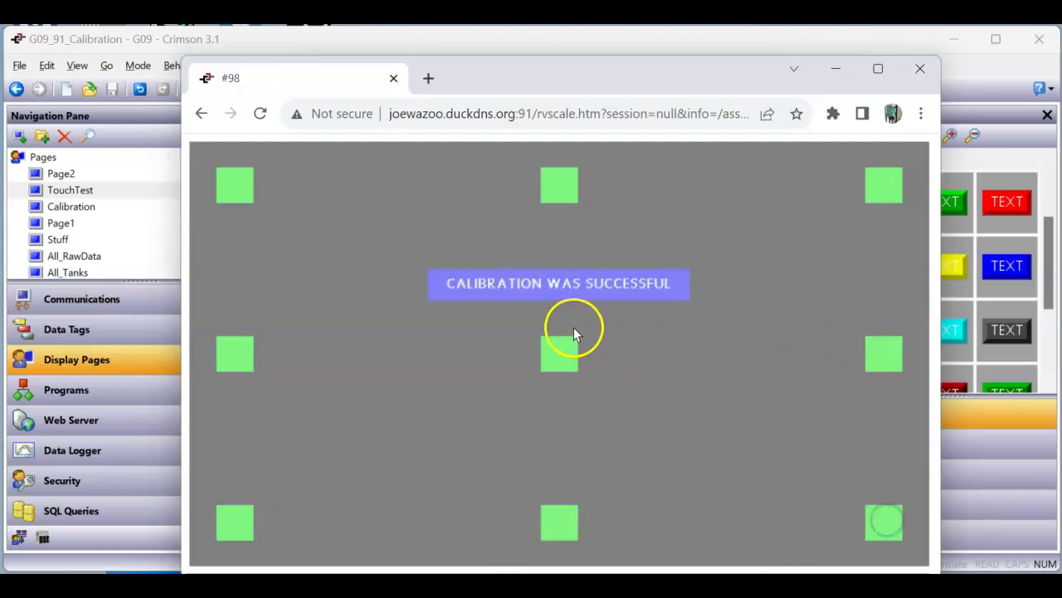